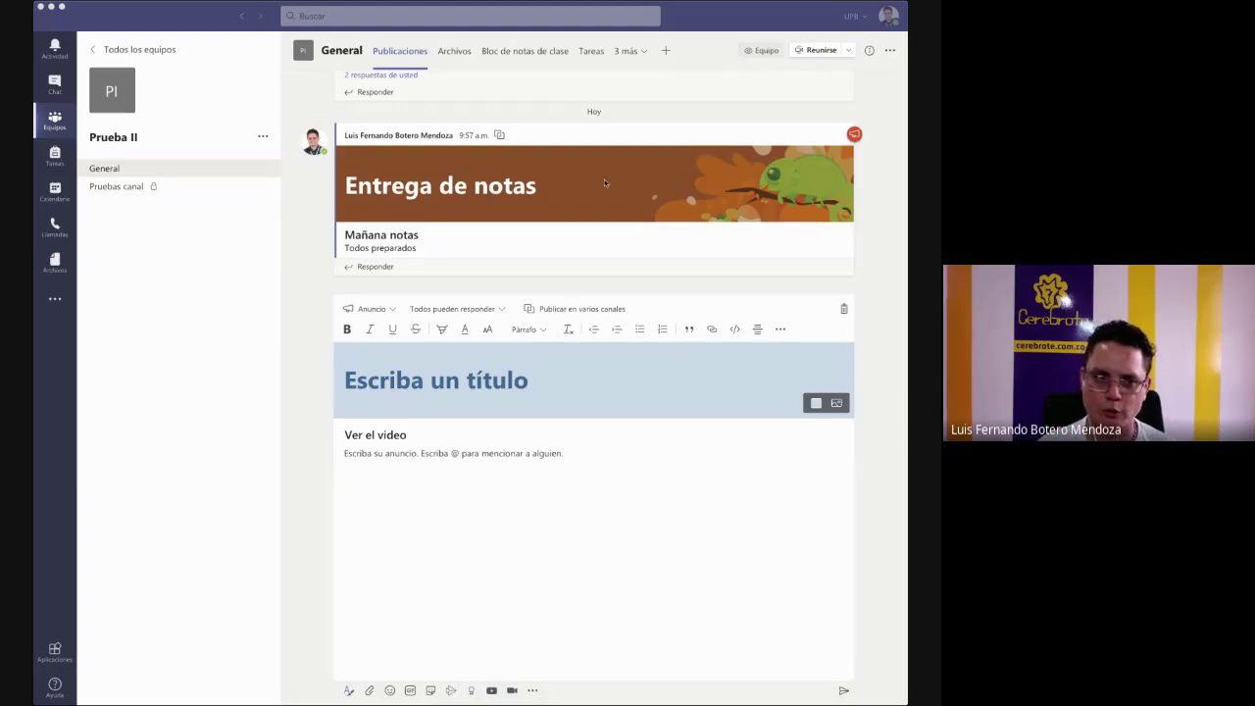
- Title the announcement draft "Profes no se enfermen" and insert "si" into its subheading
left_click(412, 387)
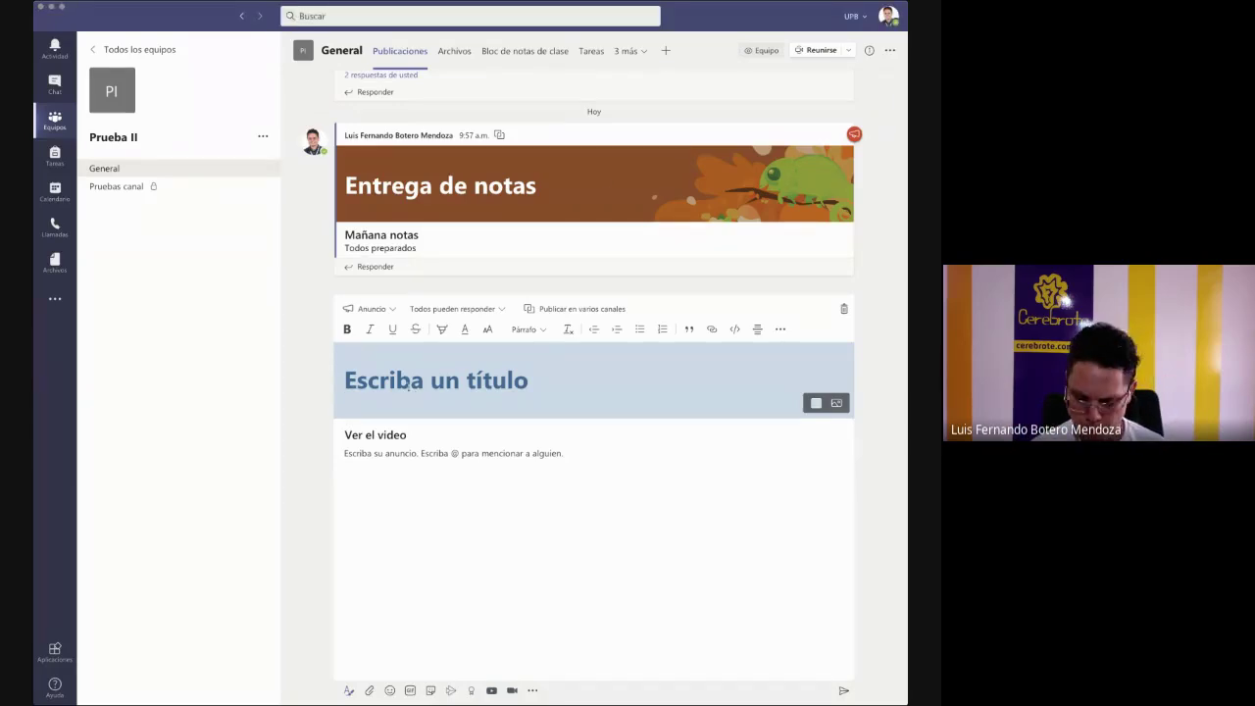
type("Profes no se enfermen")
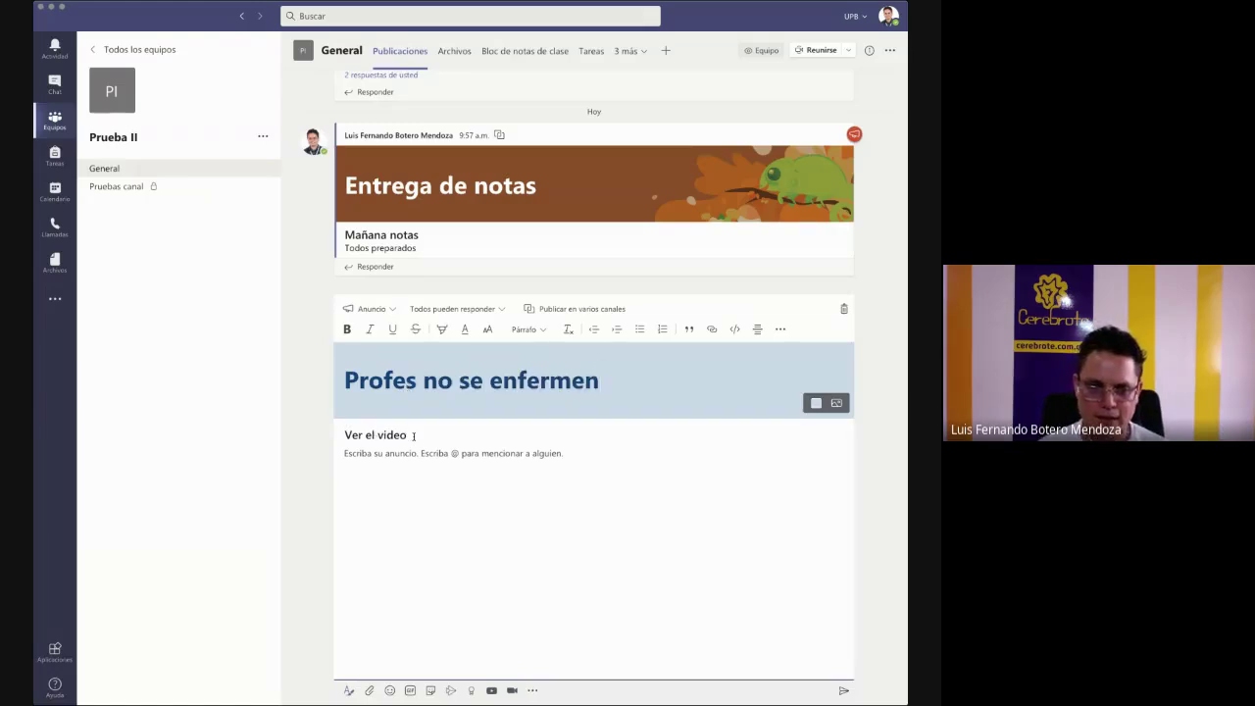
type("si")
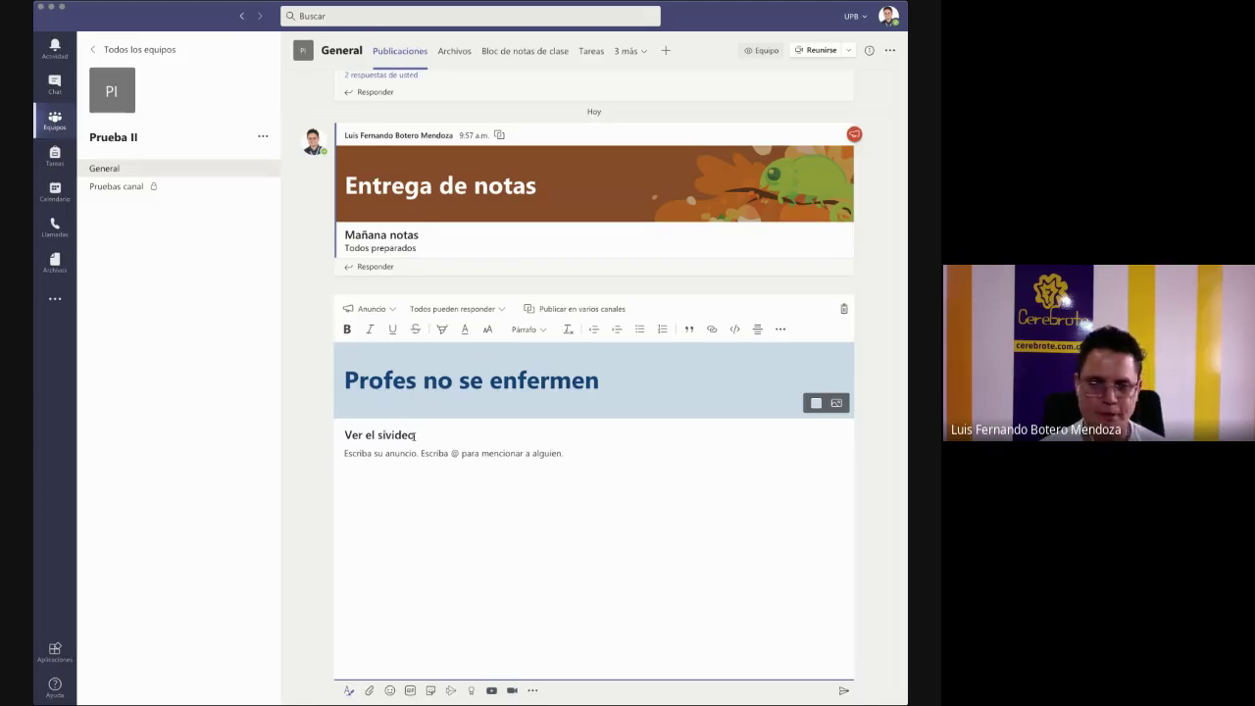
left_click(382, 313)
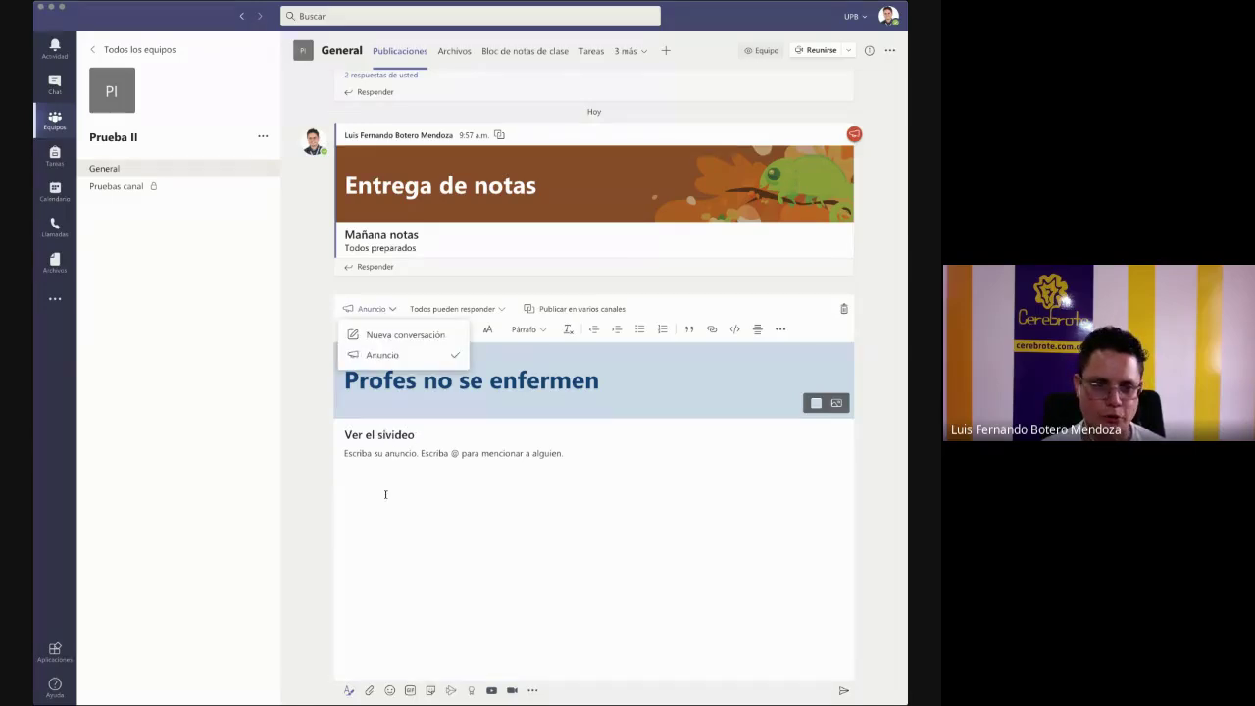
left_click(347, 690)
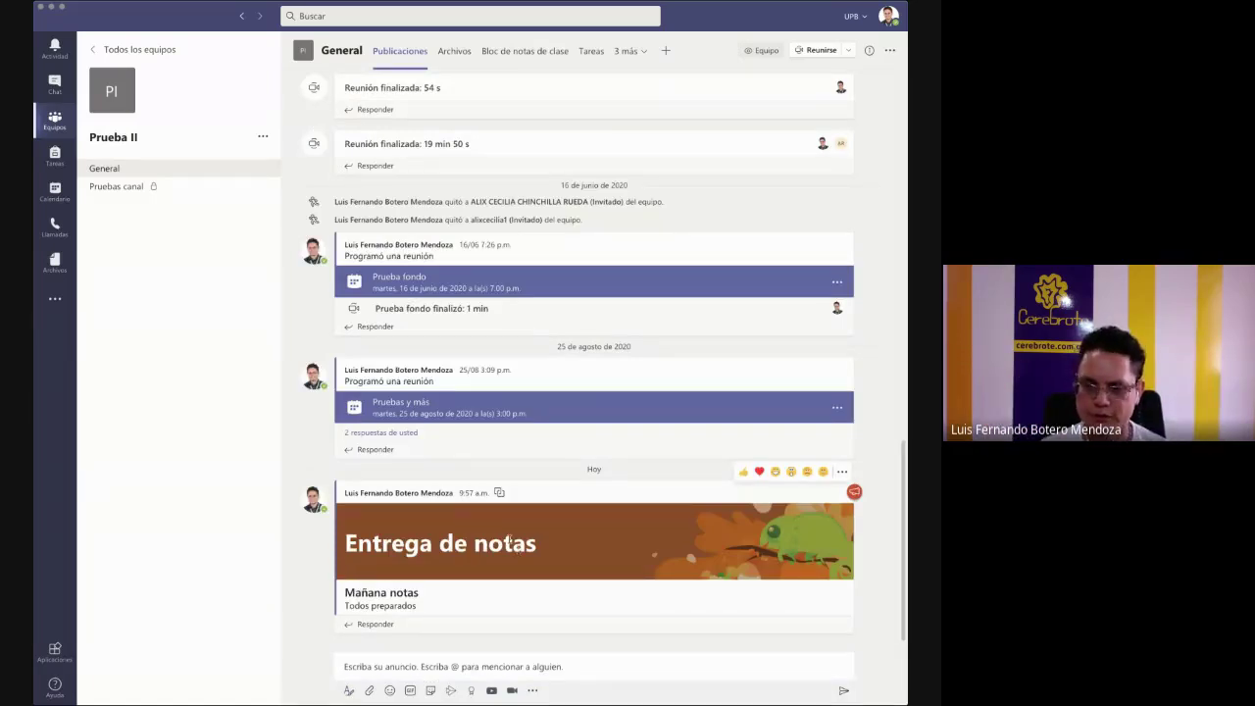
left_click(347, 691)
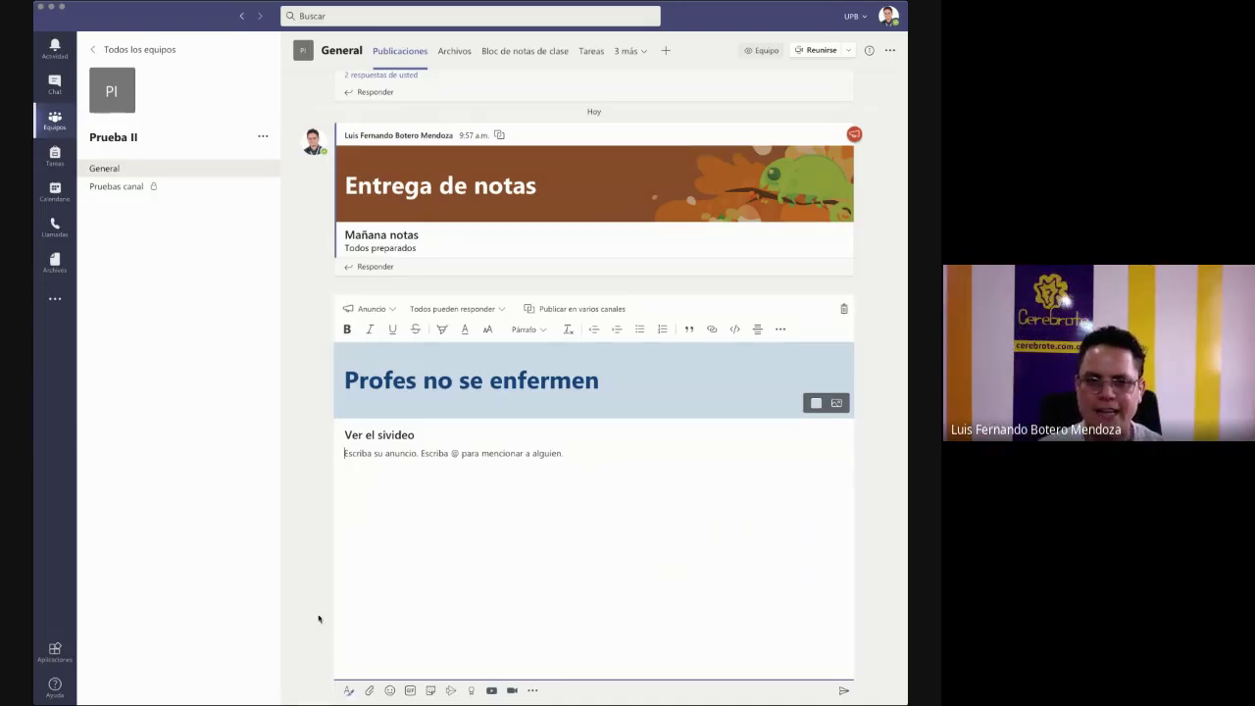
- Clear the announcement's title and switch the post type to Nueva conversación and back to Anuncio
triple_click(477, 378)
key("BackSpace")
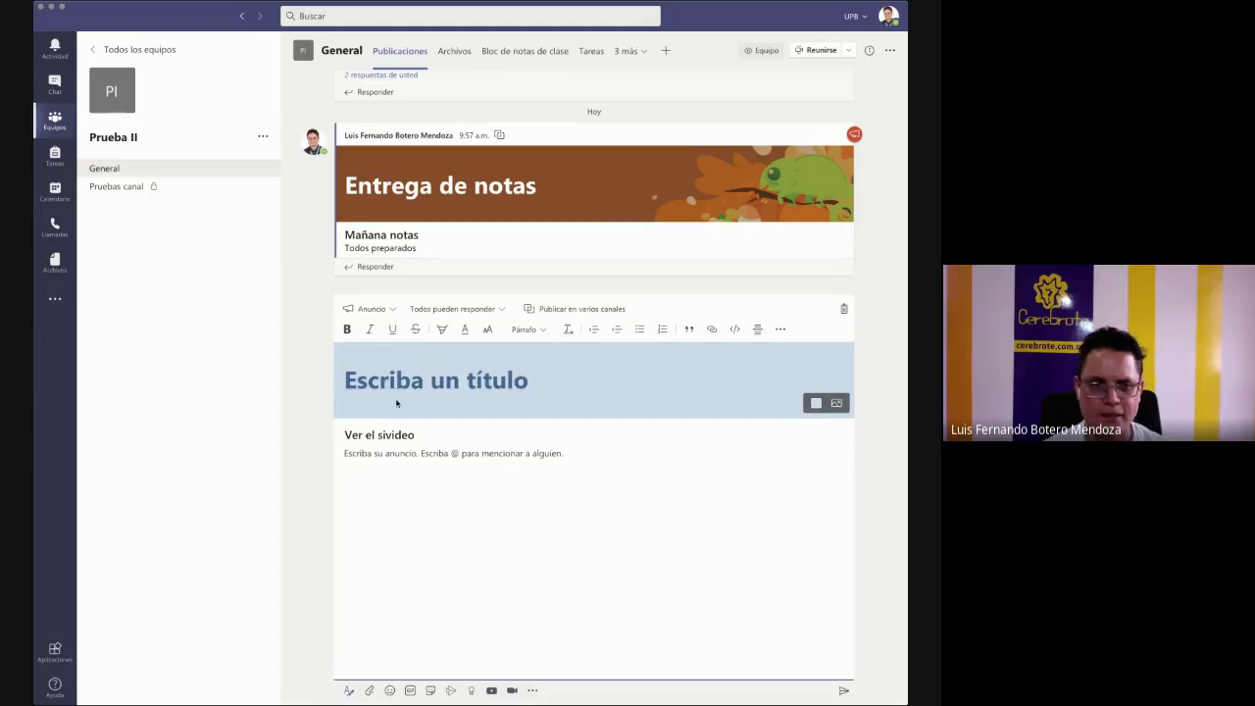
left_click(372, 308)
left_click(388, 331)
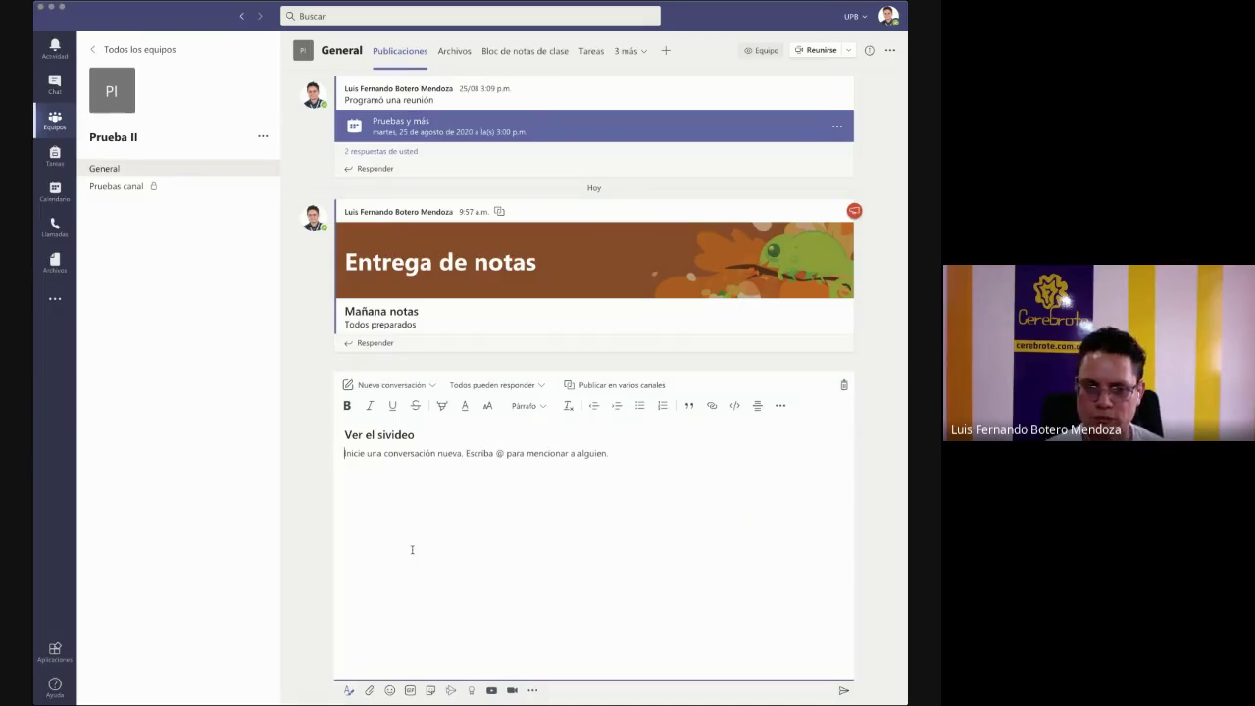
left_click(433, 386)
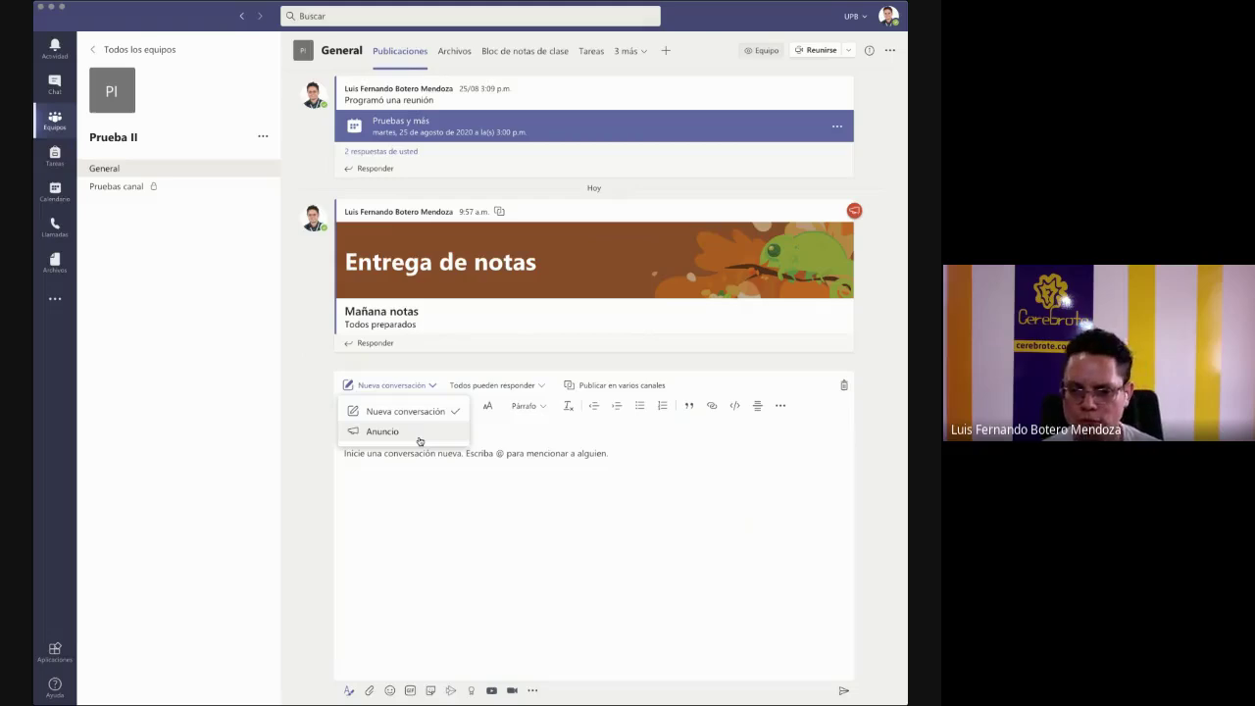
left_click(383, 431)
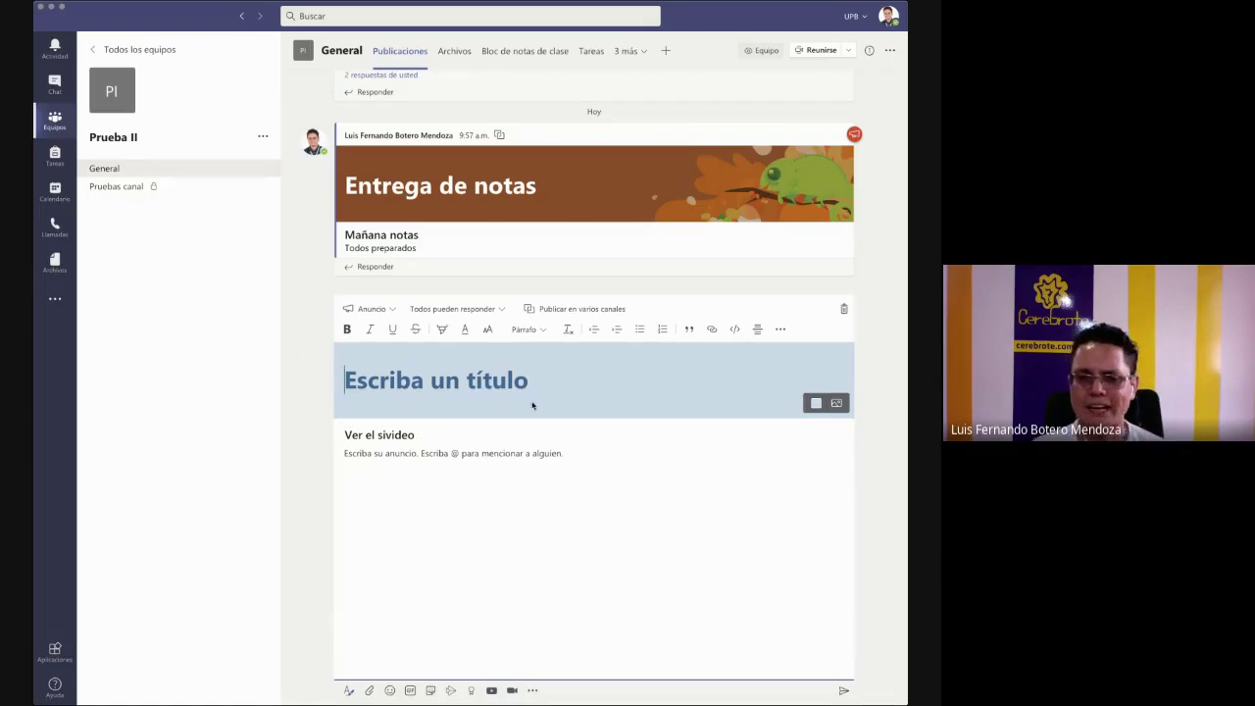
- Try light purple, light pink and dark golden-brown as background colours for the announcement banner
left_click(817, 405)
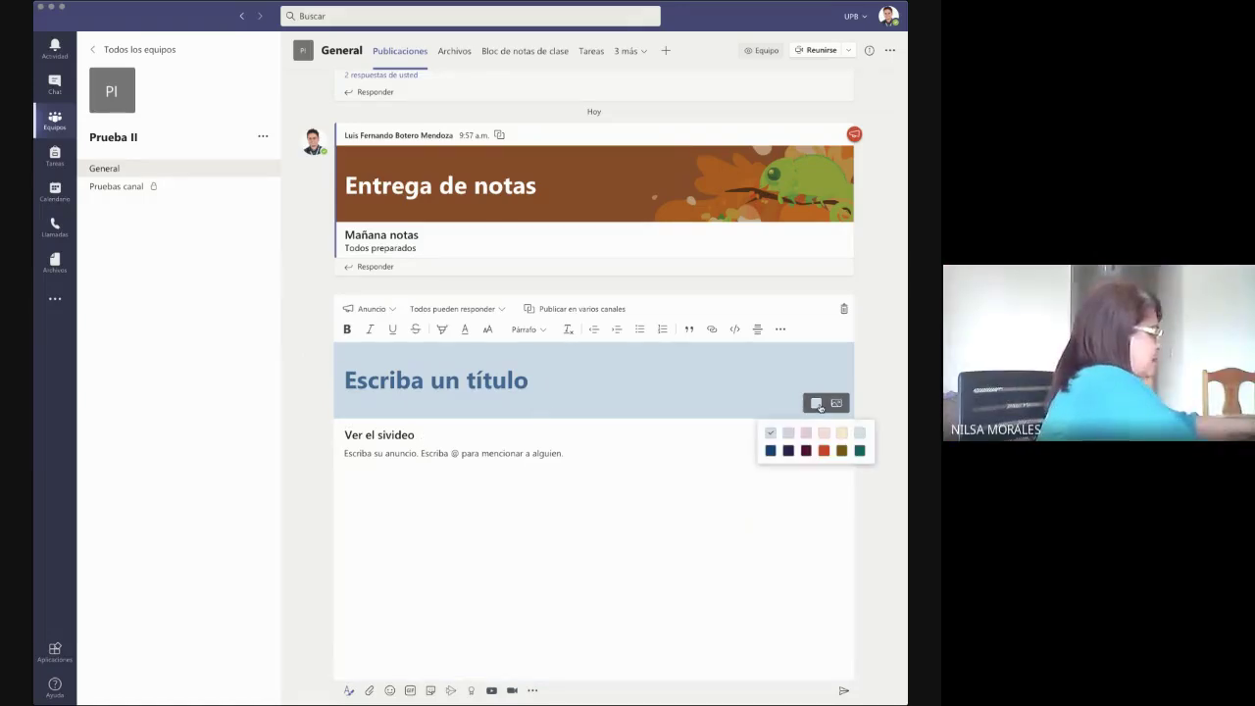
left_click(790, 437)
left_click(823, 411)
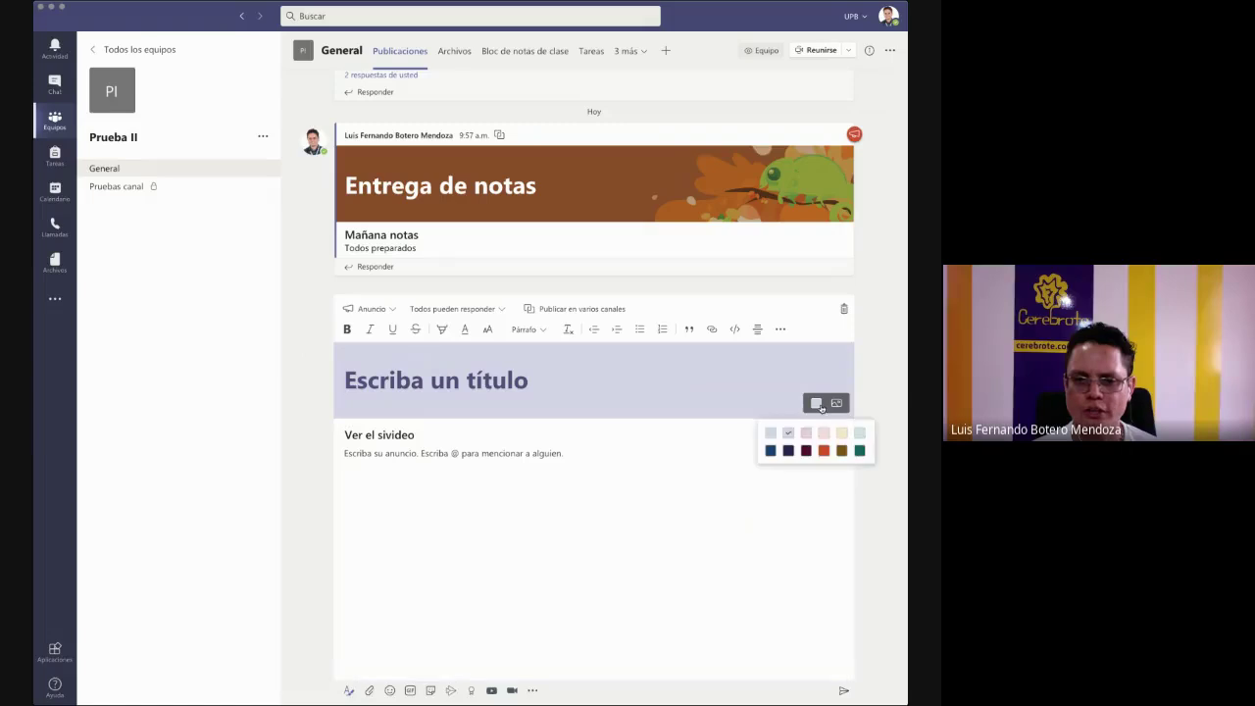
left_click(824, 432)
left_click(823, 409)
left_click(840, 448)
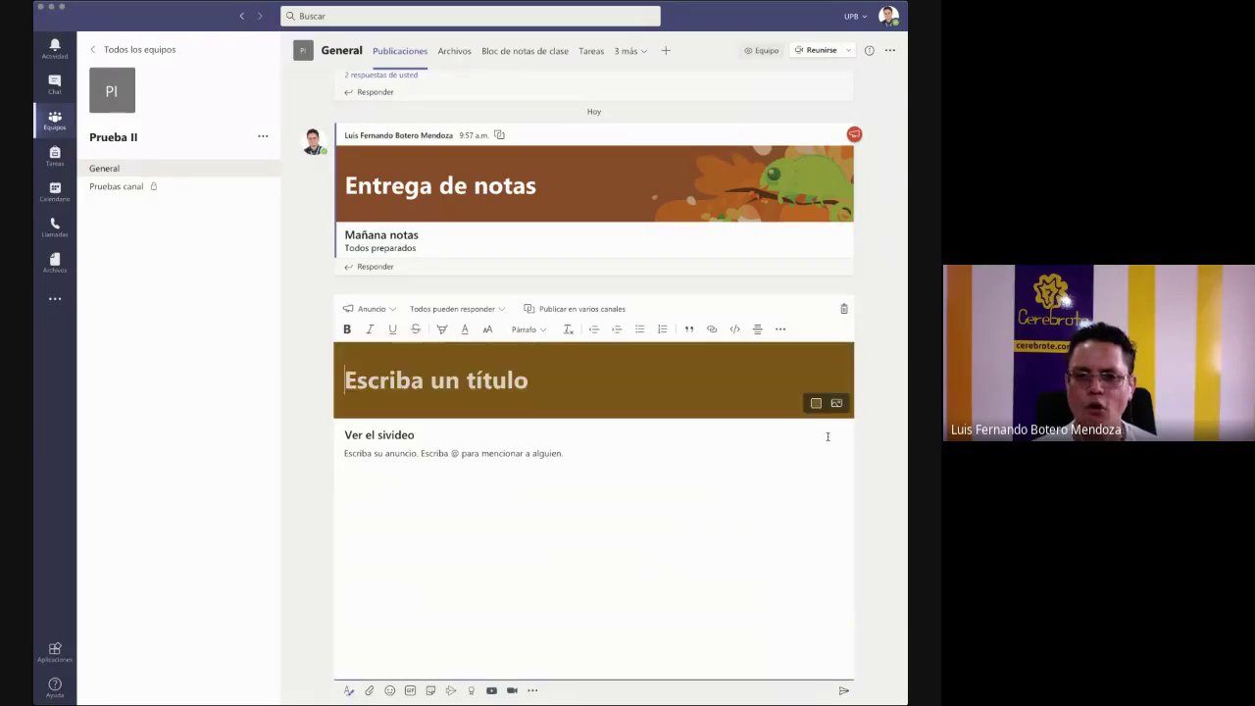
- Set the announcement banner's background to the dark teal school-supplies illustration from the General category
left_click(837, 403)
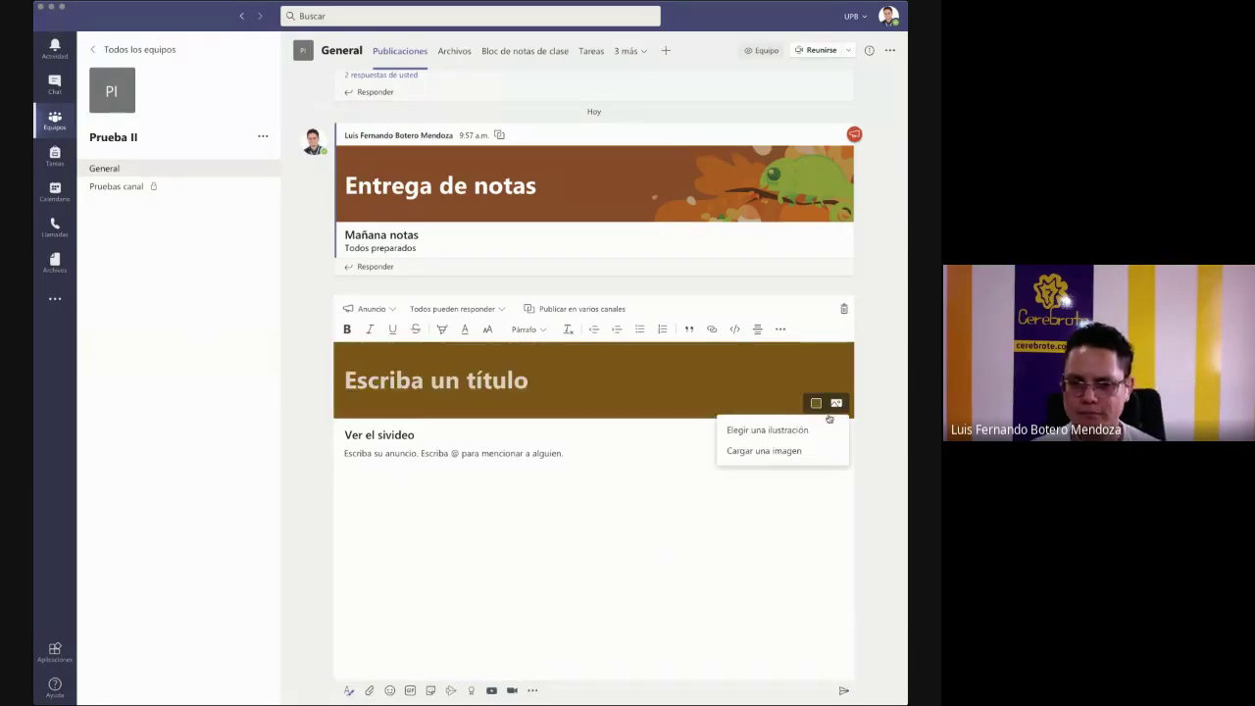
left_click(796, 429)
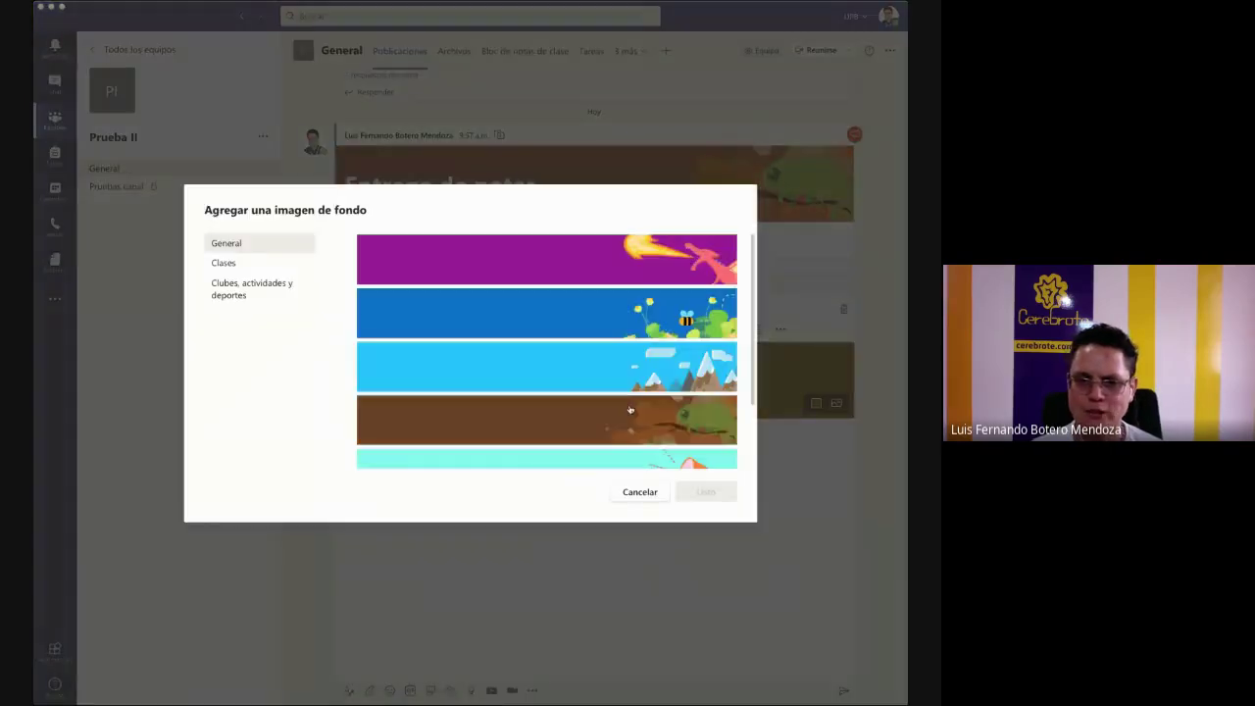
scroll(630, 409, "down", 3)
left_click(634, 438)
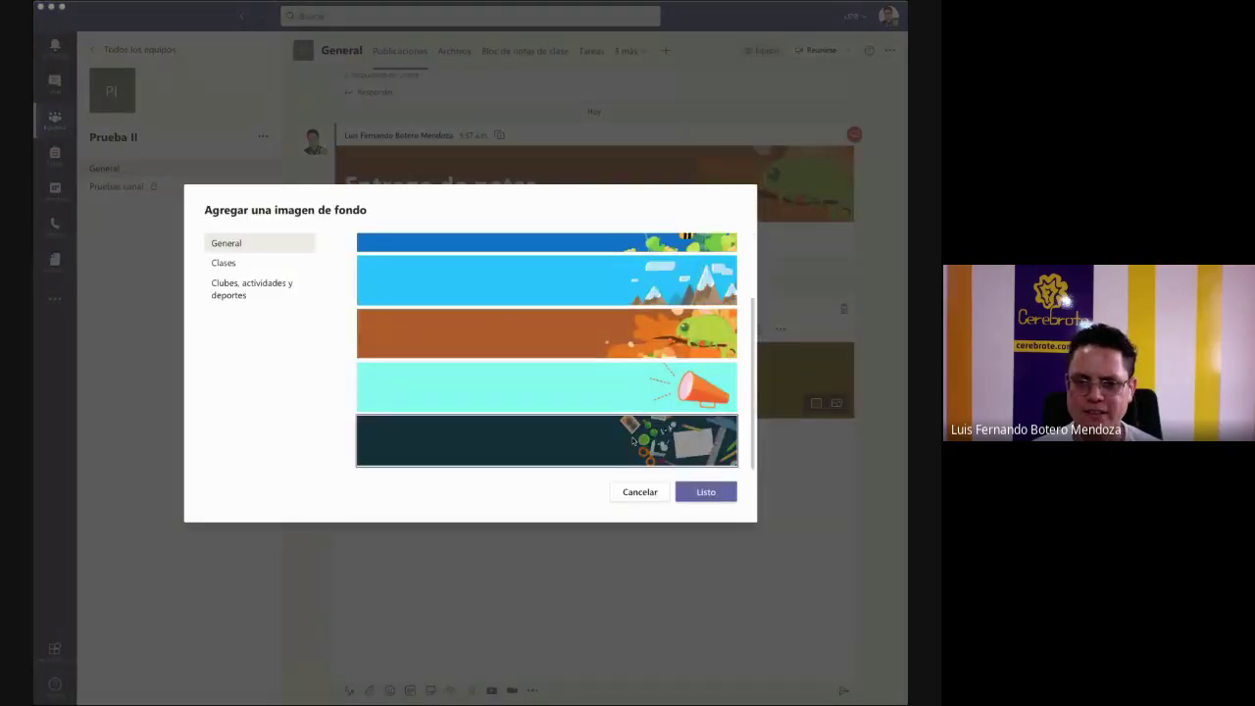
left_click(705, 492)
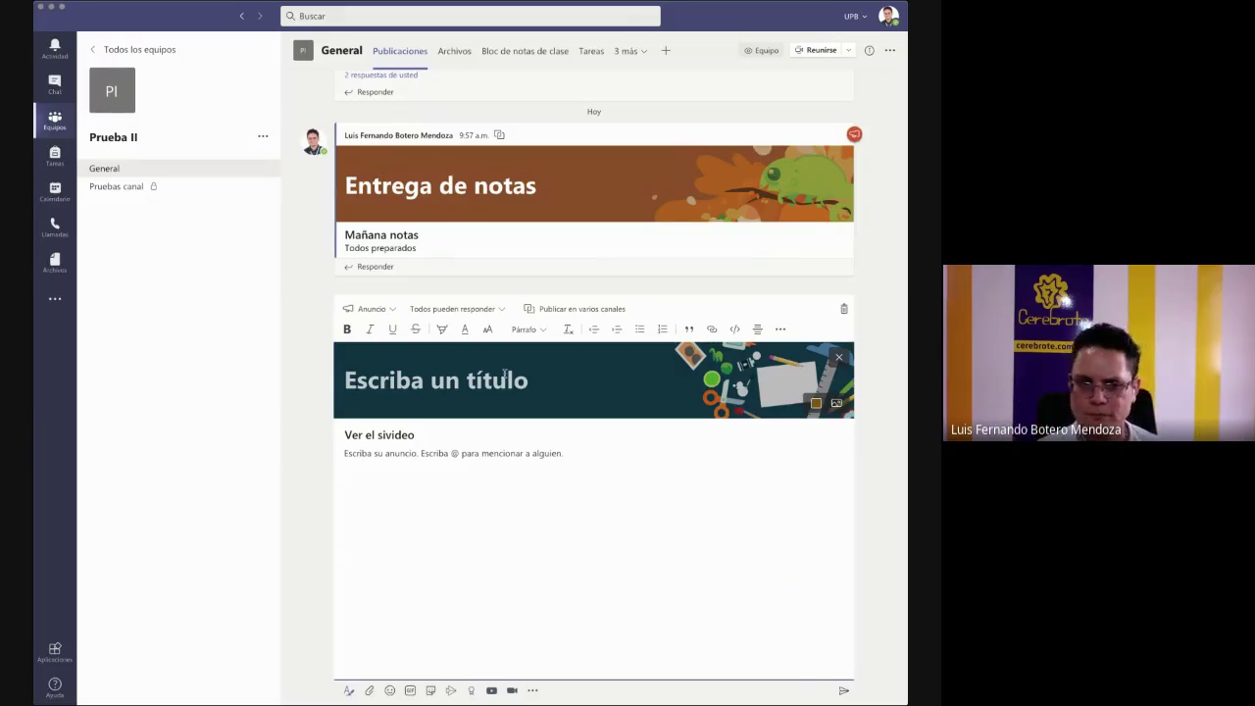
- Enter "Profes no se enfermen..." as the announcement's title
type("Profes no se env")
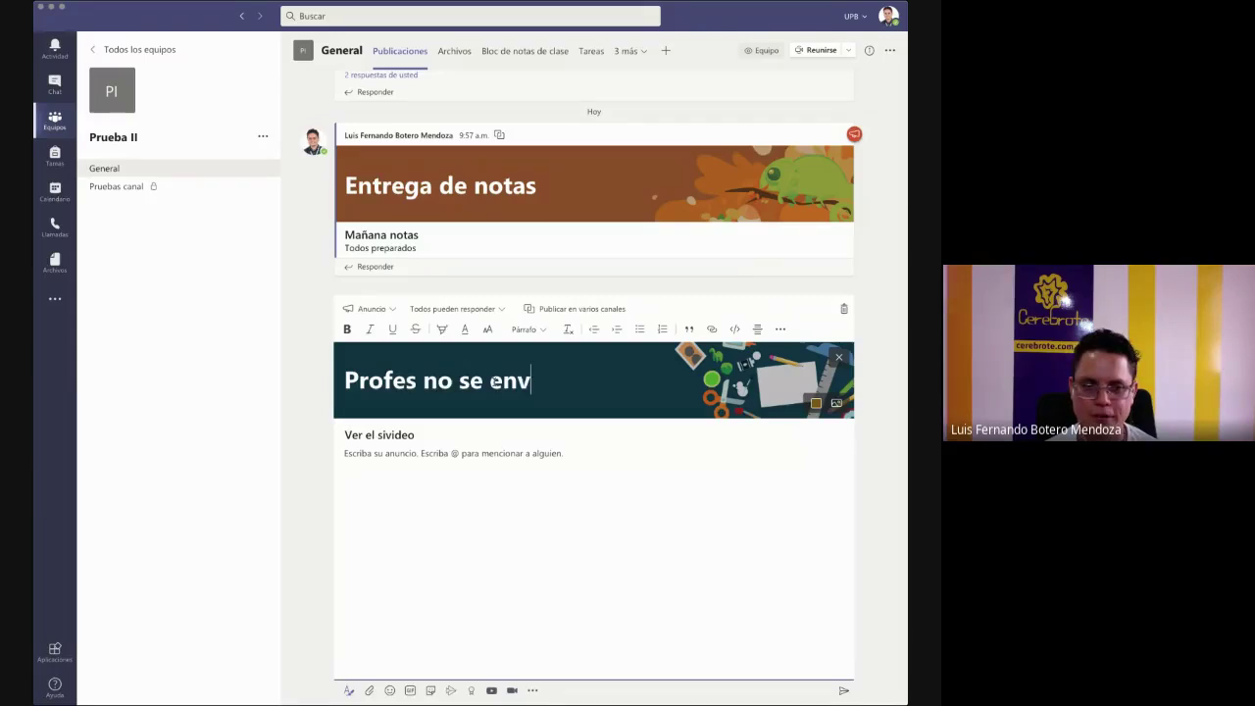
key("BackSpace")
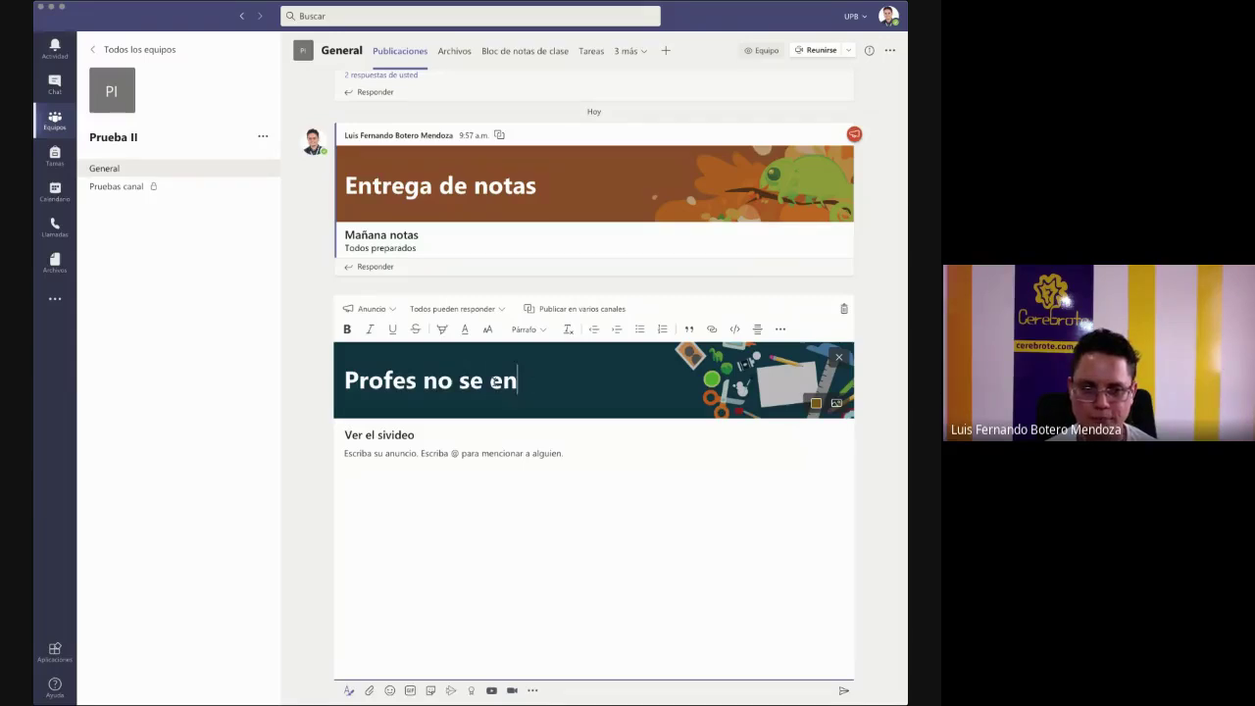
type("fermen")
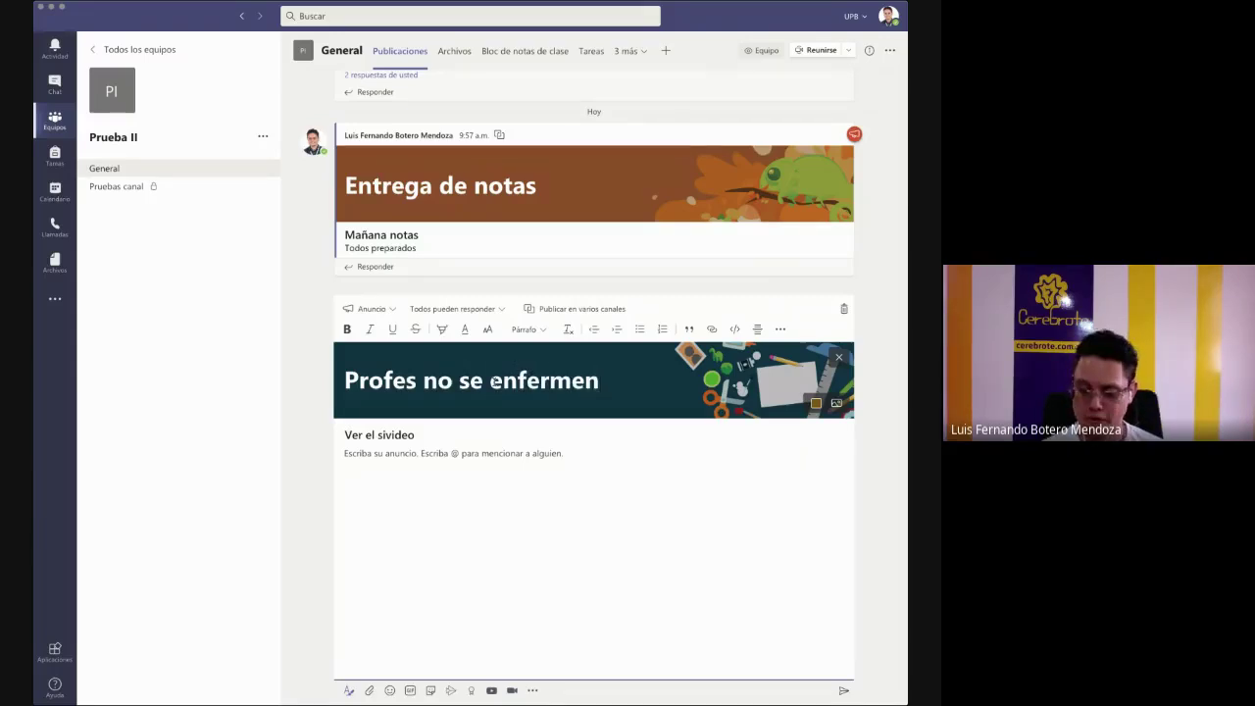
type("...")
- Replace the announcement's subheading with "Por favor vean este video"
left_click(390, 434)
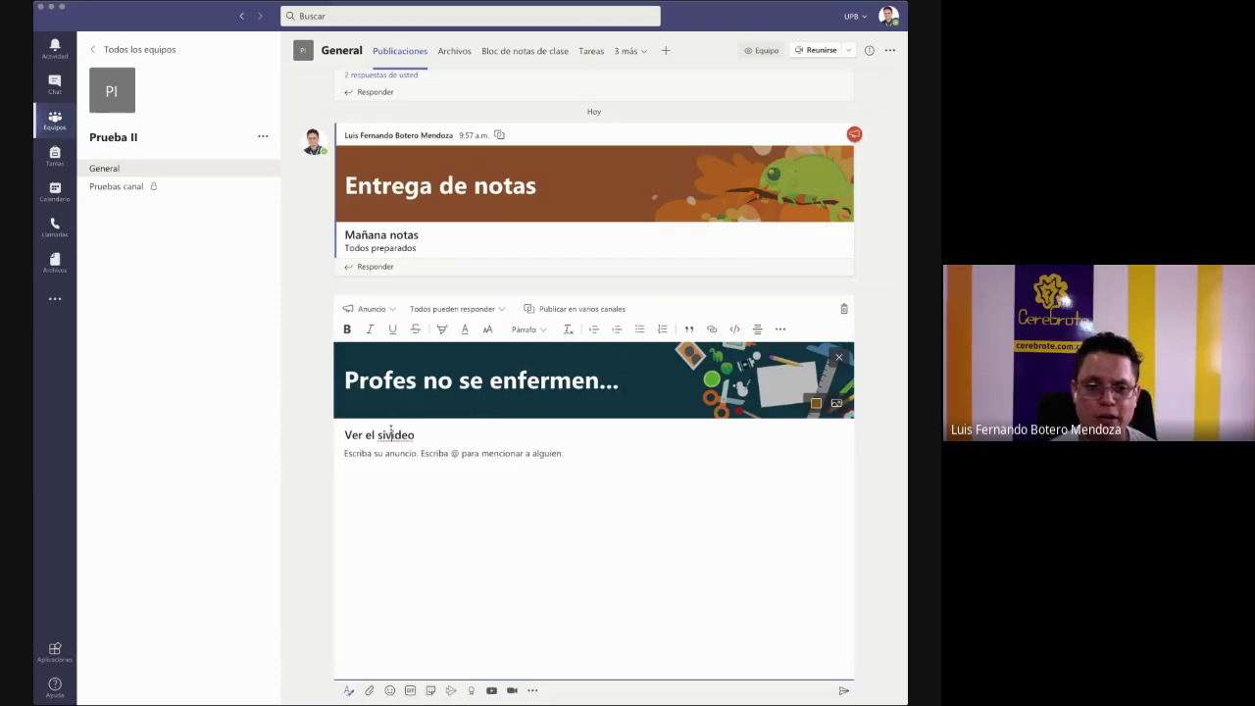
triple_click(390, 435)
type("Por favor ve")
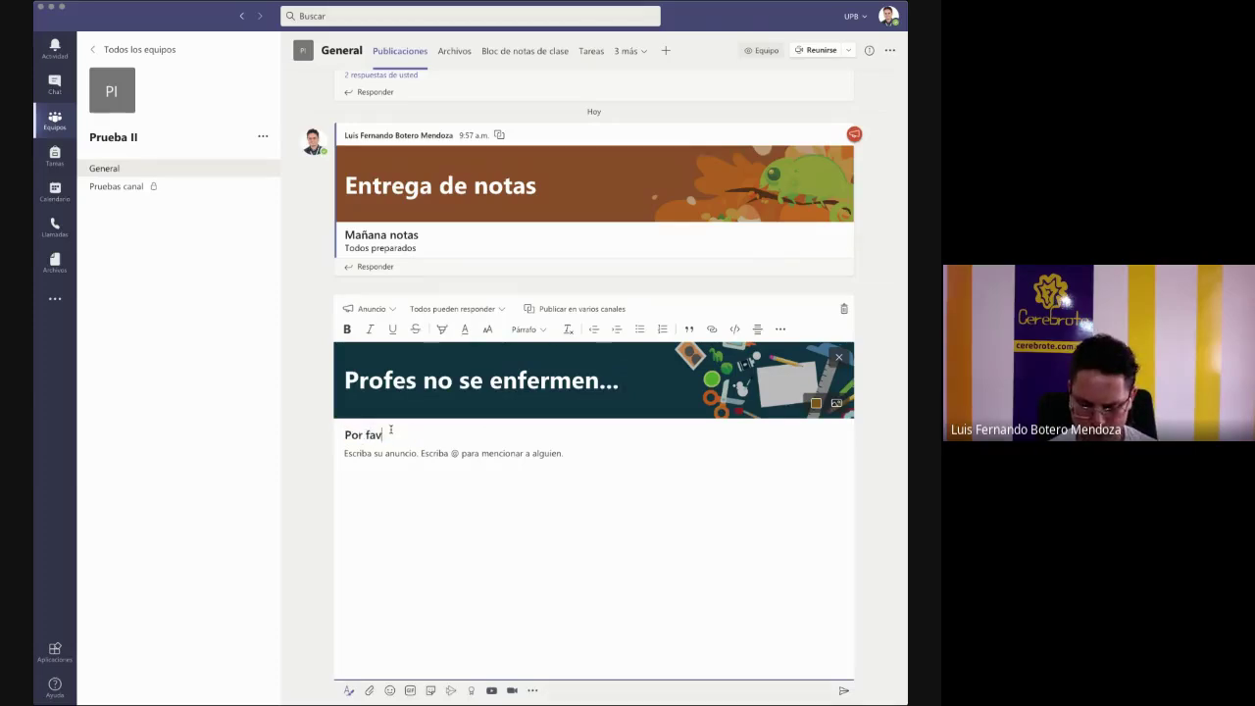
type("an este video")
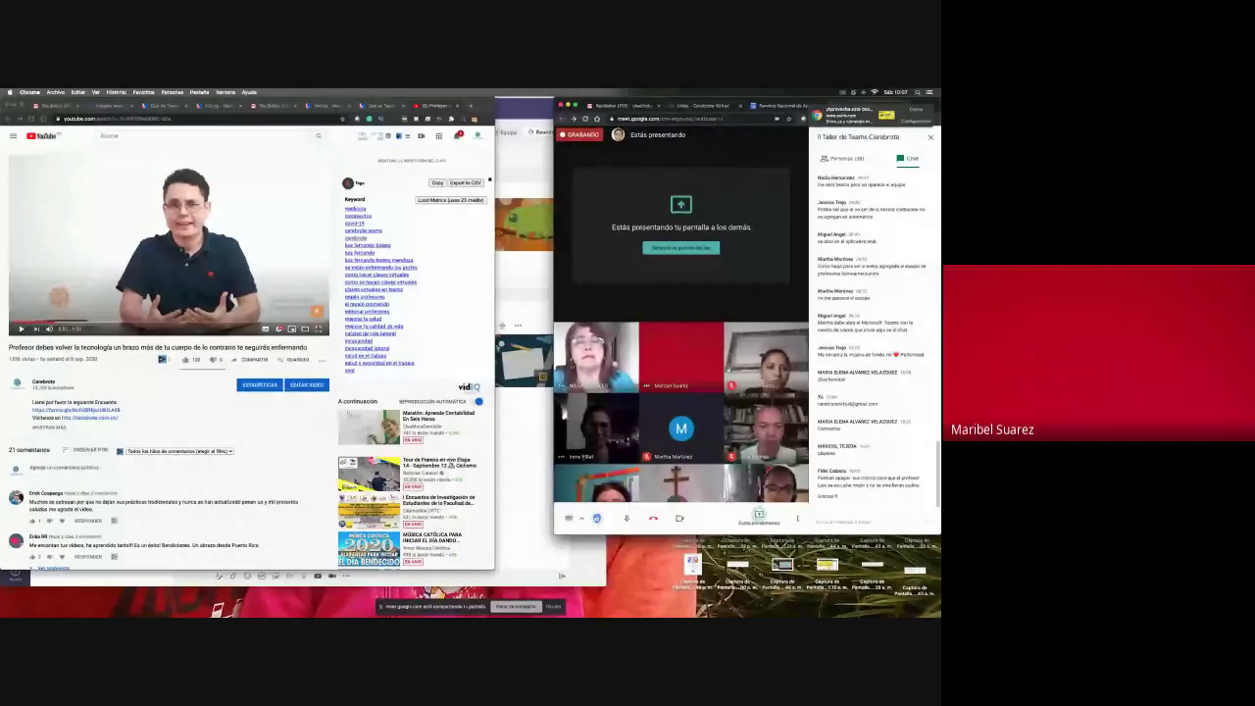
- Switch to the Google Meet call and mute the noisy participant for everyone
left_click(595, 358)
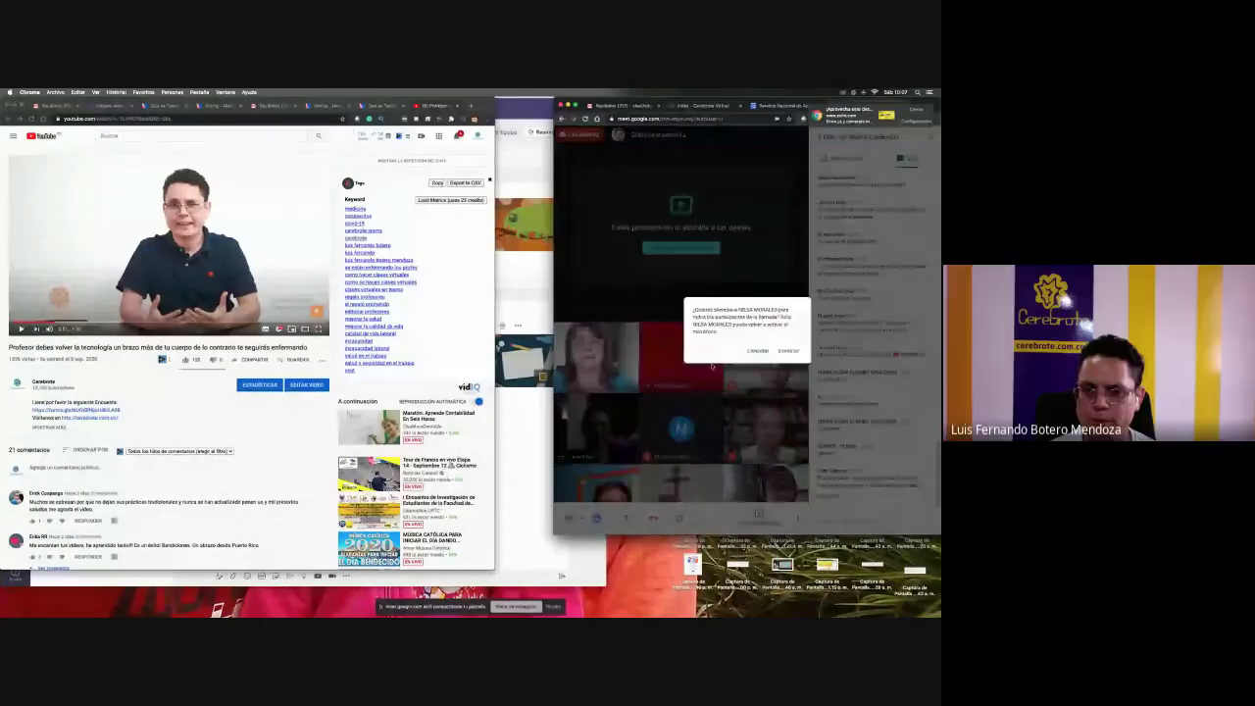
left_click(792, 350)
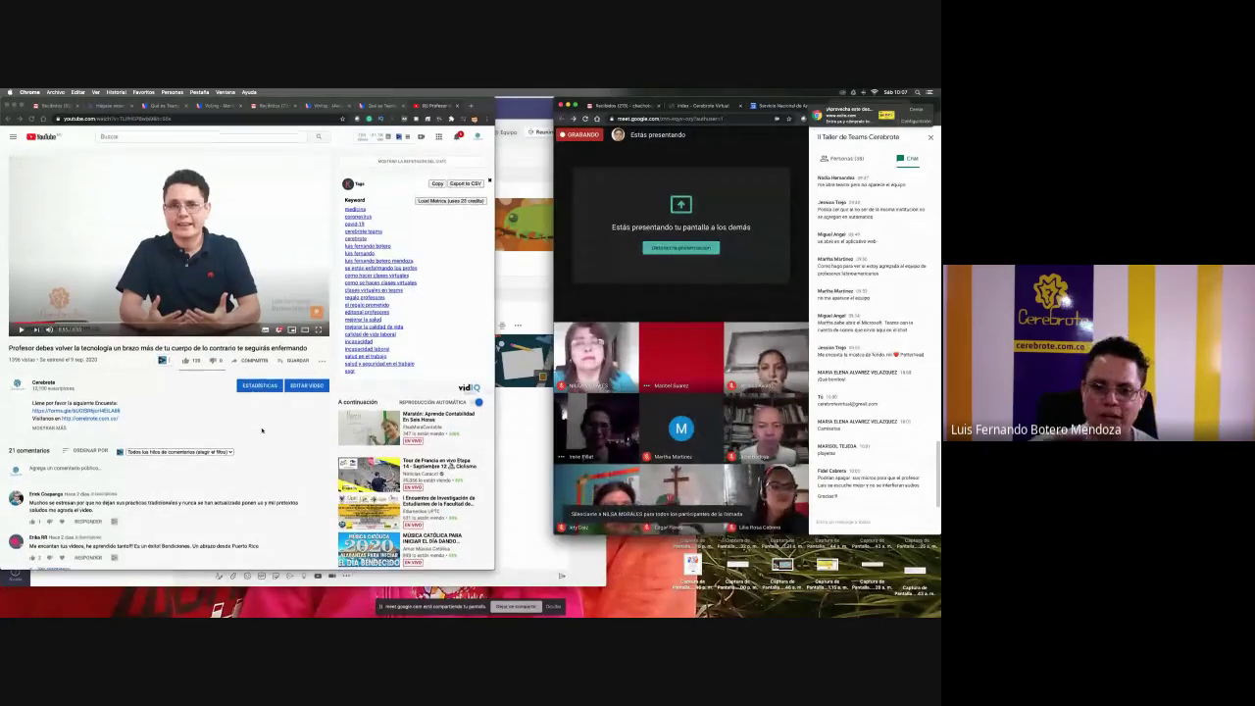
- Copy the web address of the YouTube video "Profesor debes volver la tecnología un brazo más de tu cuerpo", leaving out the time value
scroll(267, 424, "down", 2)
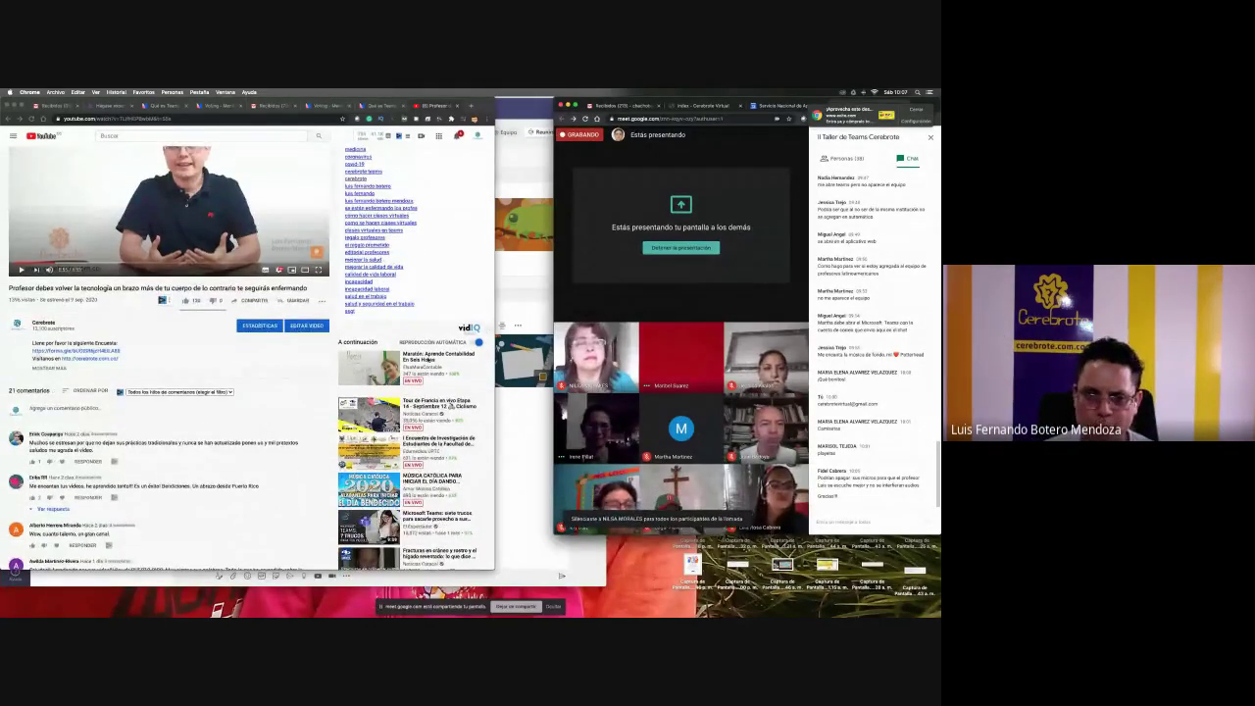
scroll(22, 166, "up", 2)
left_click(108, 119)
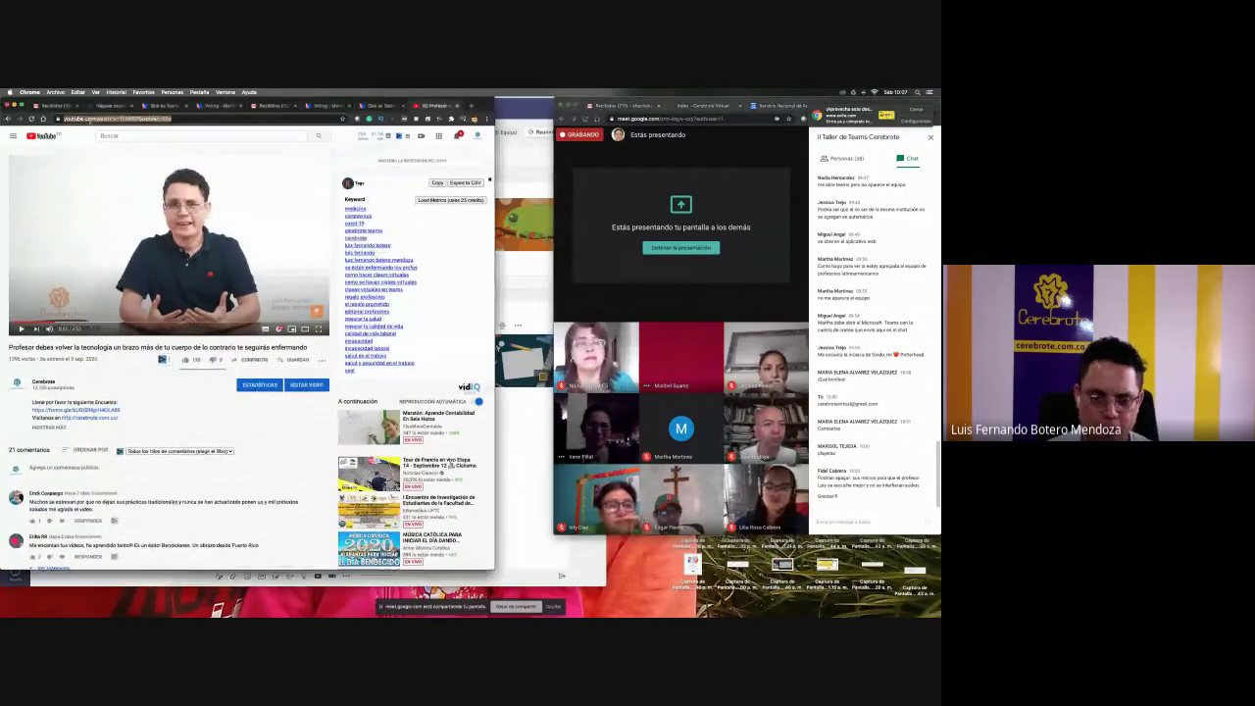
left_click(196, 119)
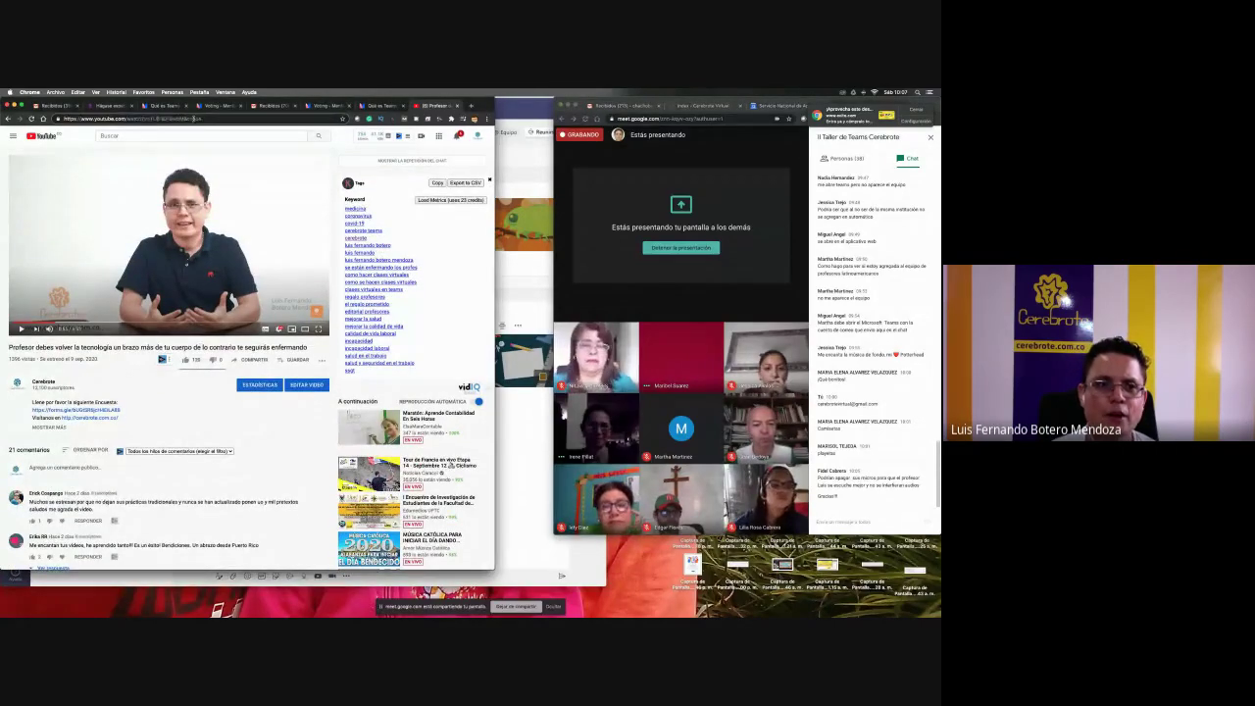
triple_click(185, 118)
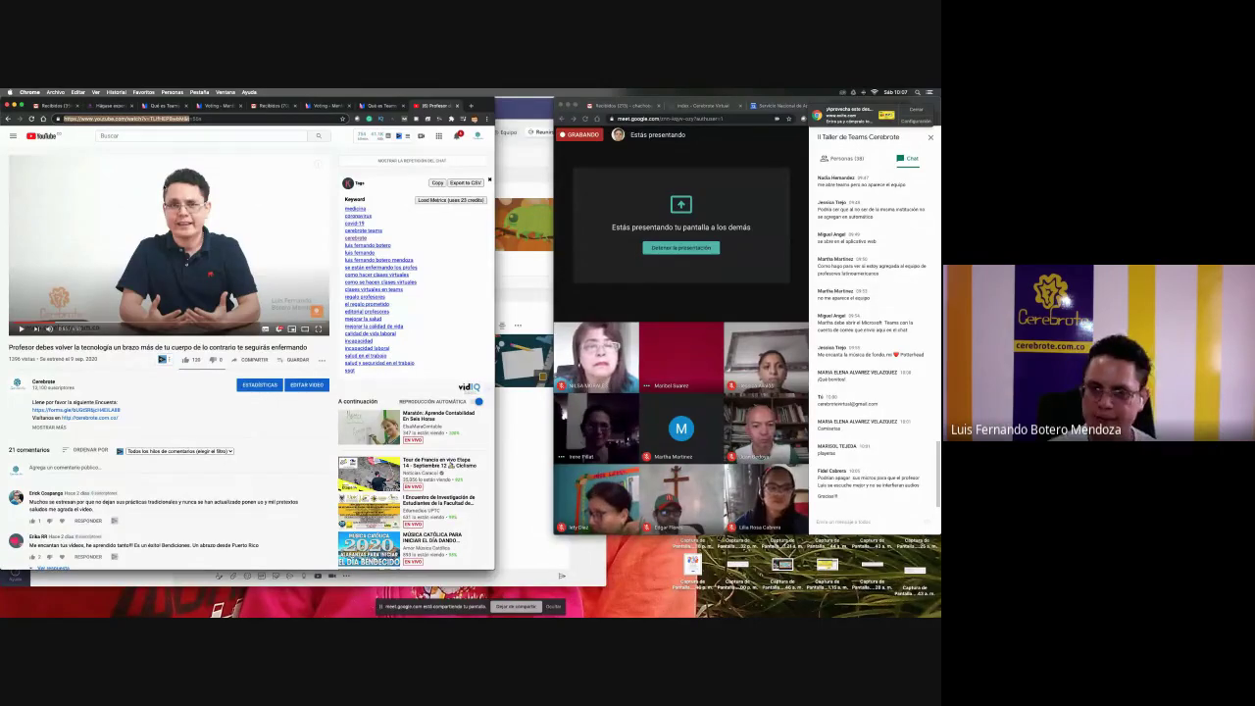
- Switch to Microsoft Teams, paste the copied YouTube link into the announcement's body and publish the announcement
key("super+Tab")
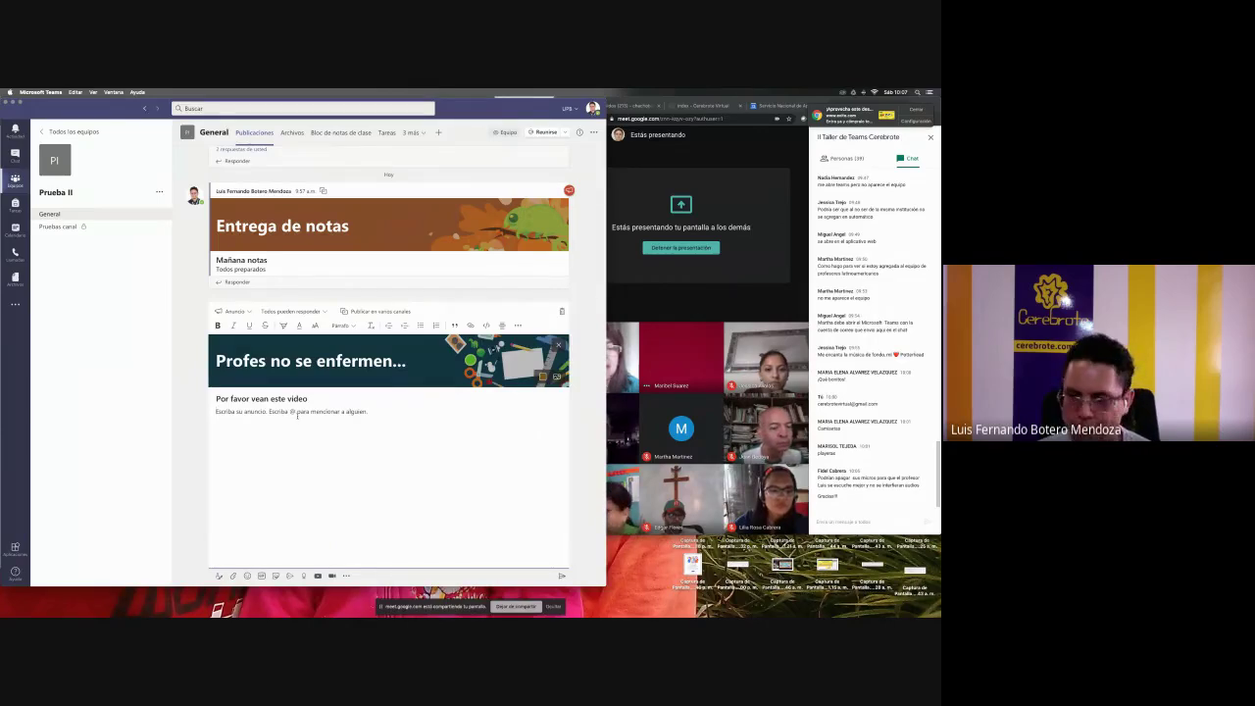
left_click(298, 416)
type("https://www.youtube.com/watch?v=TUfHEP8wbM8")
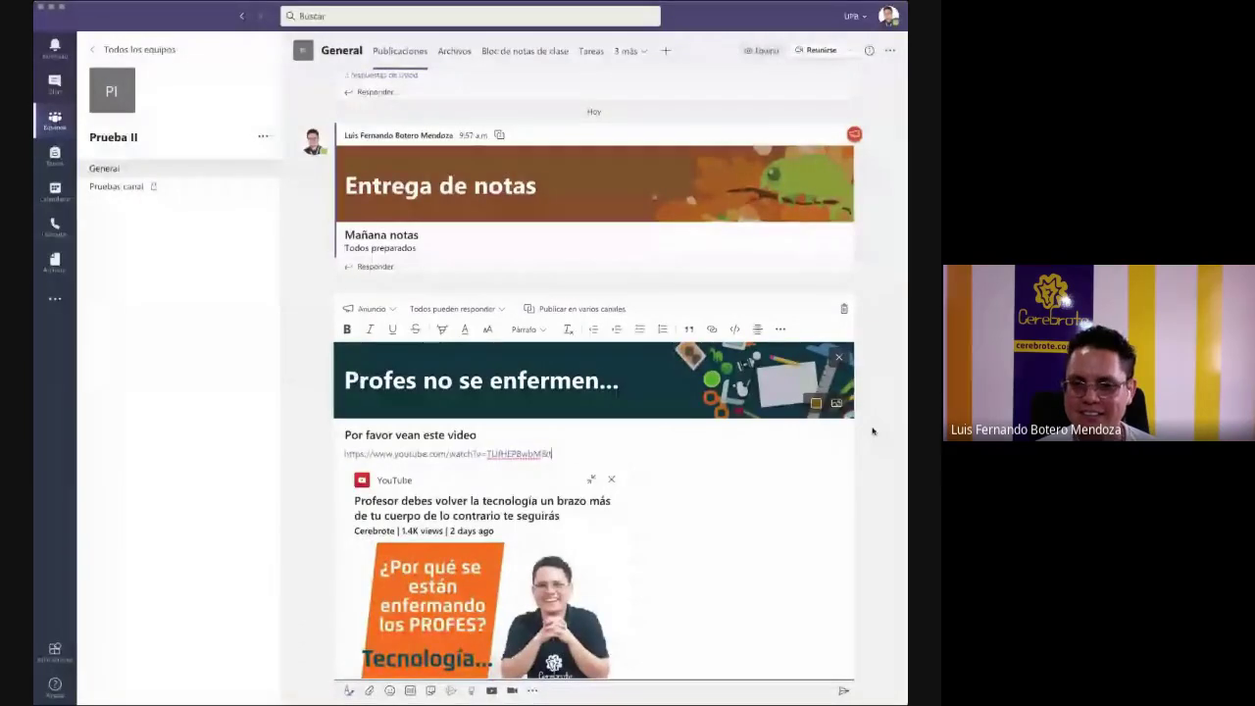
left_click(843, 690)
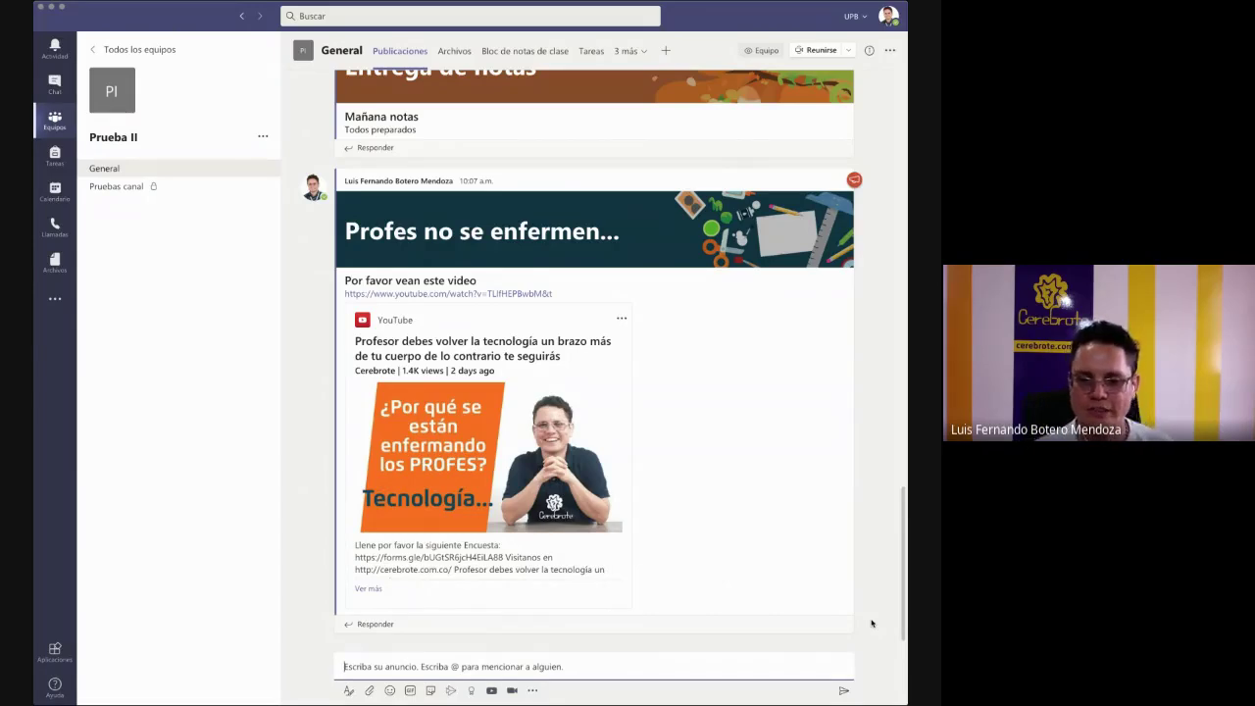
left_click(872, 623)
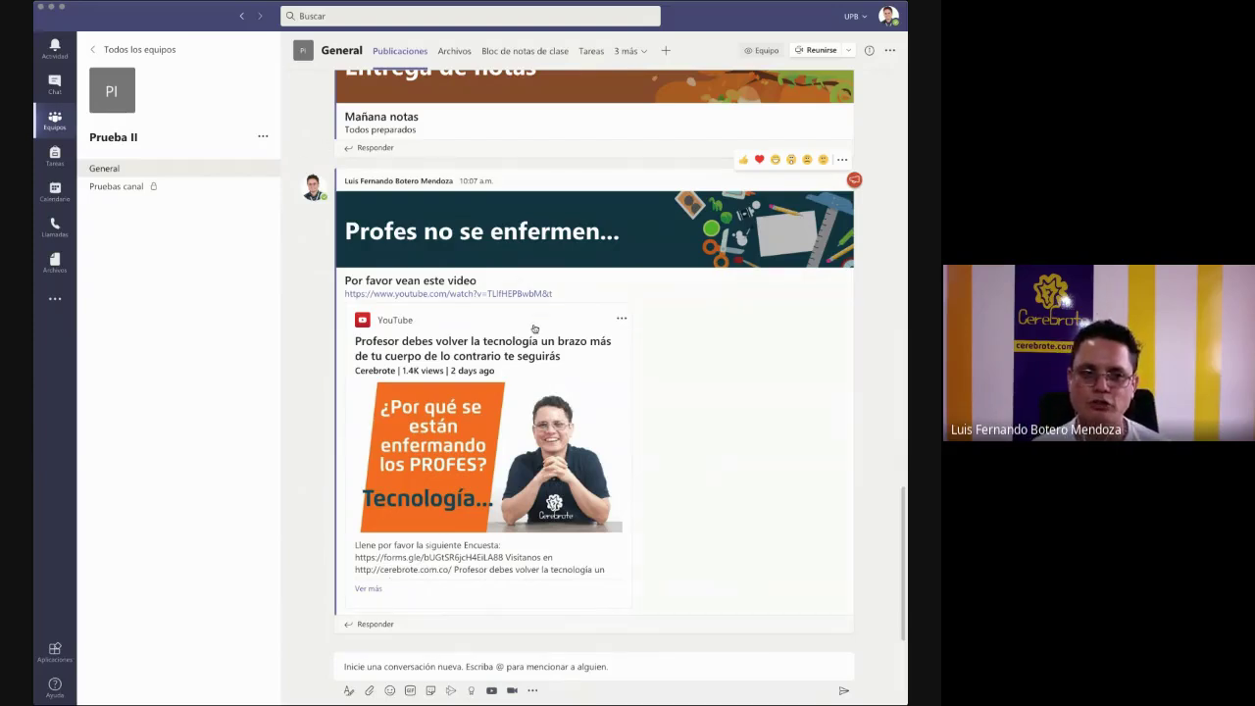
- Return to the list of all teams and open the team Profesores Latonoamérica
left_click(153, 56)
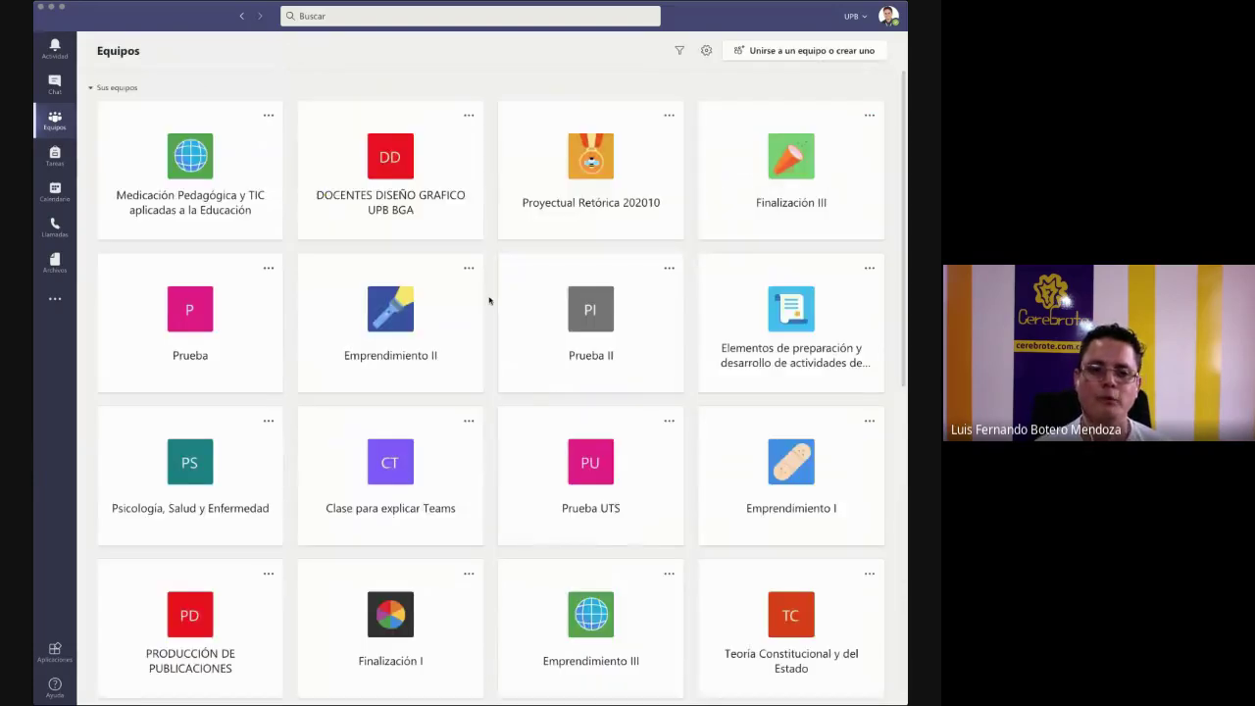
scroll(490, 300, "down", 5)
left_click(855, 659)
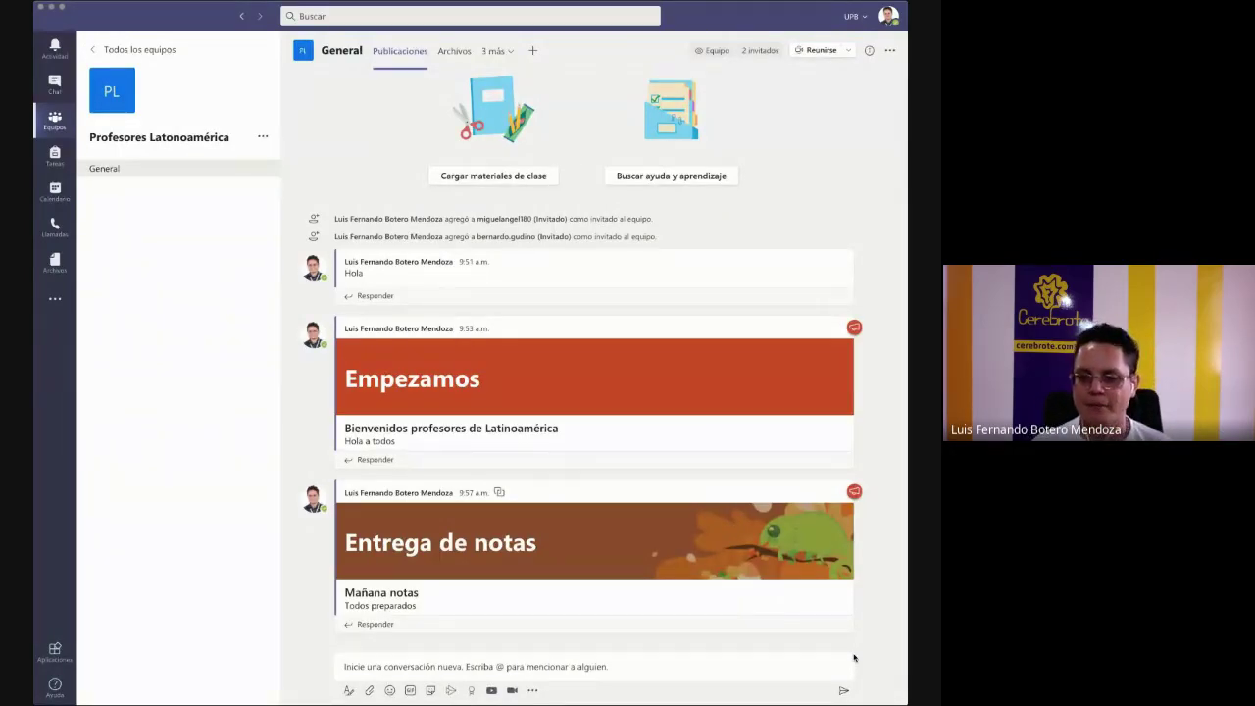
- Look through the General channel's files, class notebook and assignments sections, and return to its posts
left_click(454, 53)
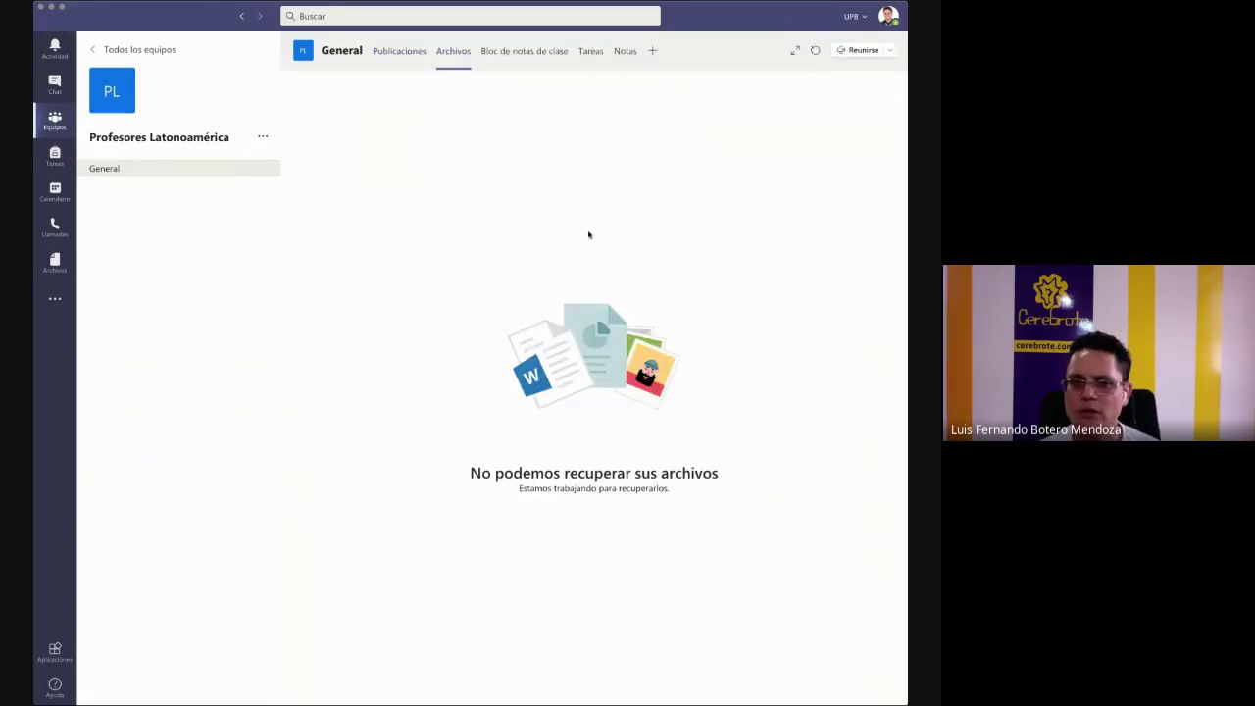
left_click(525, 52)
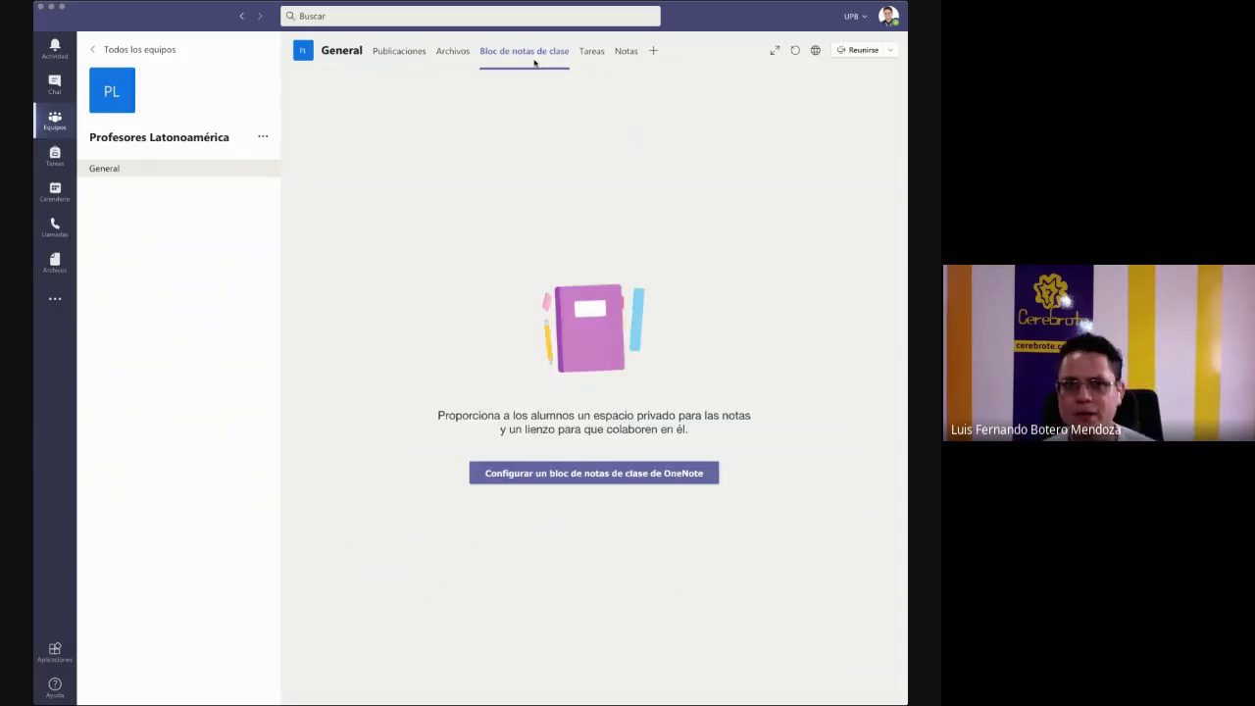
left_click(587, 60)
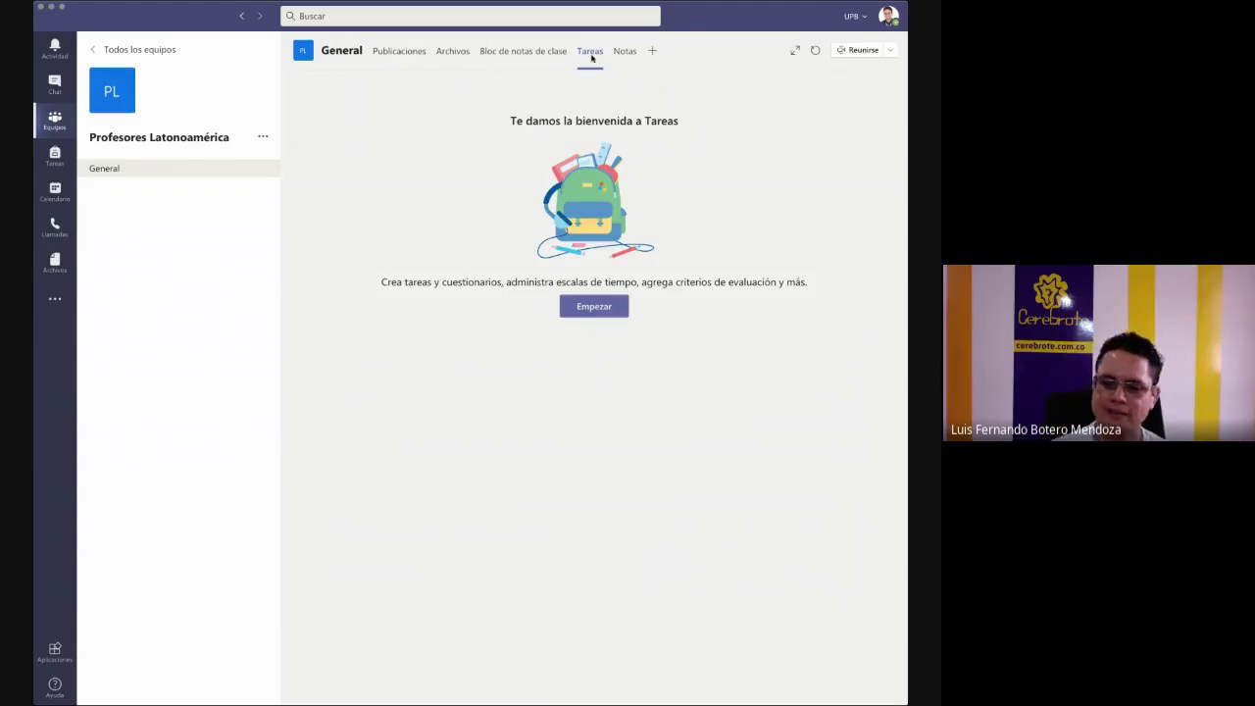
left_click(399, 52)
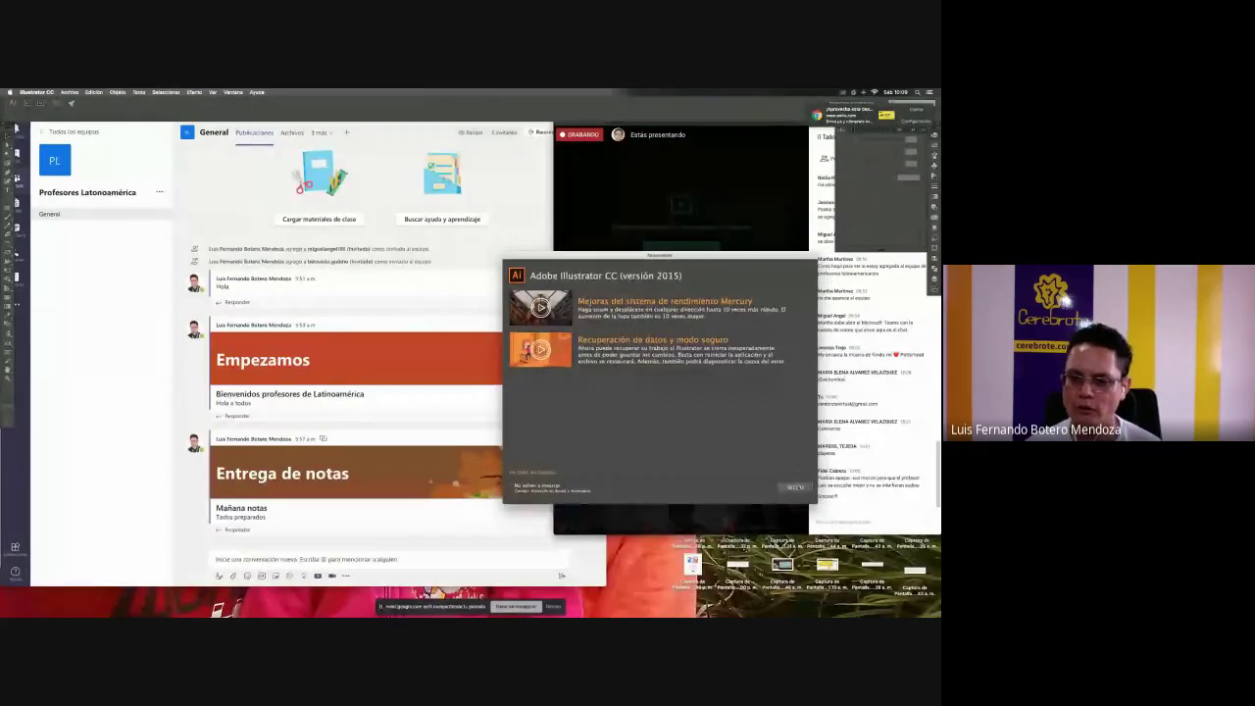
- In Adobe Illustrator, dismiss the welcome window and create a new document with the Web profile
left_click(796, 489)
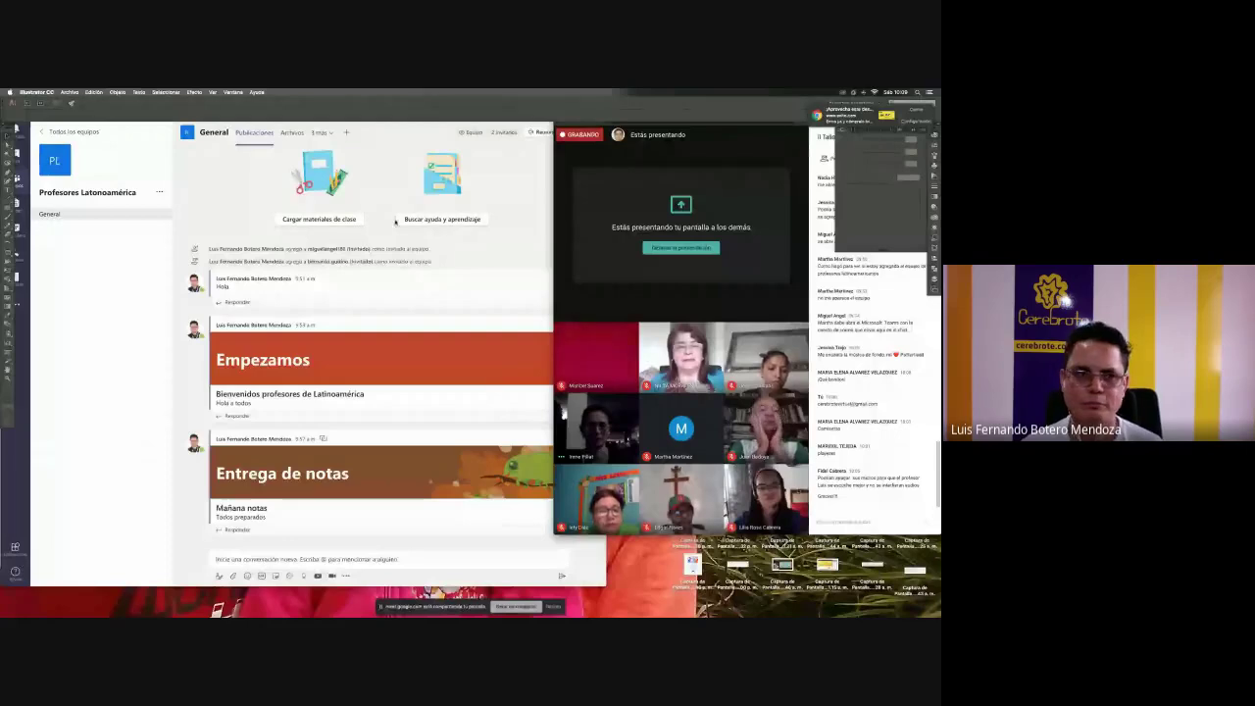
left_click(69, 92)
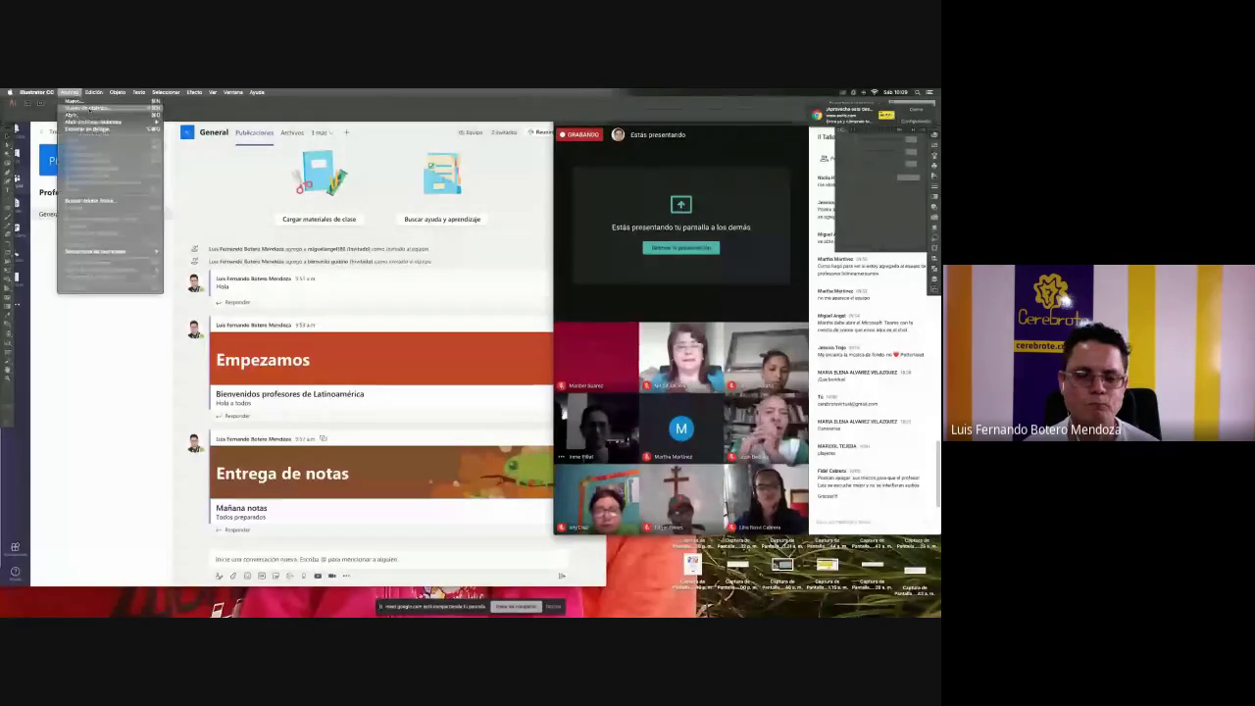
left_click(512, 318)
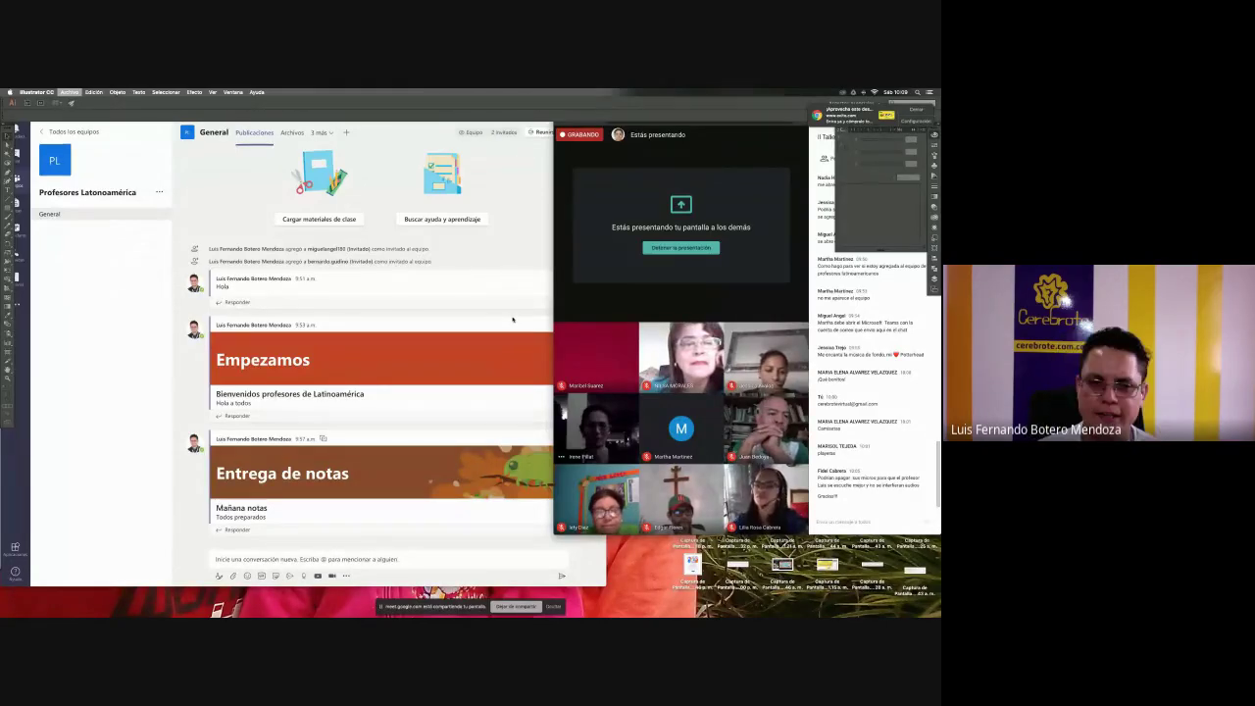
key("super+n")
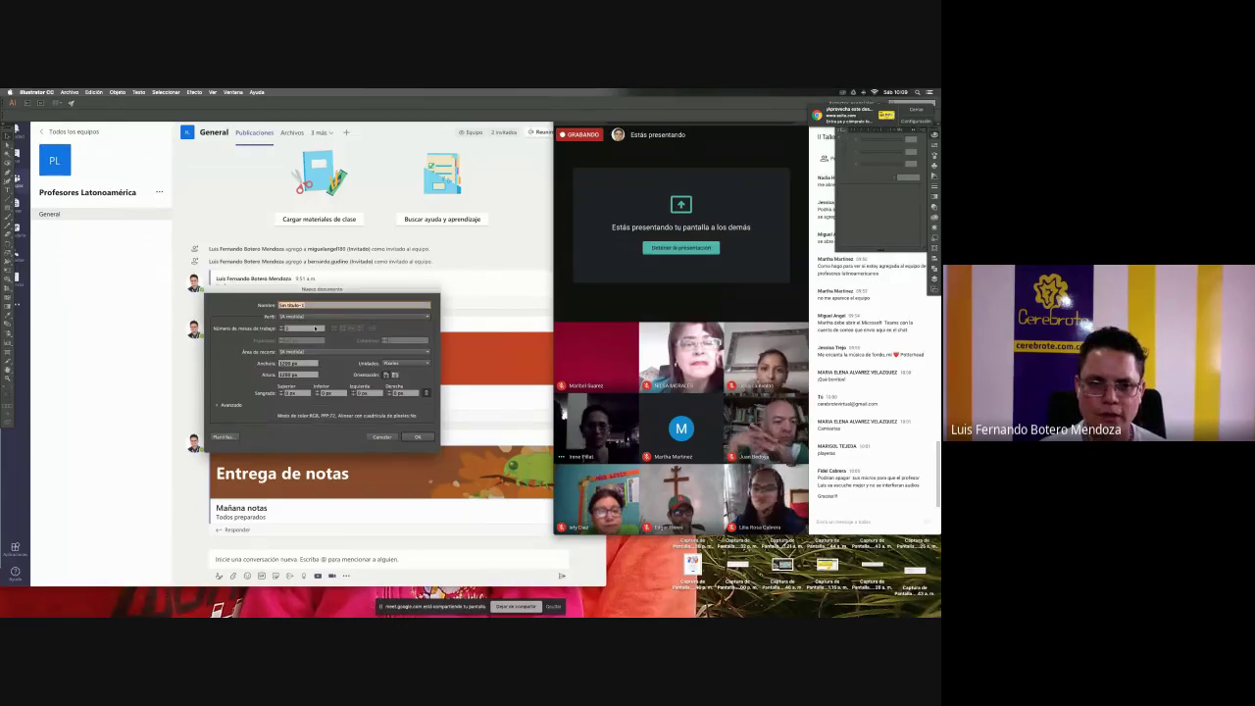
left_click(320, 317)
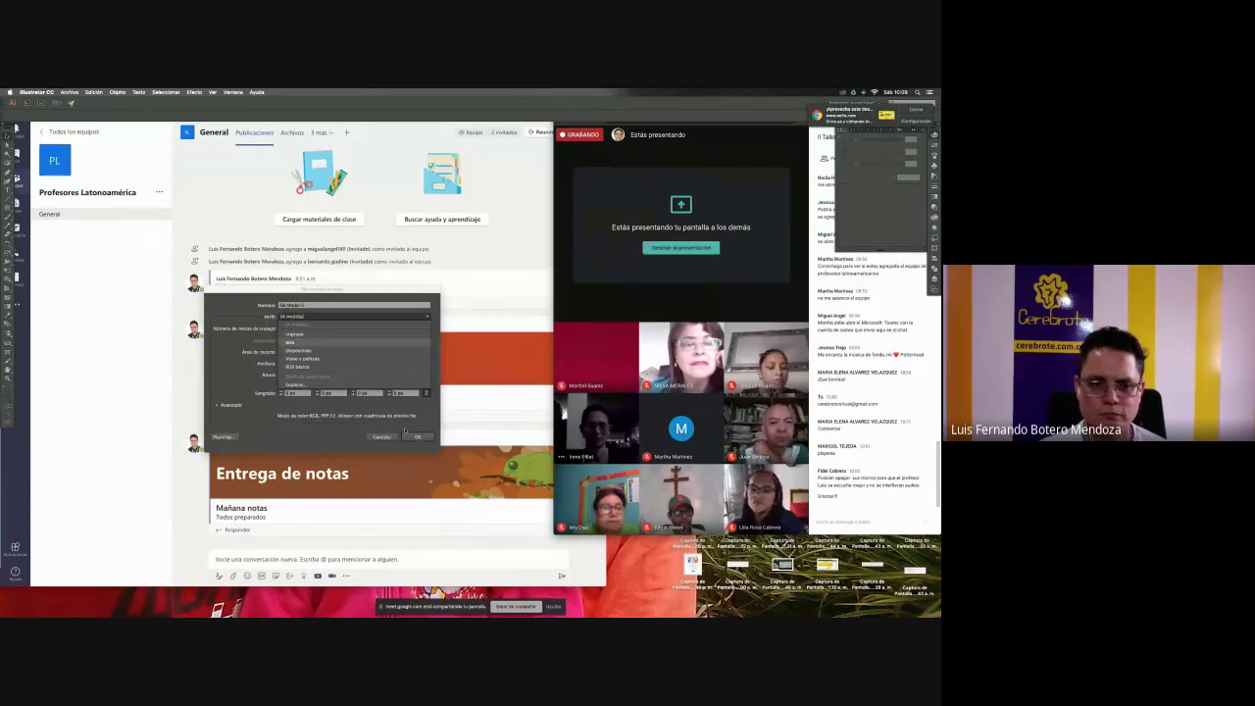
left_click(405, 430)
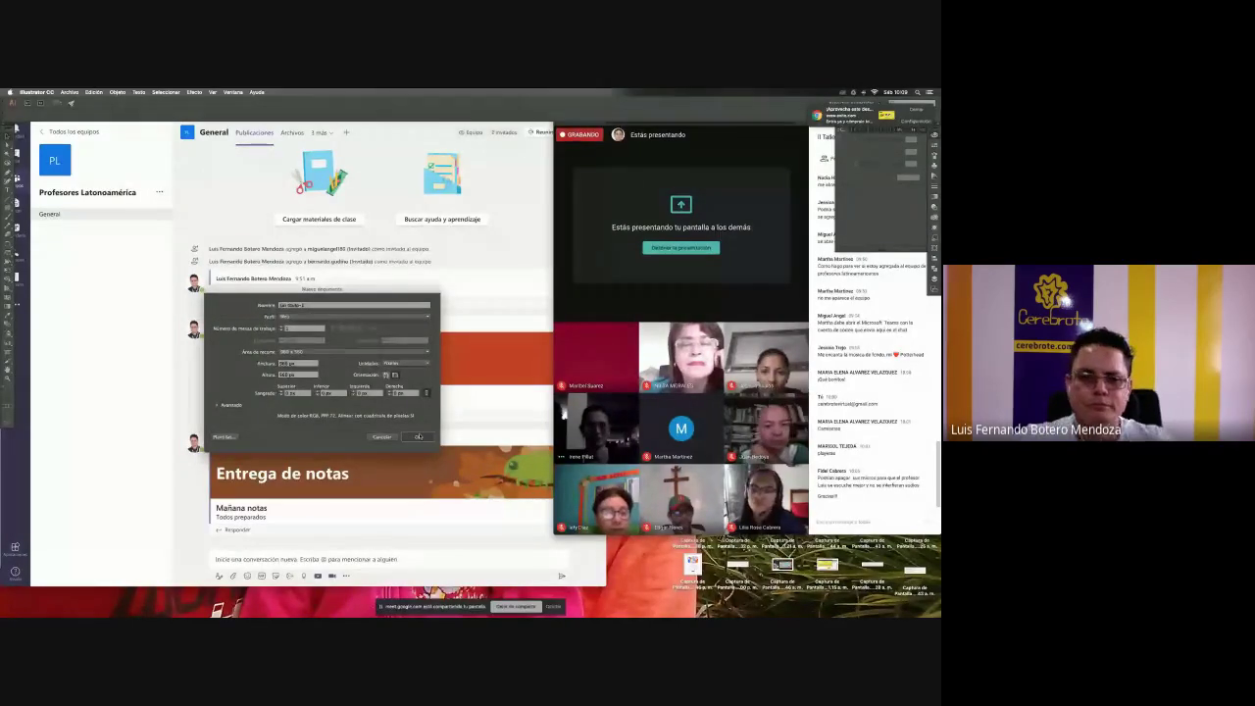
left_click(417, 436)
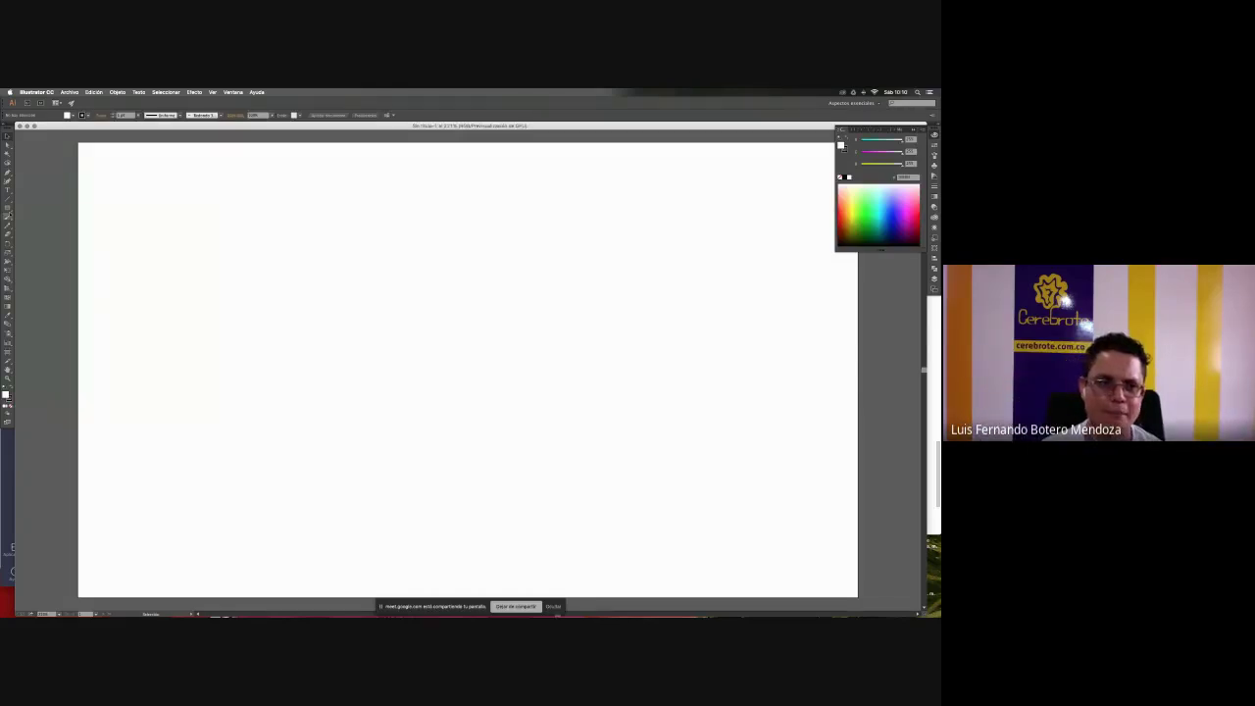
- Draw a large circle in the middle of the artboard with a bright green fill and no stroke
left_click_drag(9, 214, 59, 226)
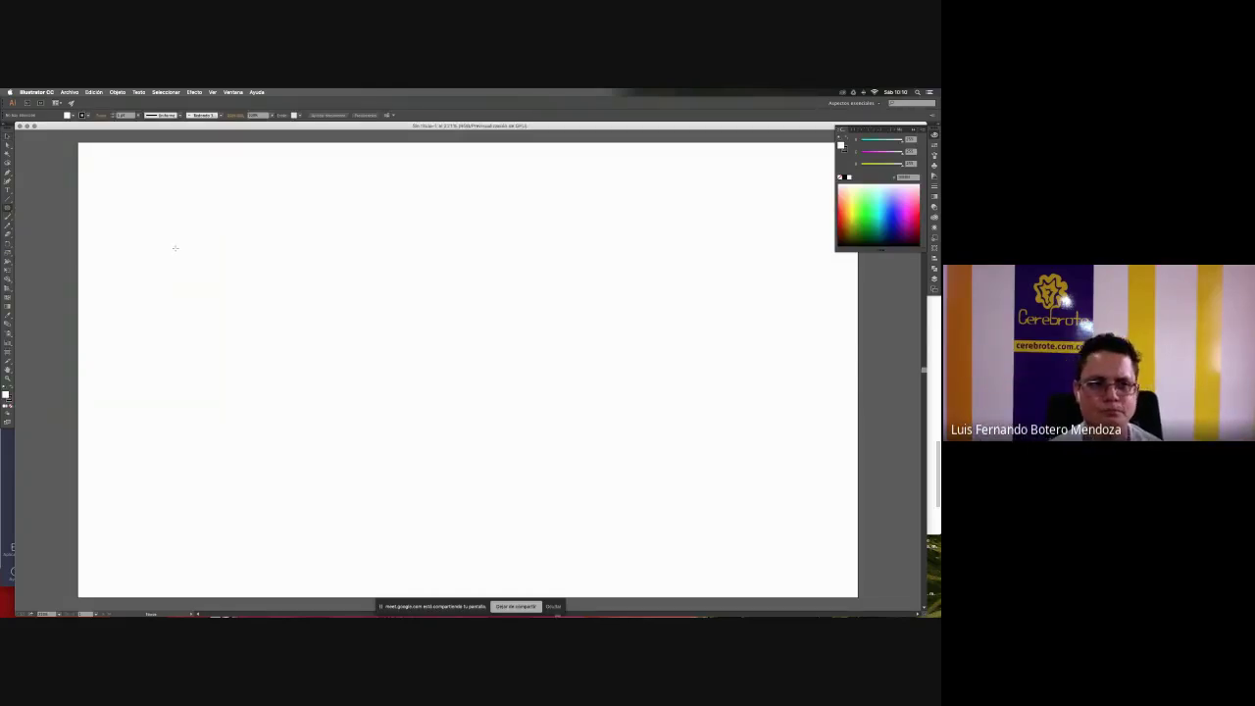
left_click_drag(290, 189, 674, 573)
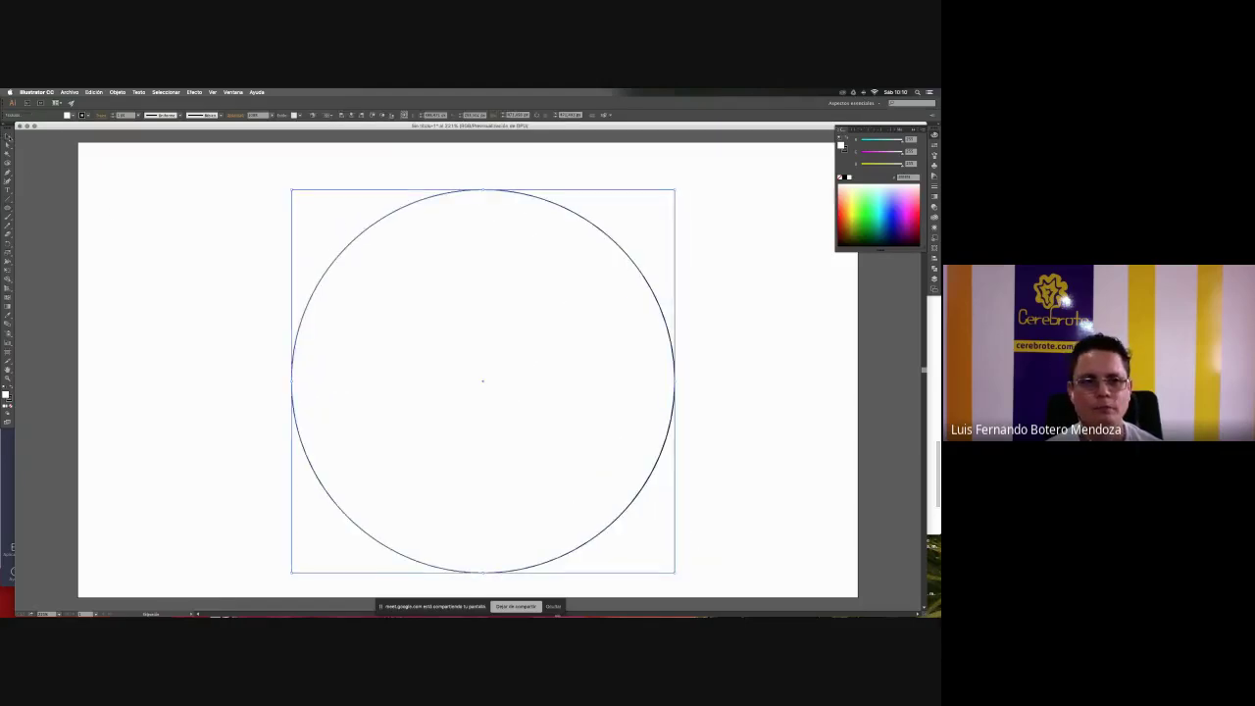
left_click(868, 208)
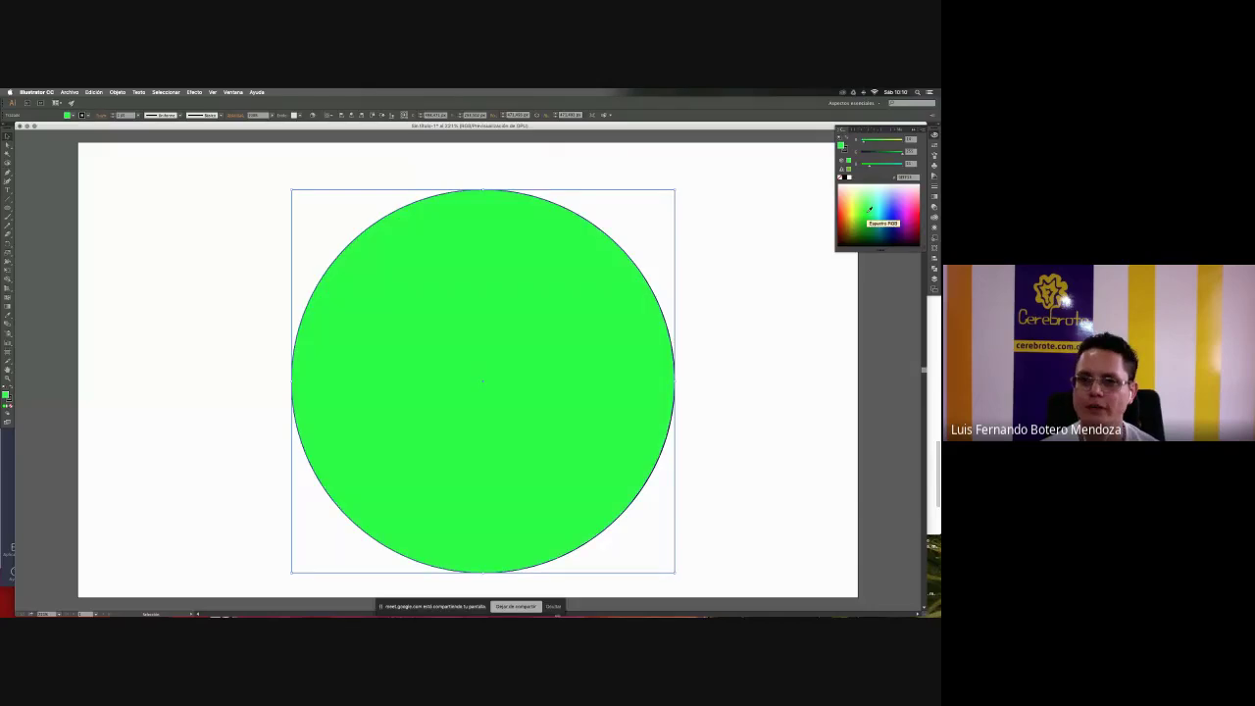
left_click(845, 149)
key("slash")
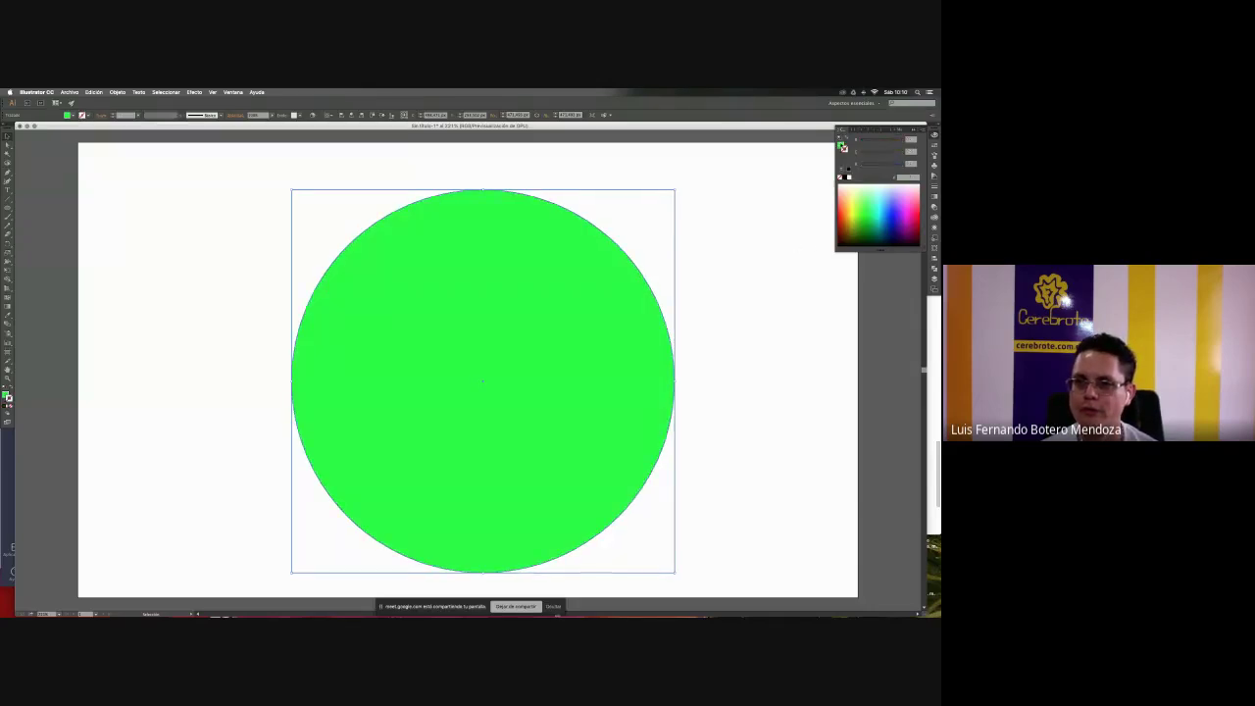
left_click(726, 187)
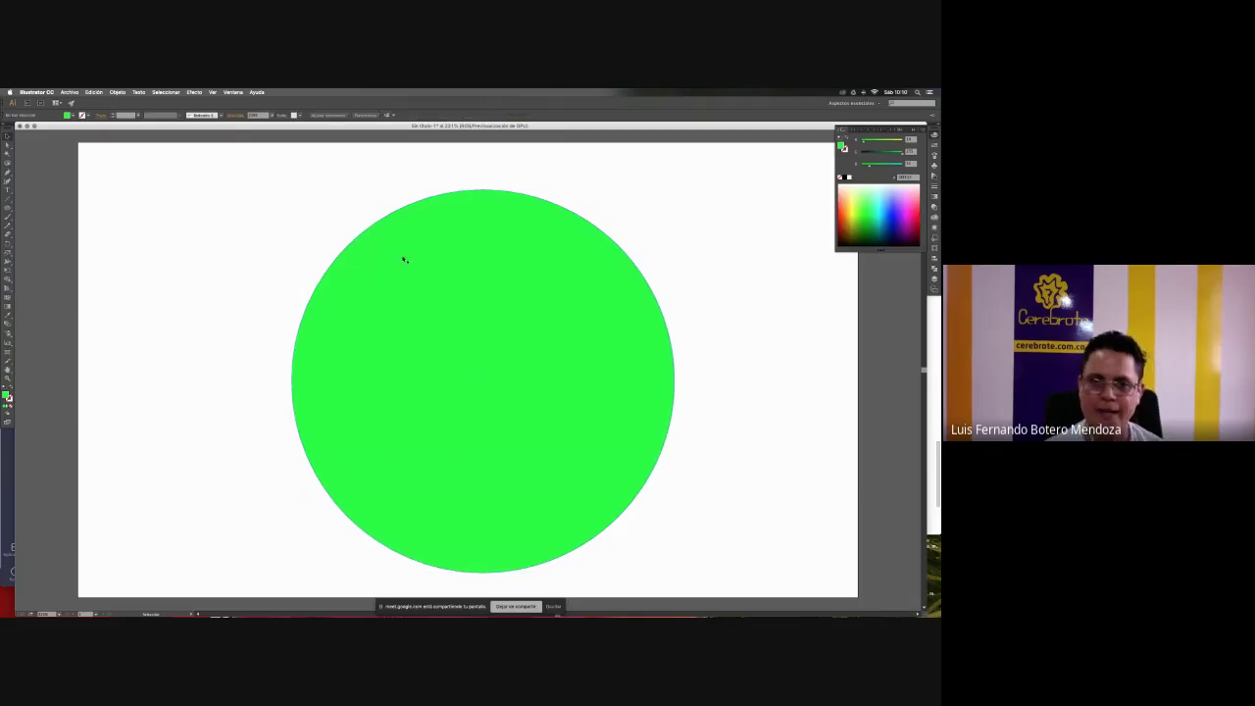
- Add the text "equipo", enlarge it and place it near the top edge inside the green circle
key("t")
left_click(402, 254)
type("equipo")
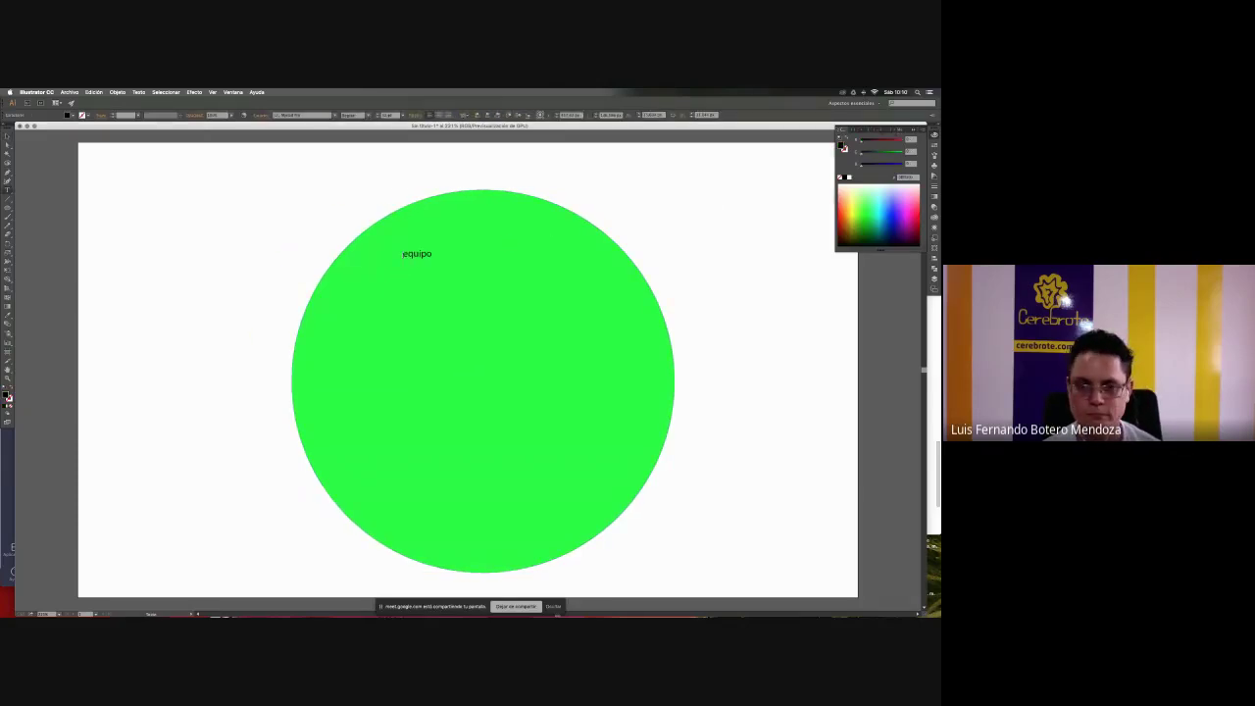
key("Escape")
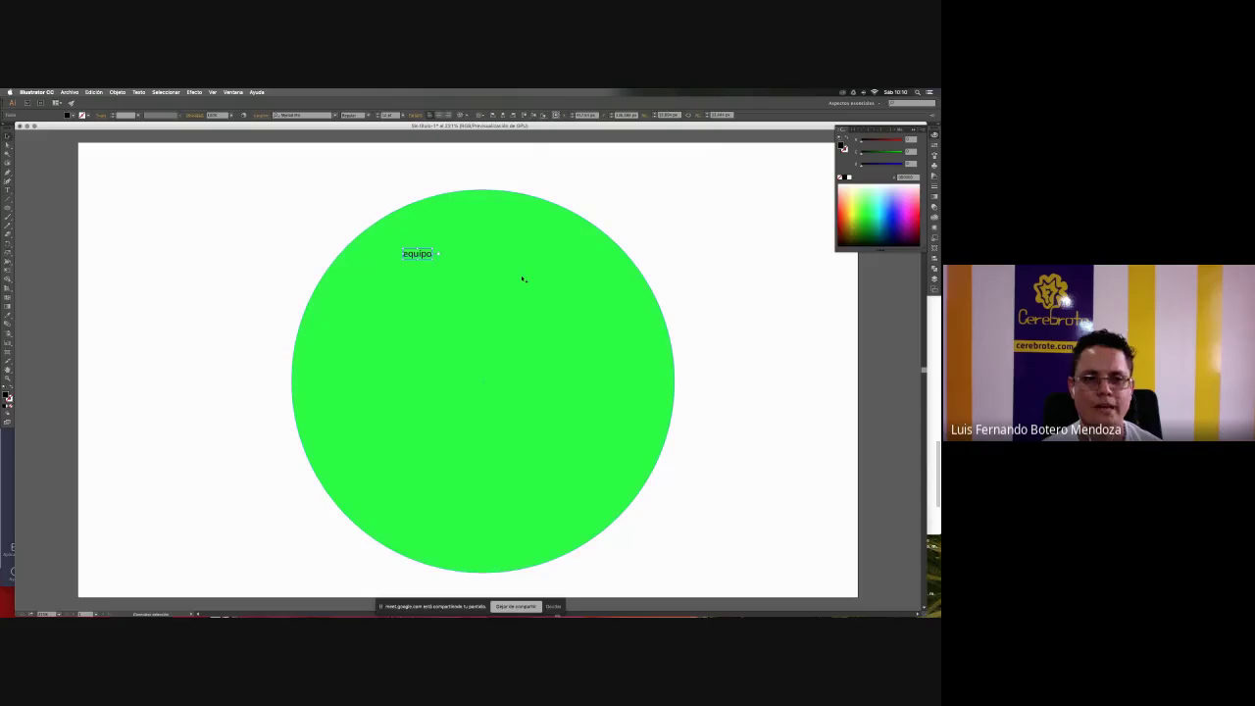
left_click_drag(434, 259, 556, 303)
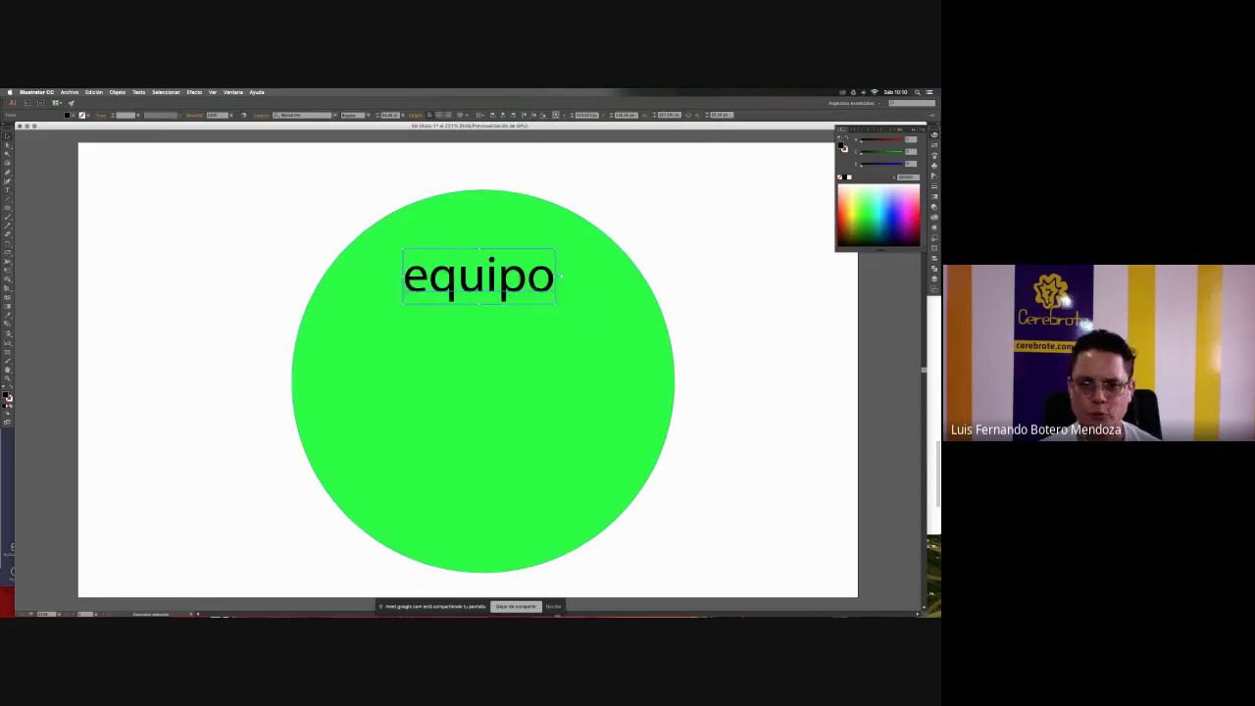
left_click_drag(540, 257, 560, 239)
left_click(702, 230)
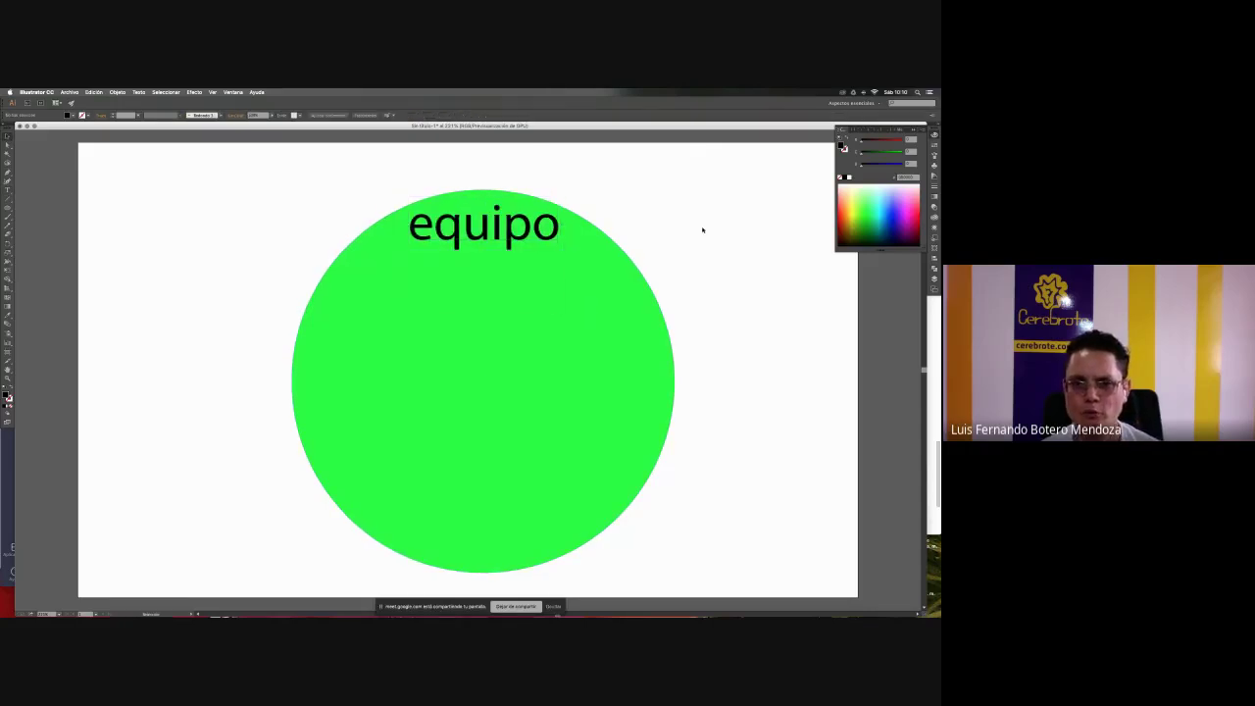
- Change the font of the "equipo" label to a Flex typeface
left_click(419, 246)
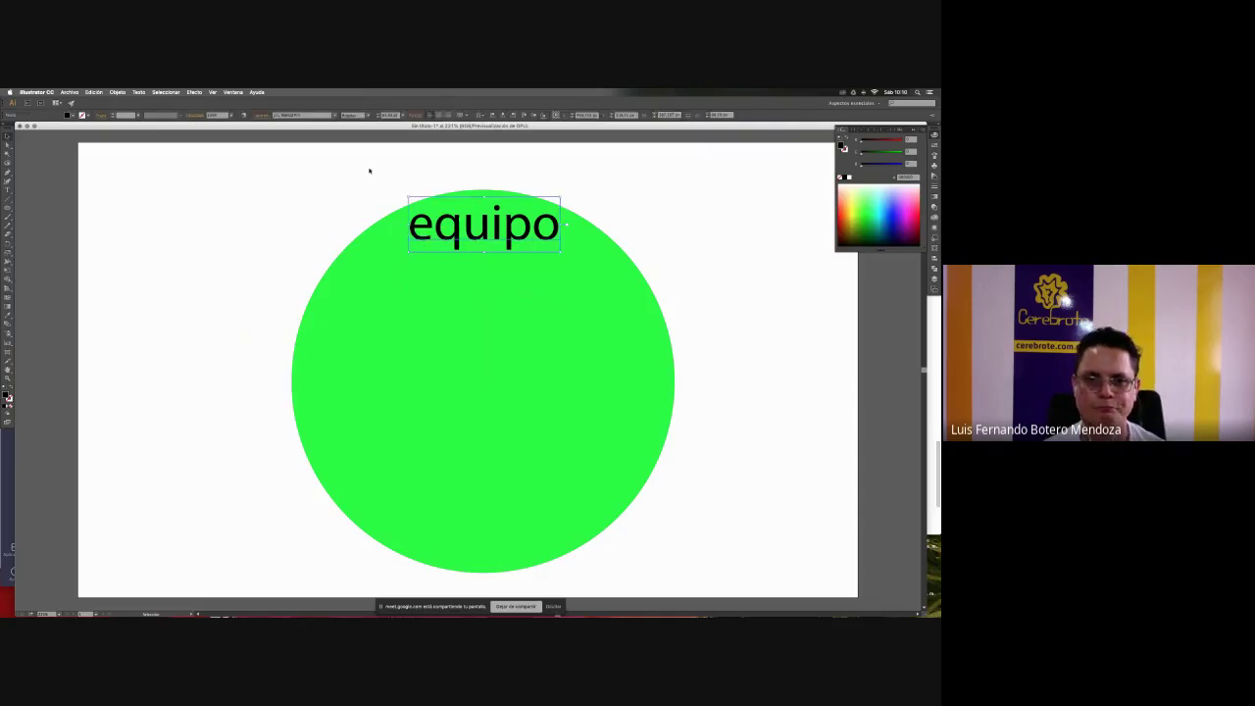
left_click(298, 116)
type("Flex")
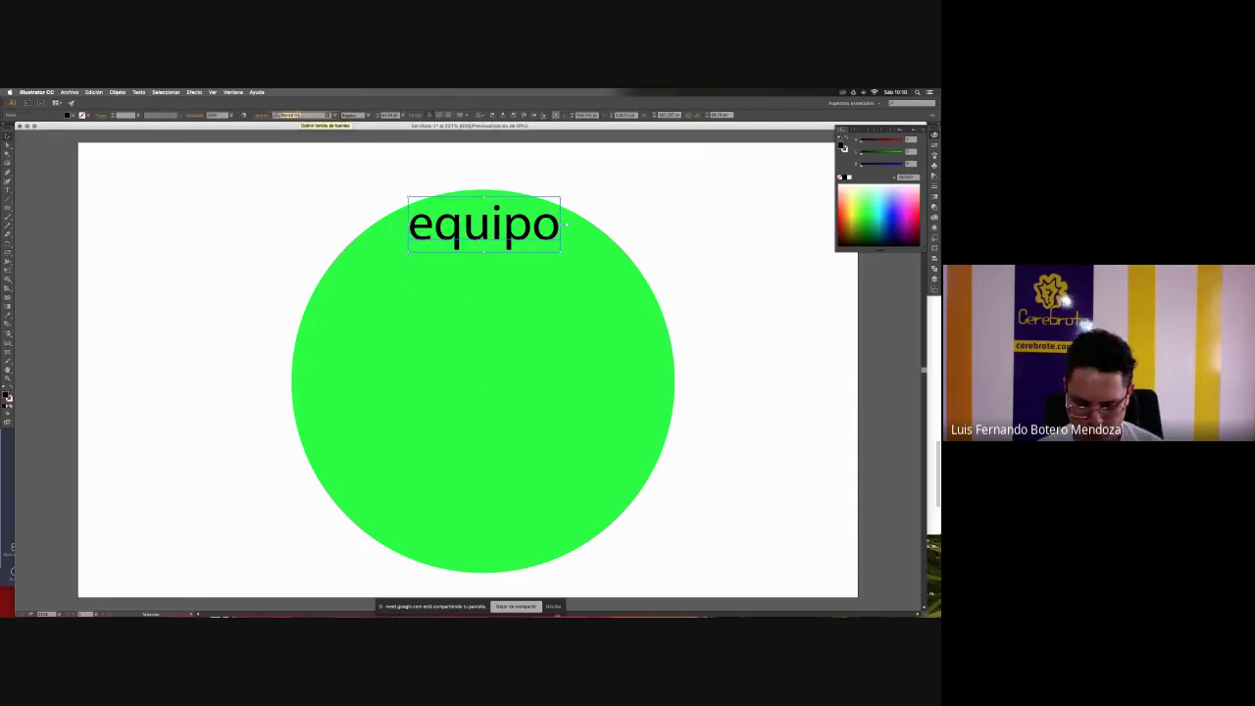
left_click(311, 168)
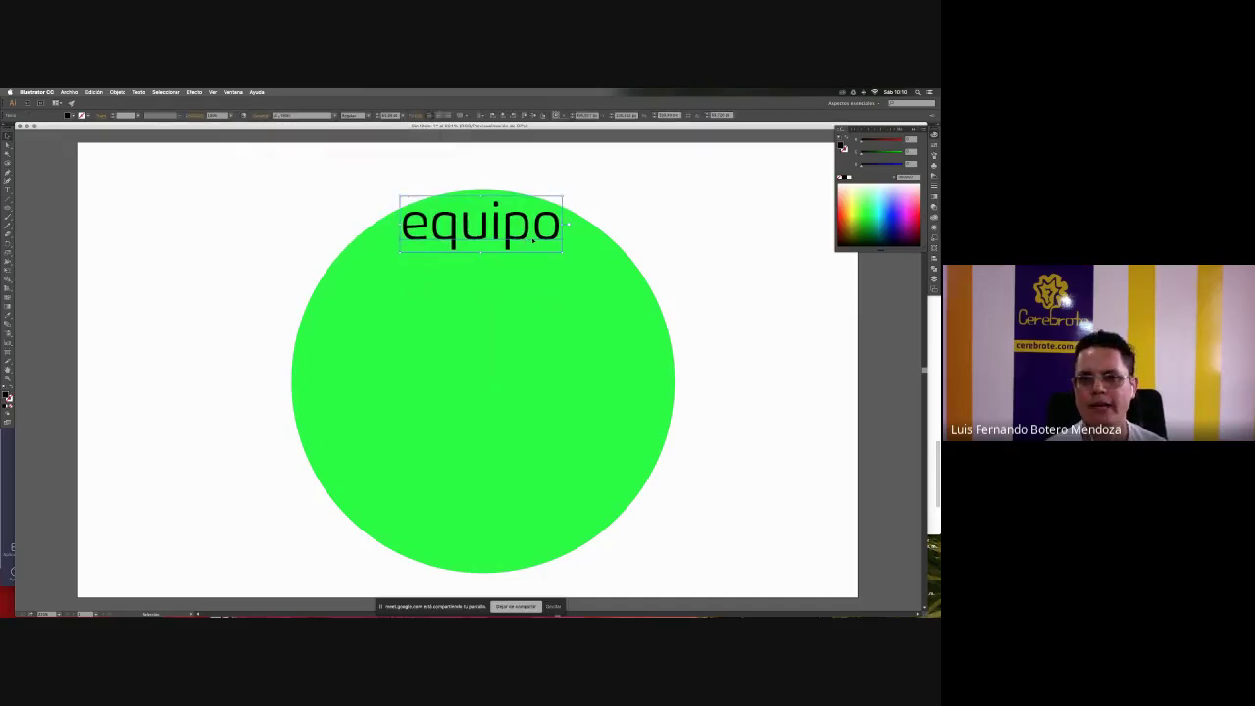
left_click(655, 223)
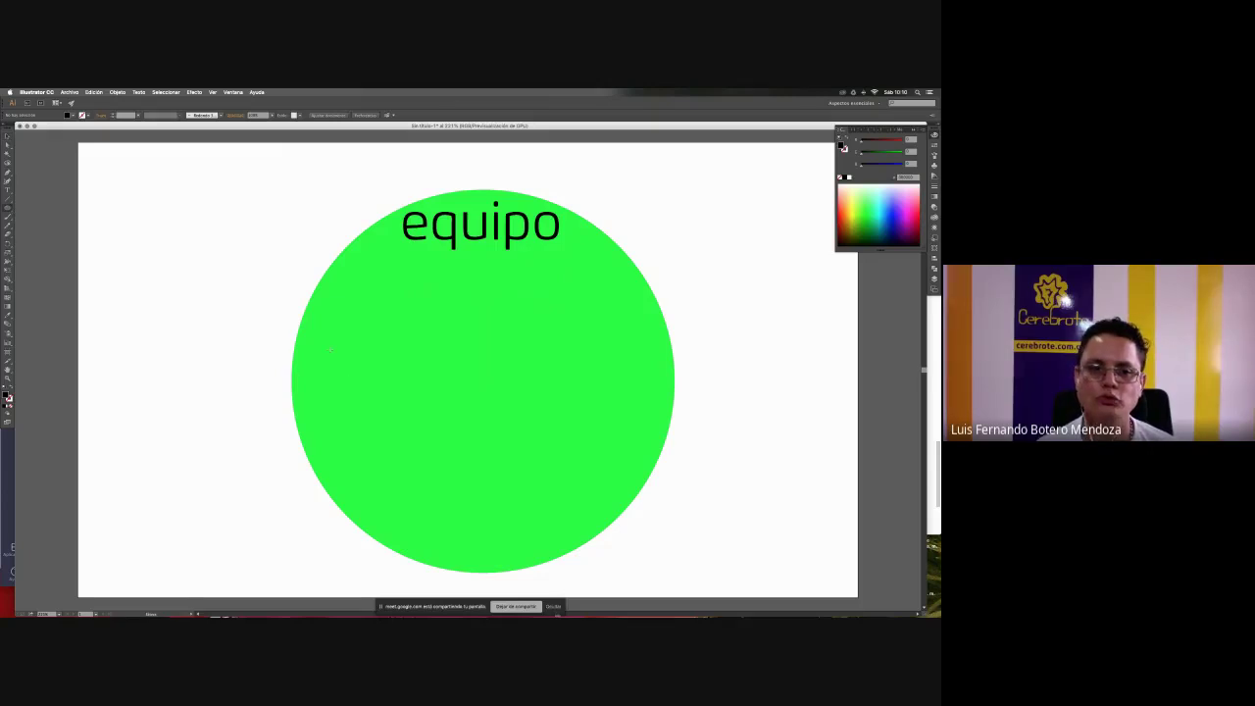
- Draw a smaller circle in the lower-left part of the green circle and fill it with magenta
left_click_drag(310, 335, 463, 489)
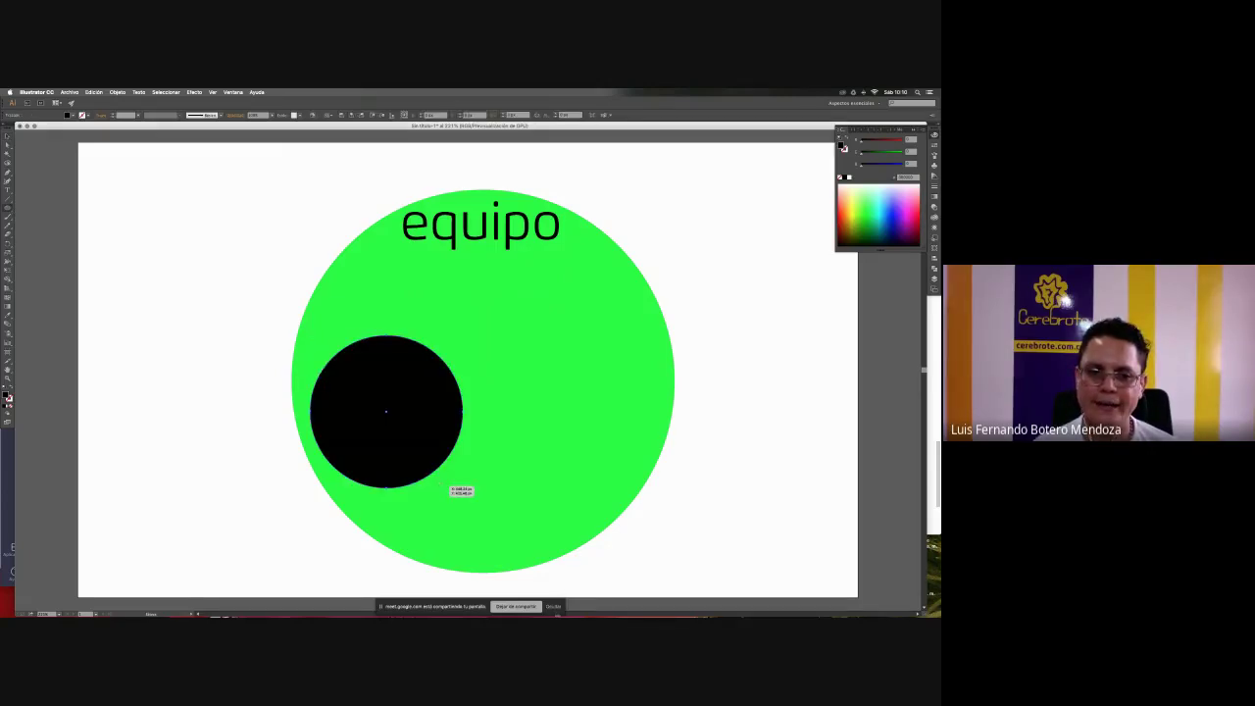
key("v")
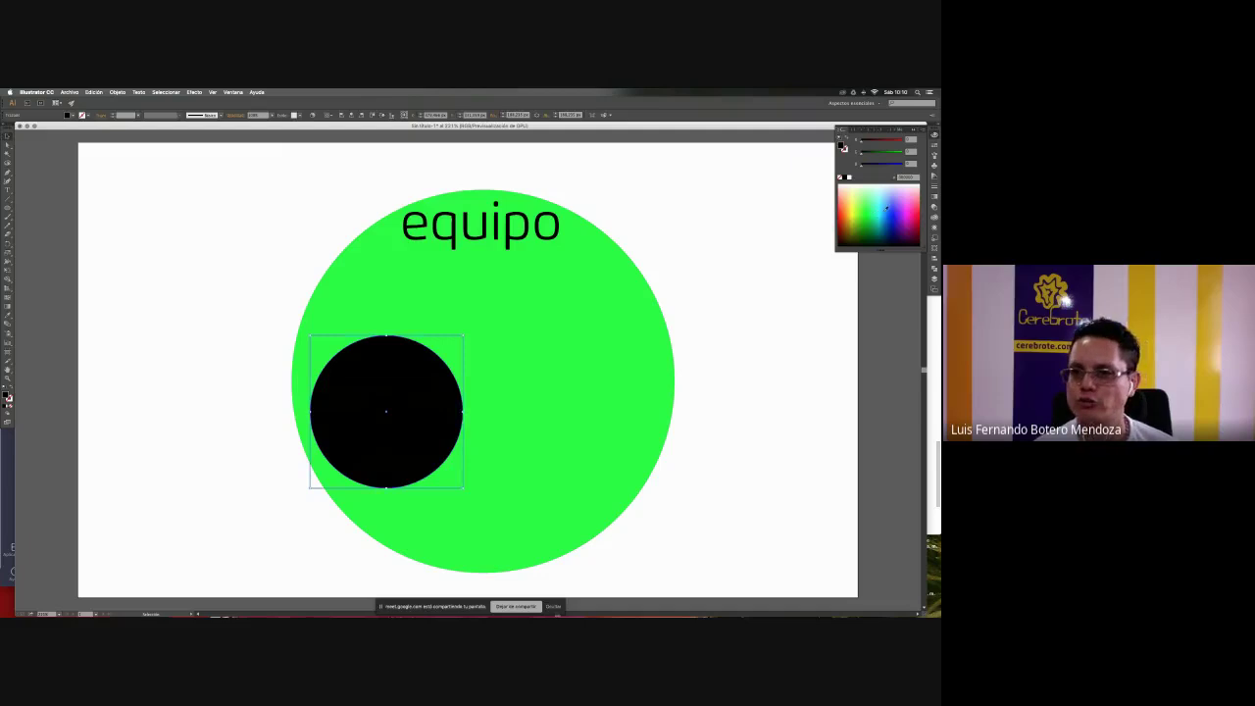
left_click(886, 208)
left_click(911, 206)
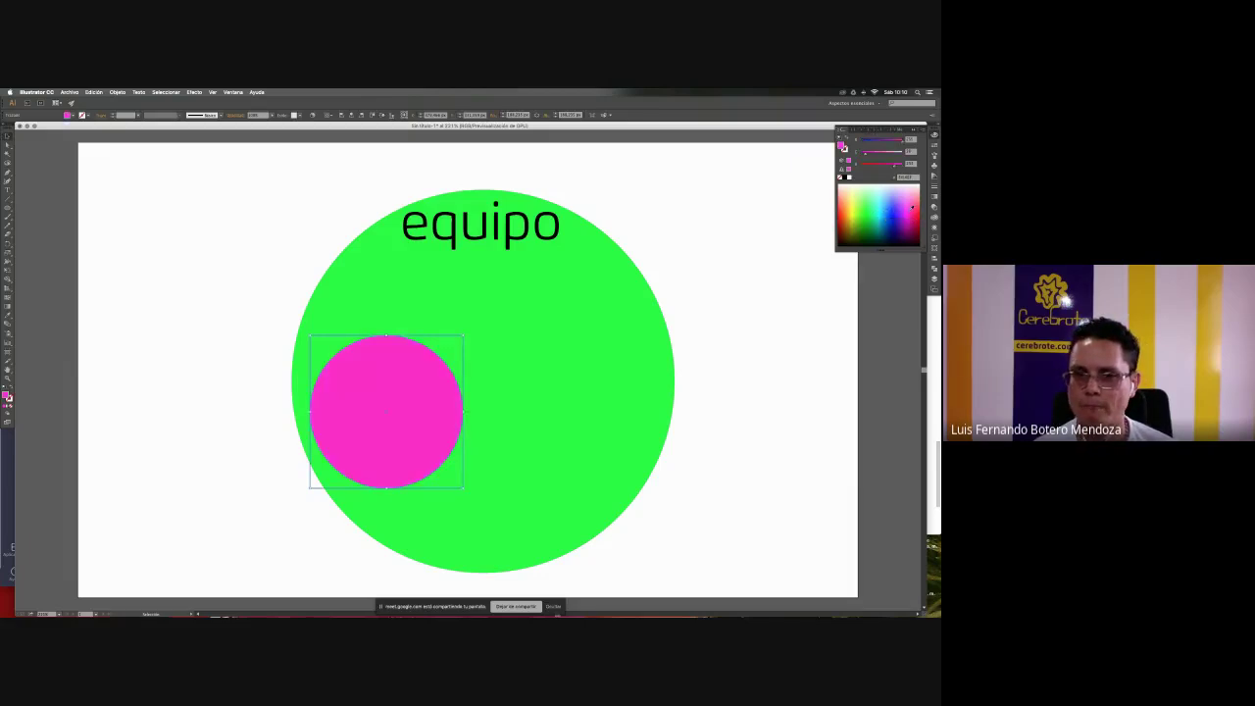
left_click(661, 266)
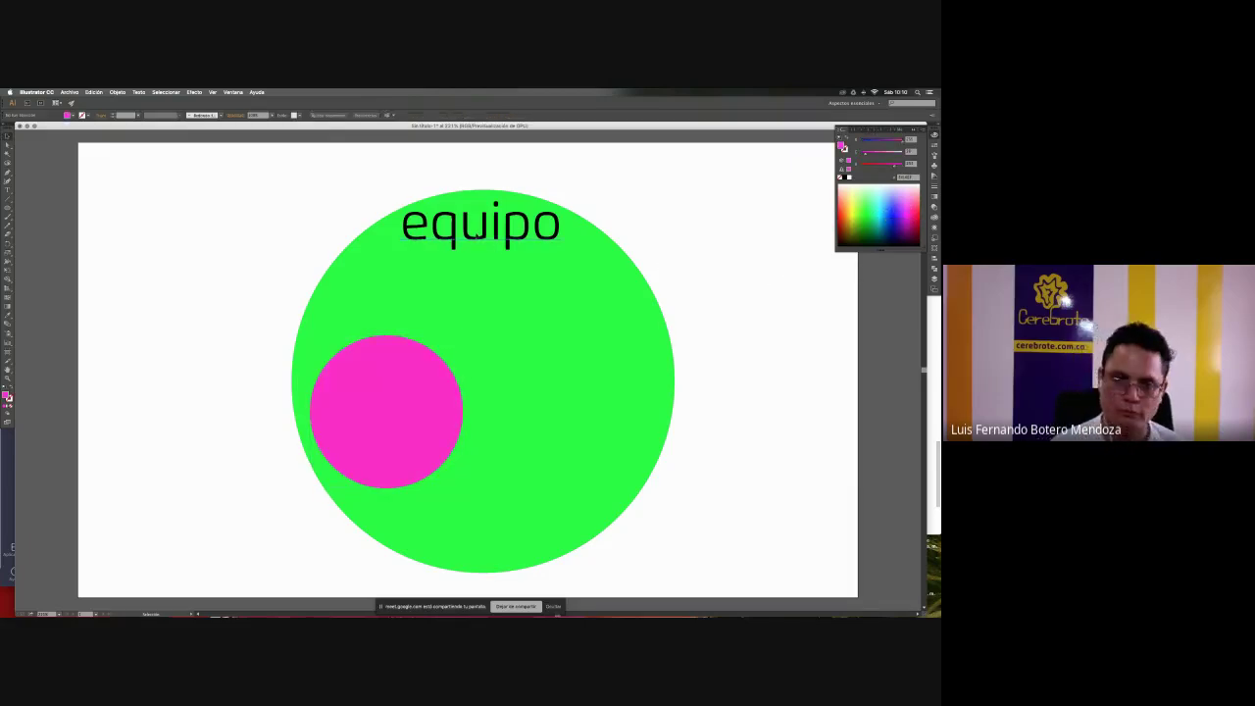
- Duplicate the "equipo" label onto the magenta circle and bring the copy to the front
left_click_drag(477, 233, 392, 381)
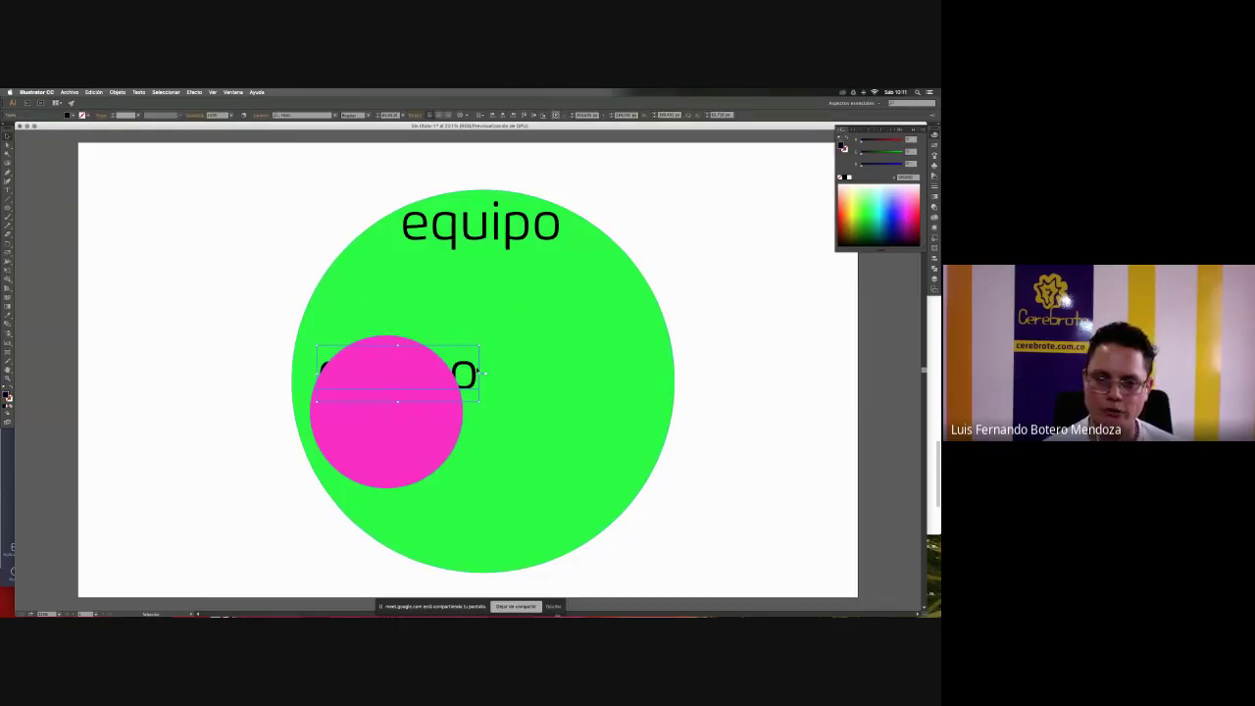
right_click(477, 373)
mouse_move(500, 435)
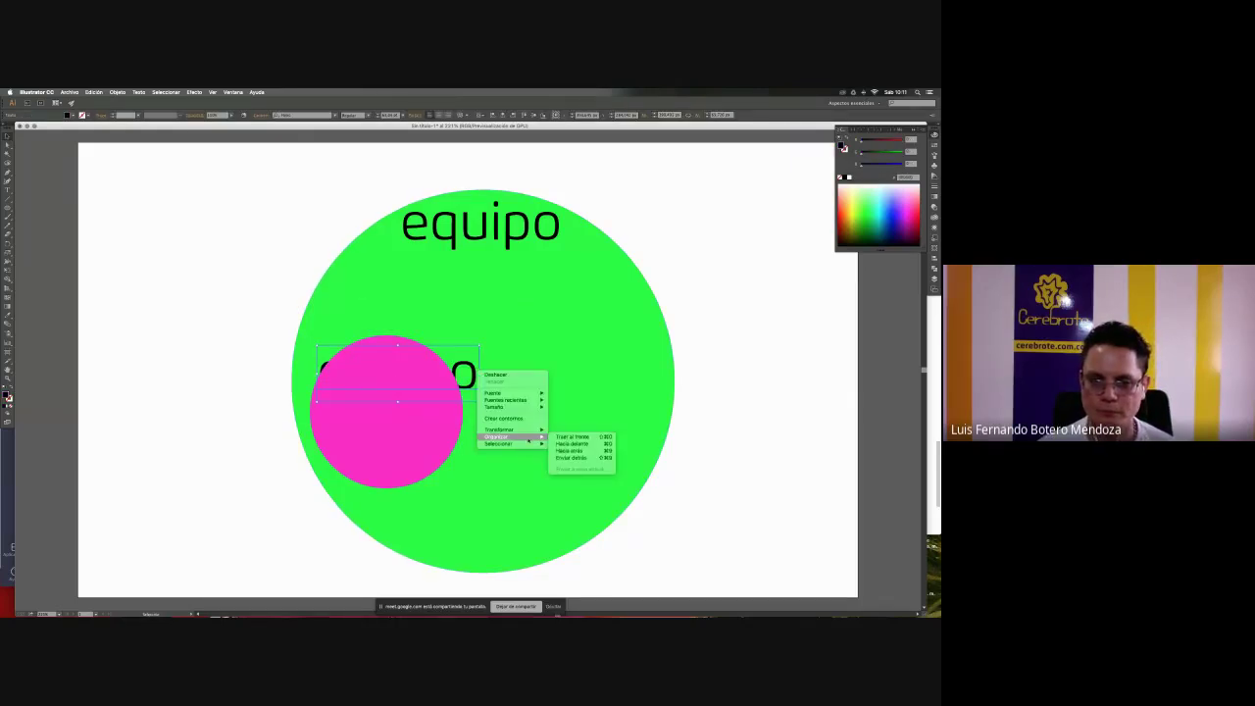
left_click(576, 437)
- Change the copied label's text to "canal" and shrink it to fit inside the top of the magenta circle
key("t")
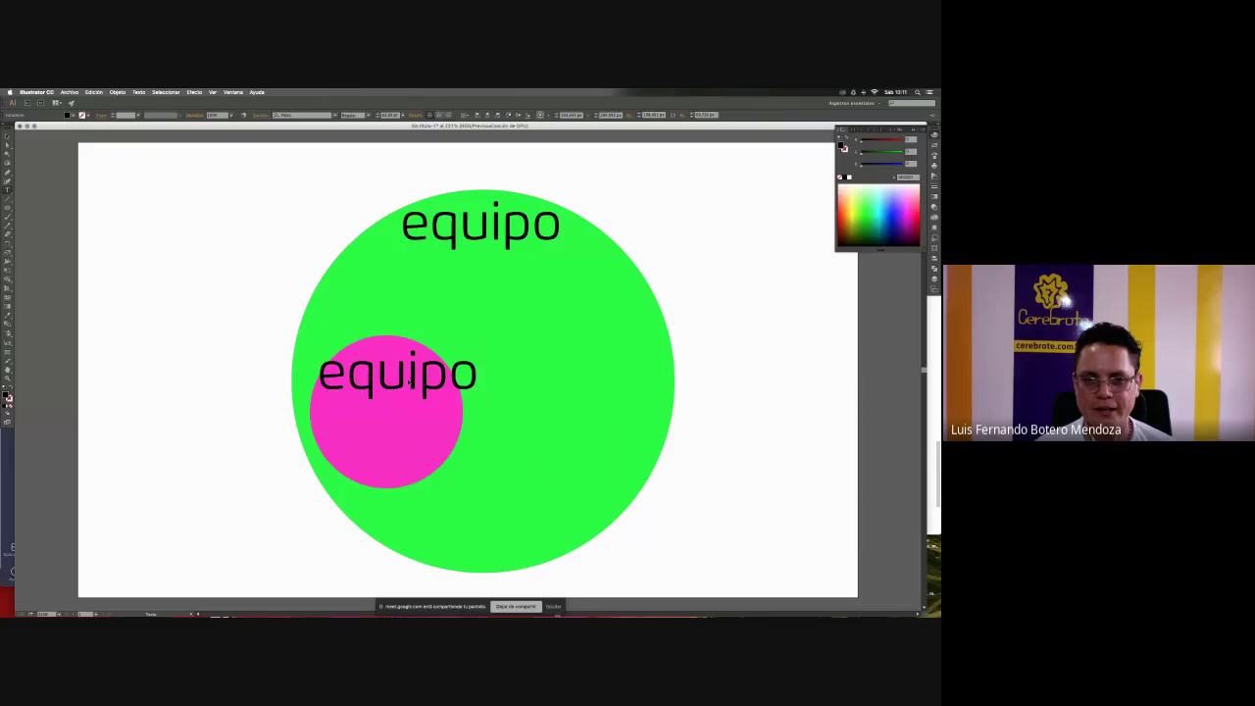
double_click(410, 382)
type("canal")
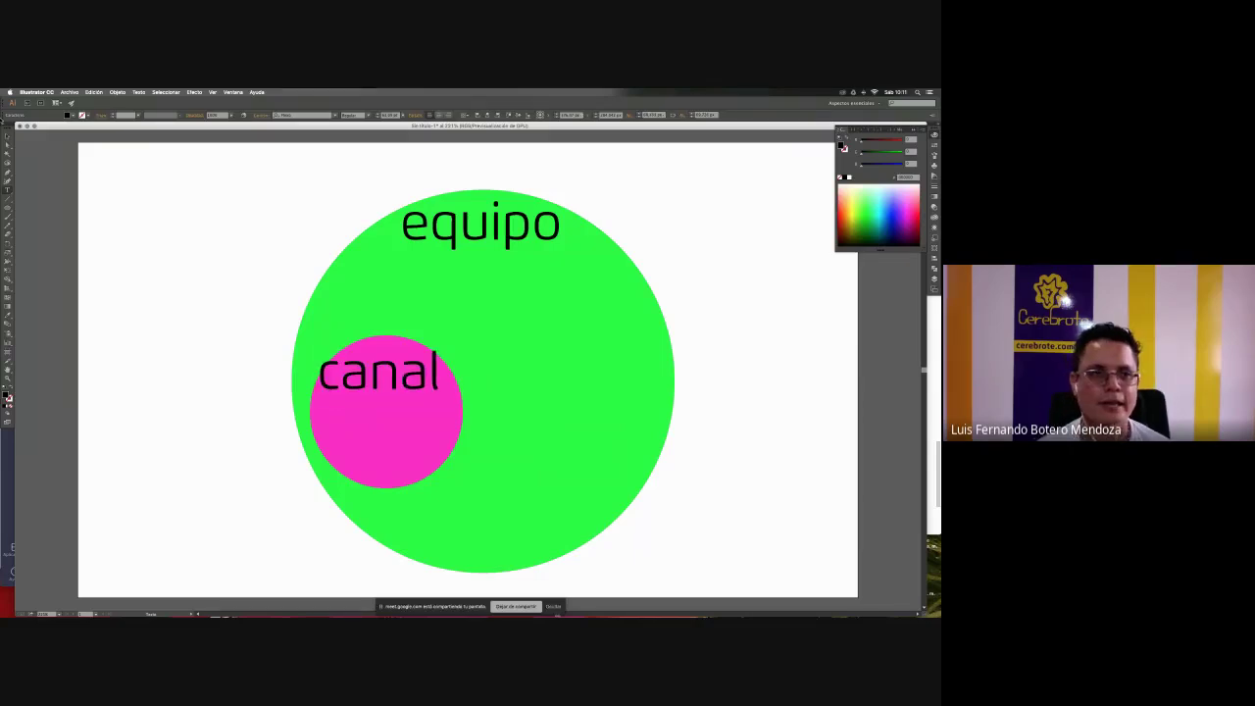
key("Escape")
left_click_drag(441, 346, 383, 367)
left_click(251, 317)
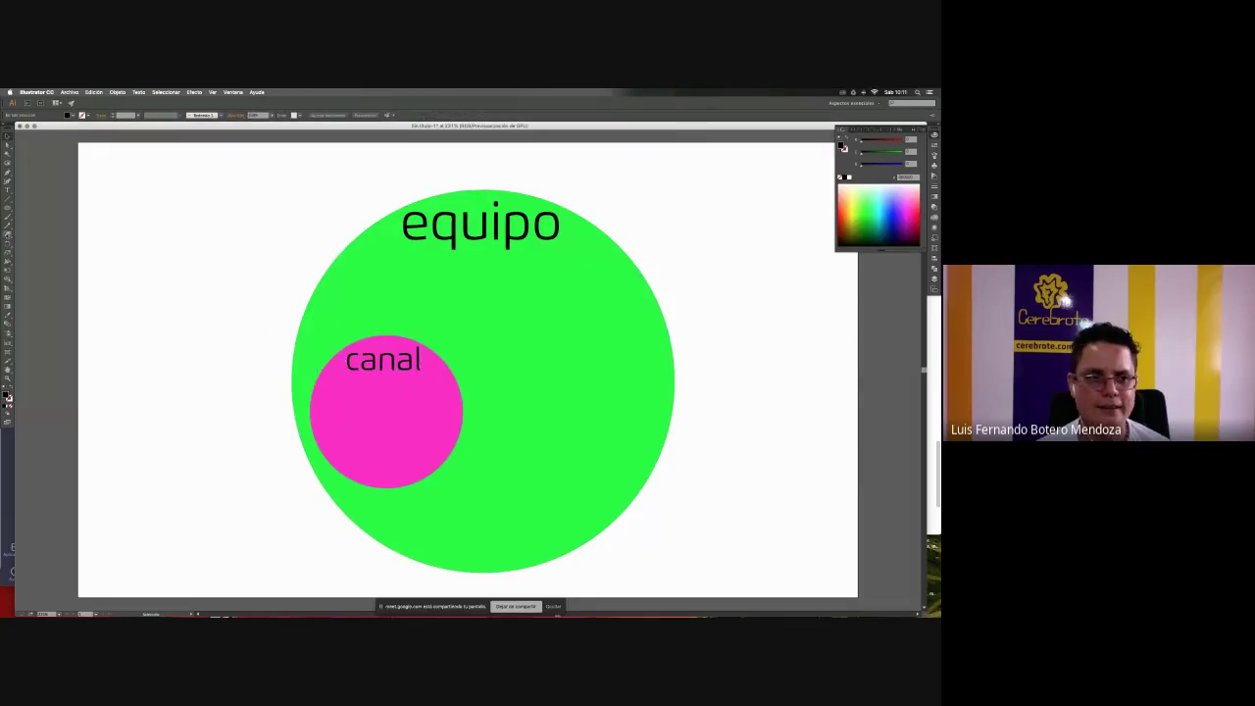
- Draw a tilted hexagon in the upper-right part of the green circle and fill it with yellow-green
left_click_drag(8, 208, 60, 234)
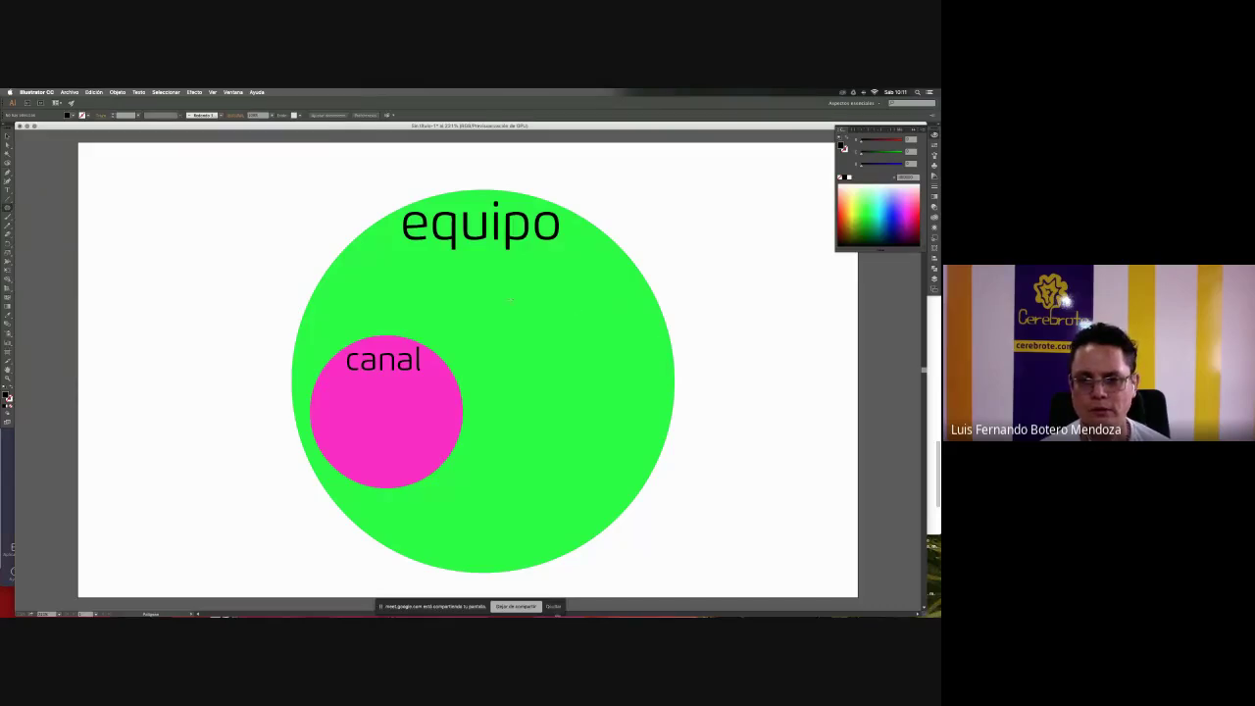
left_click_drag(505, 310, 607, 344)
key("v")
left_click(859, 220)
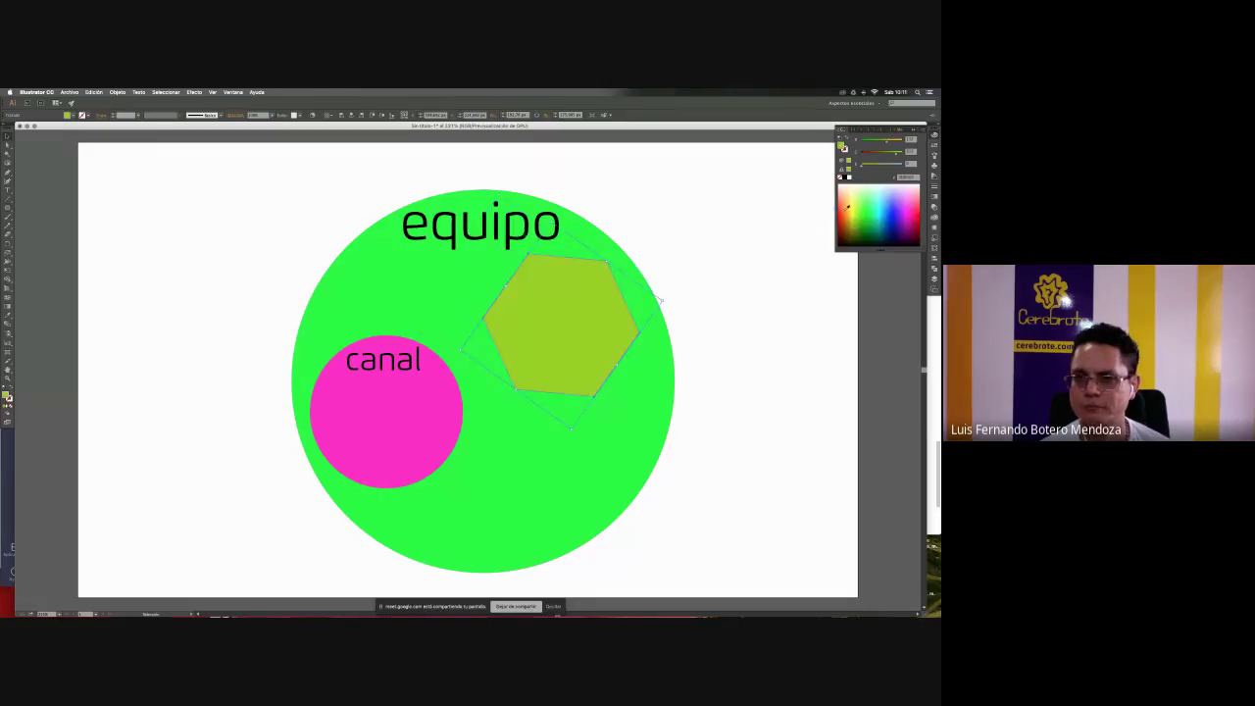
- Recolor the hexagon light blue
left_click(851, 204)
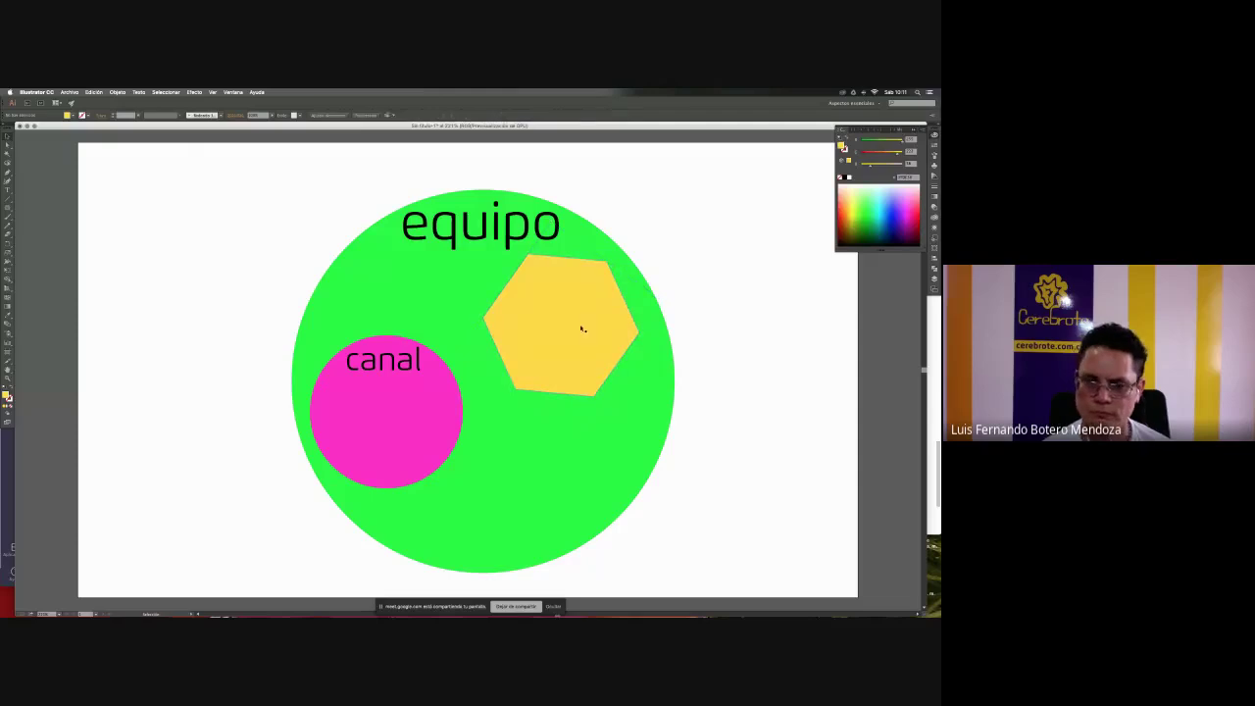
left_click(882, 200)
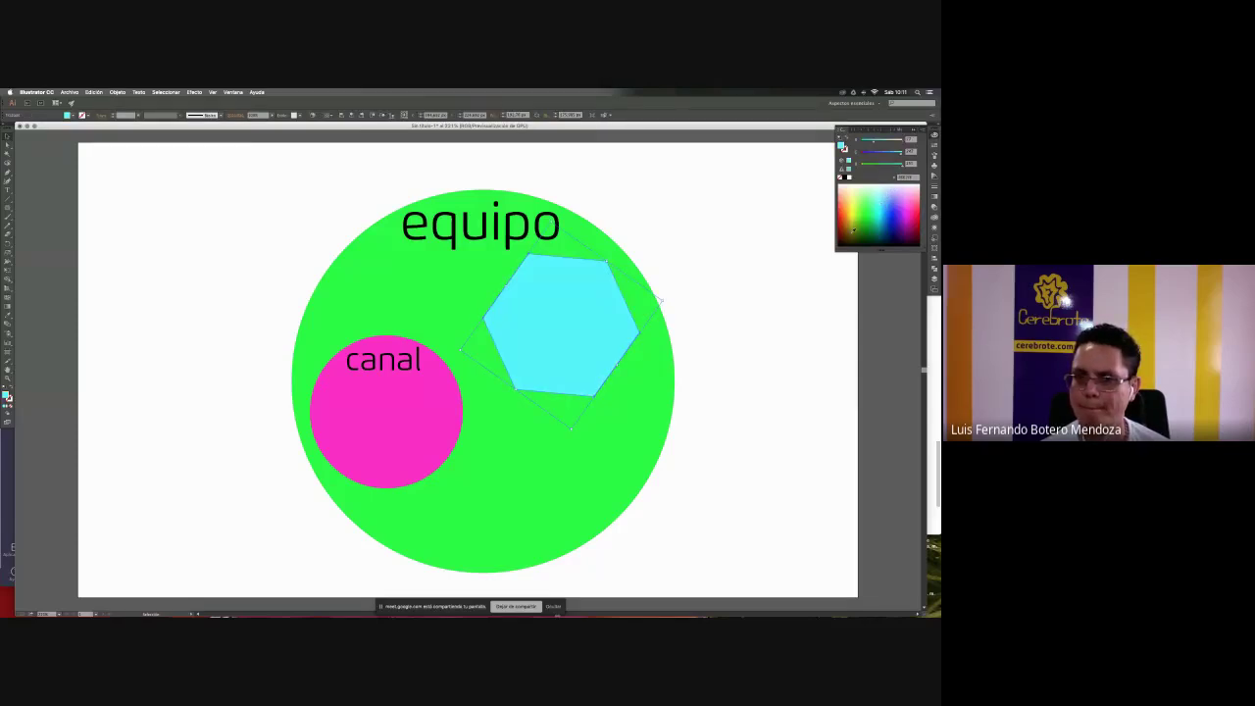
left_click(784, 266)
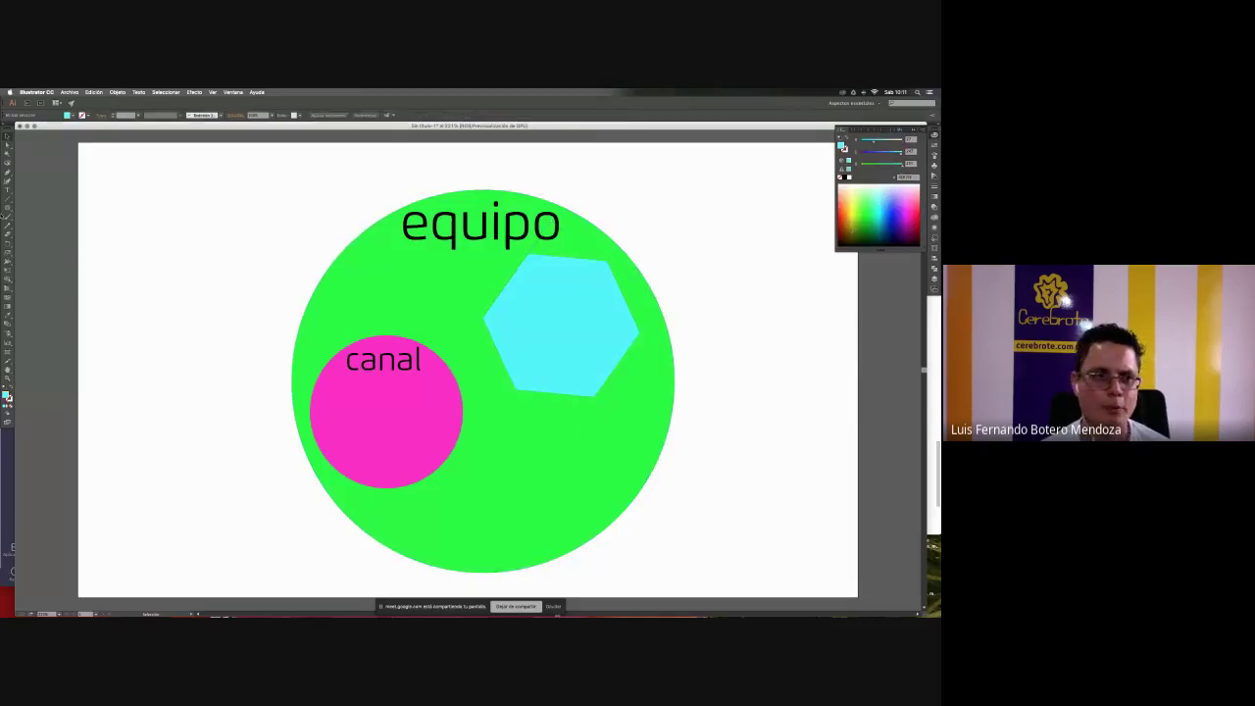
- Draw a near-square rectangle in the middle of the green circle, overlapping the magenta circle and hexagon, and fill it with red
left_click(7, 208)
left_click(39, 206)
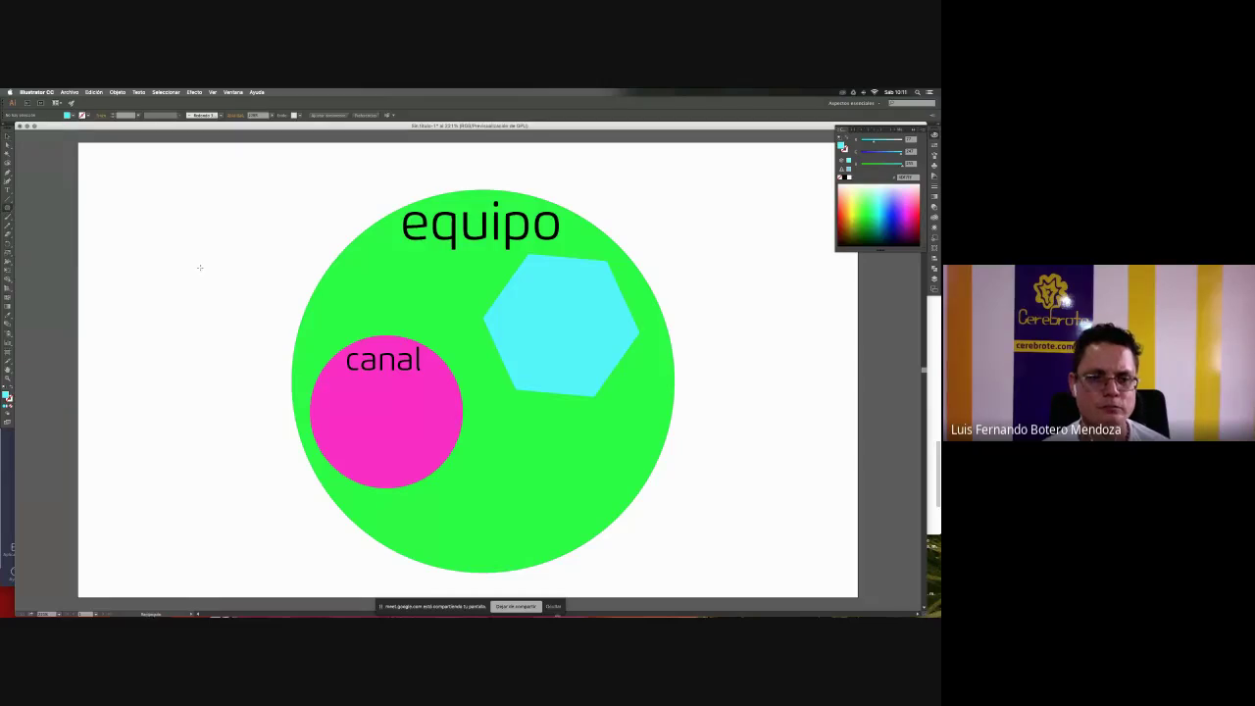
mouse_move(421, 289)
left_mouse_down()
mouse_move(549, 431)
mouse_move(576, 434)
left_mouse_up()
left_click_drag(575, 433, 575, 432)
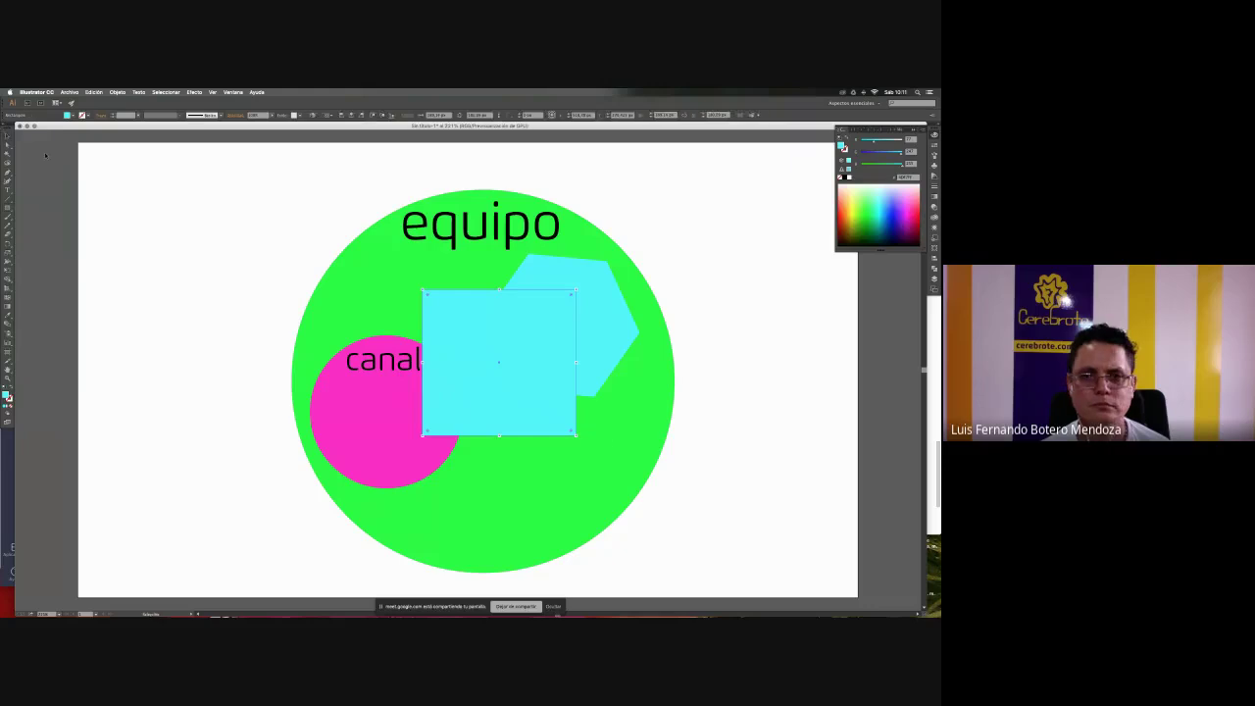
left_click(913, 224)
left_click(918, 211)
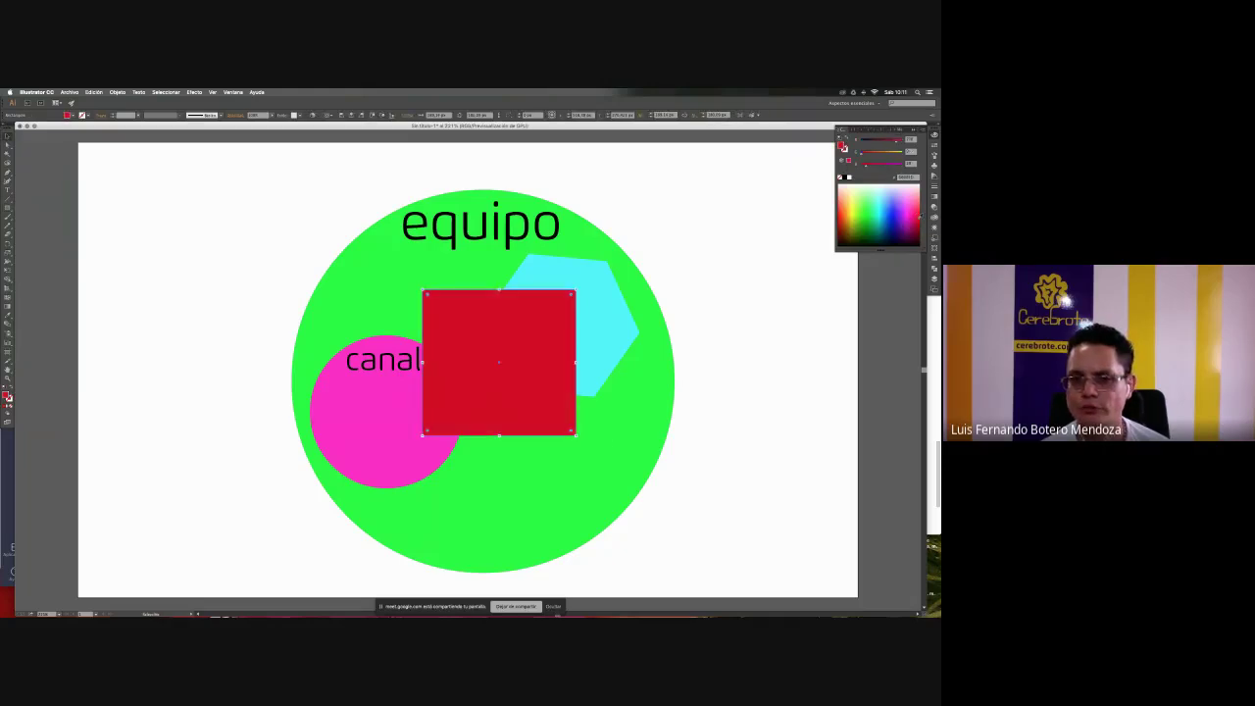
- Recolor the hexagon behind the red square a dark reddish brown
left_click_drag(638, 335, 659, 299)
left_click(851, 243)
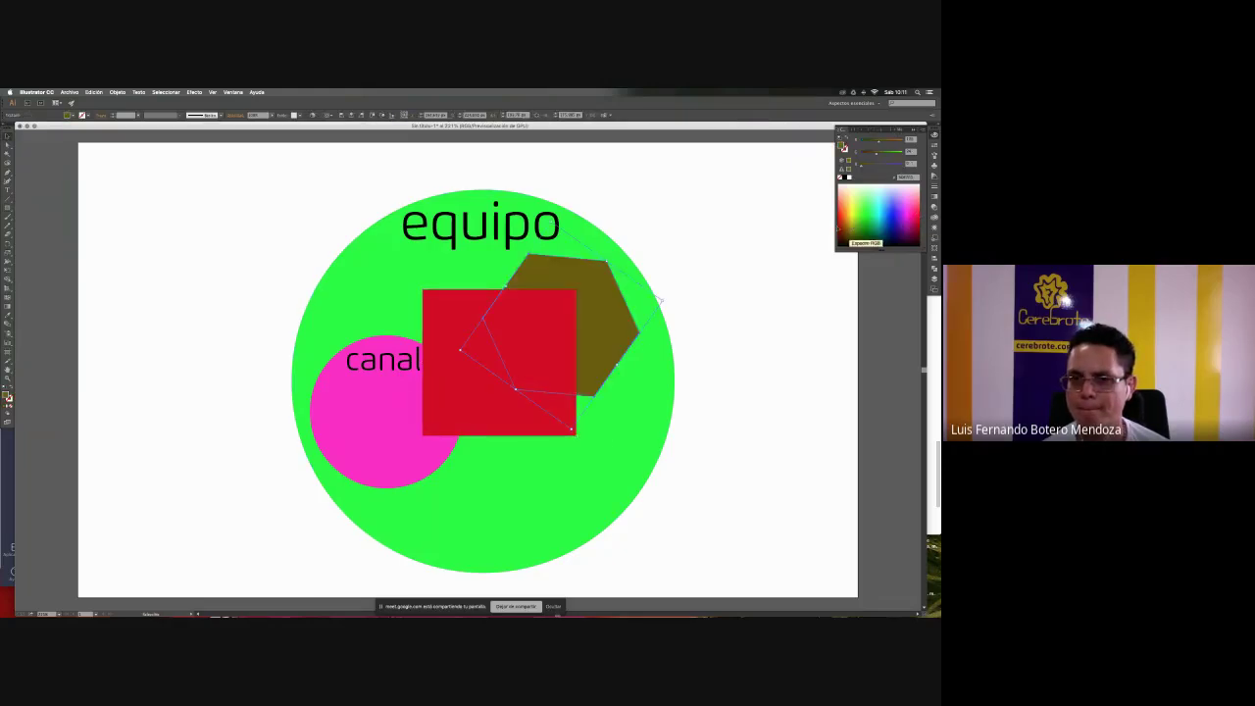
left_click(843, 240)
left_click(774, 328)
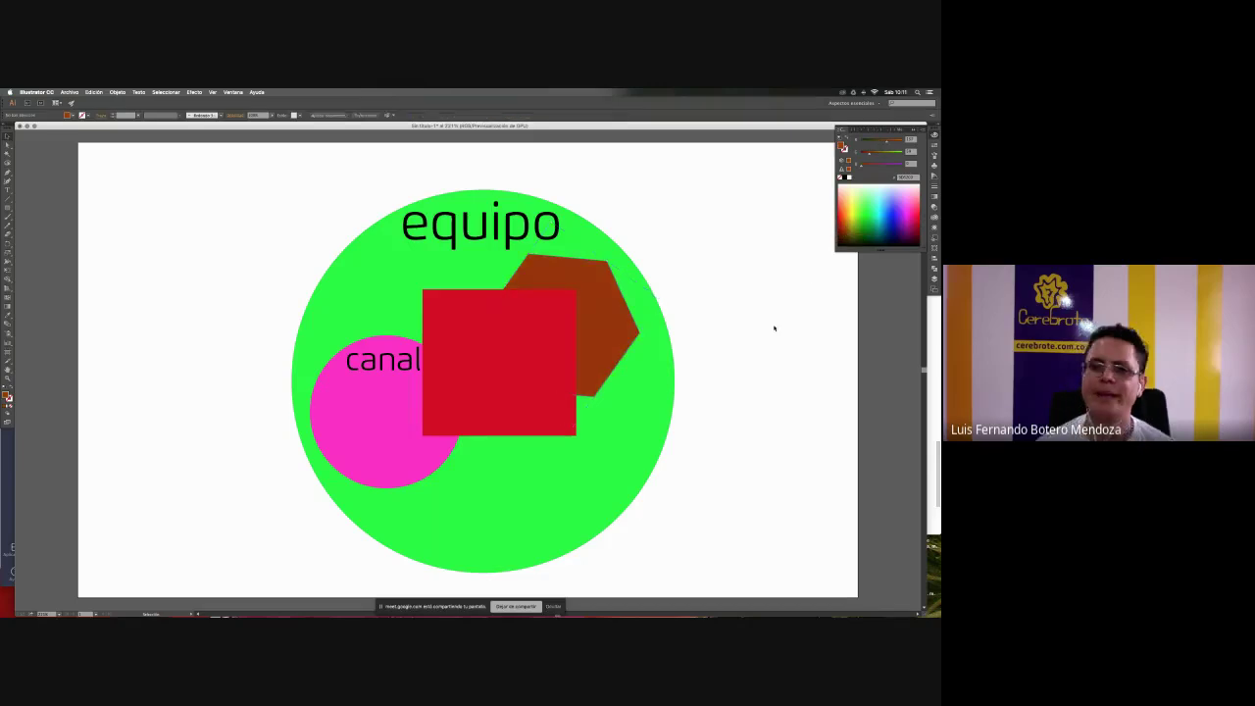
- Duplicate the "canal" label onto the upper part of the red square and bring the copy to the front
left_click_drag(381, 365, 541, 291)
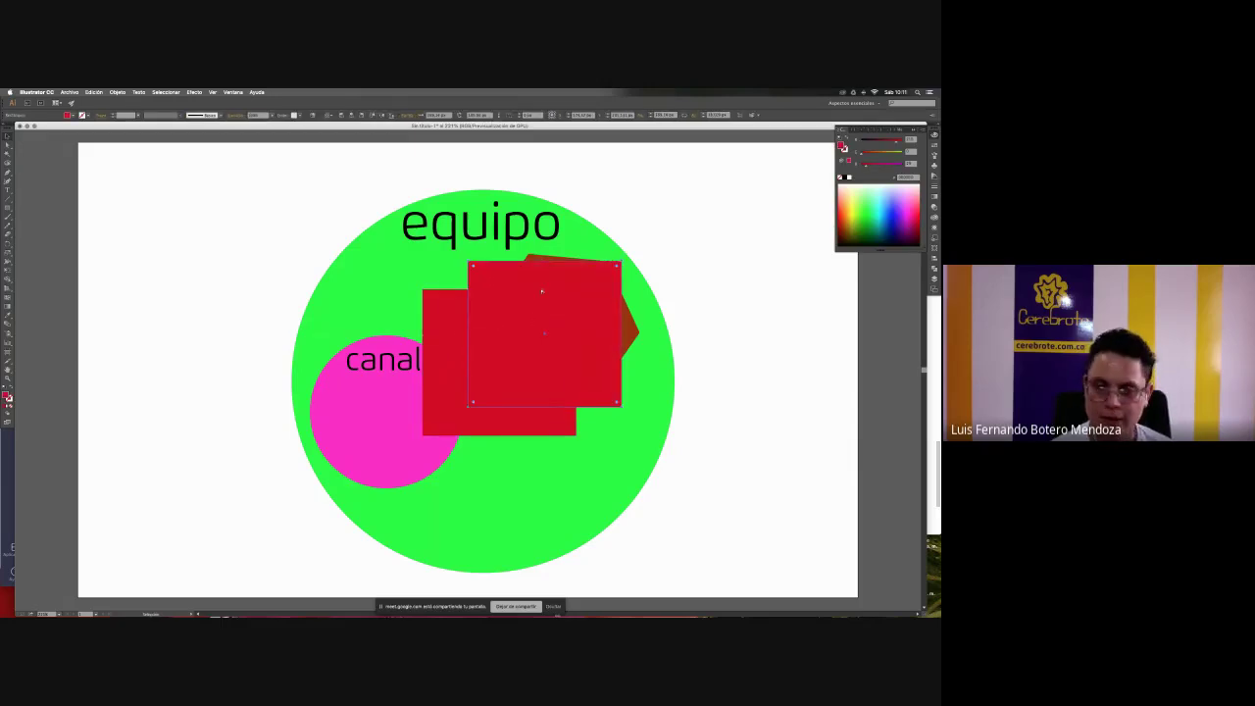
key("super+z")
key("super+y")
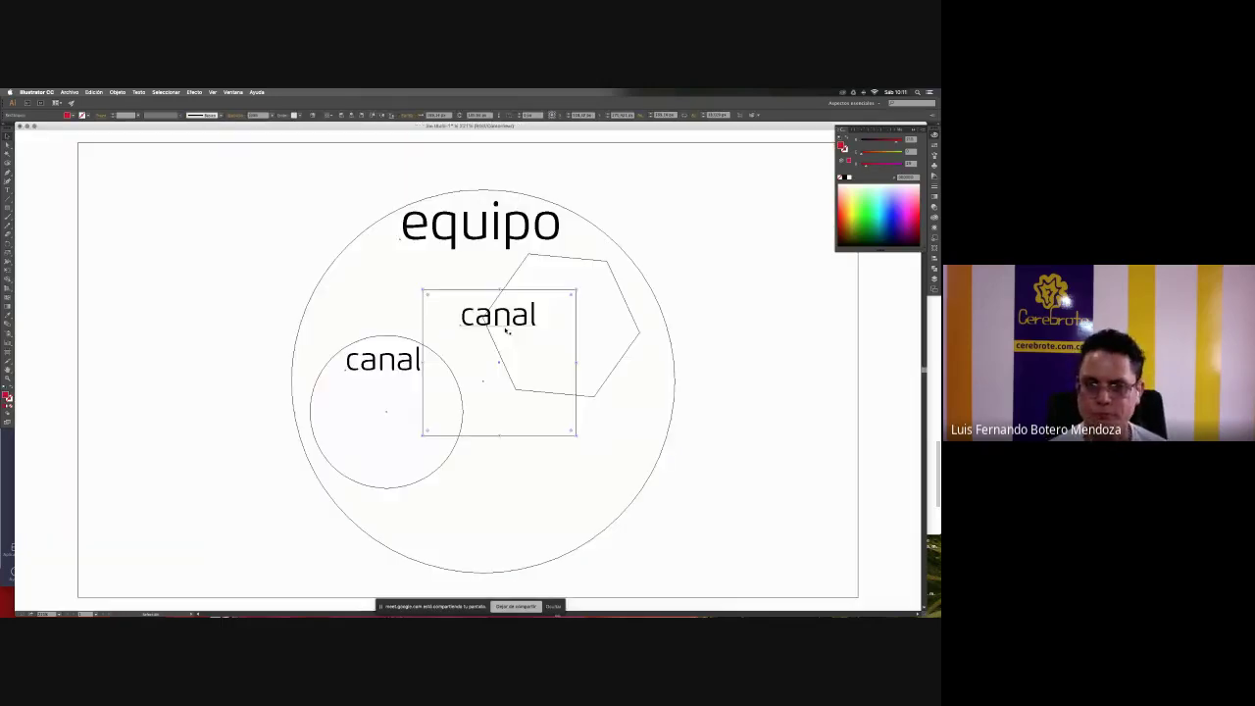
left_click(498, 315)
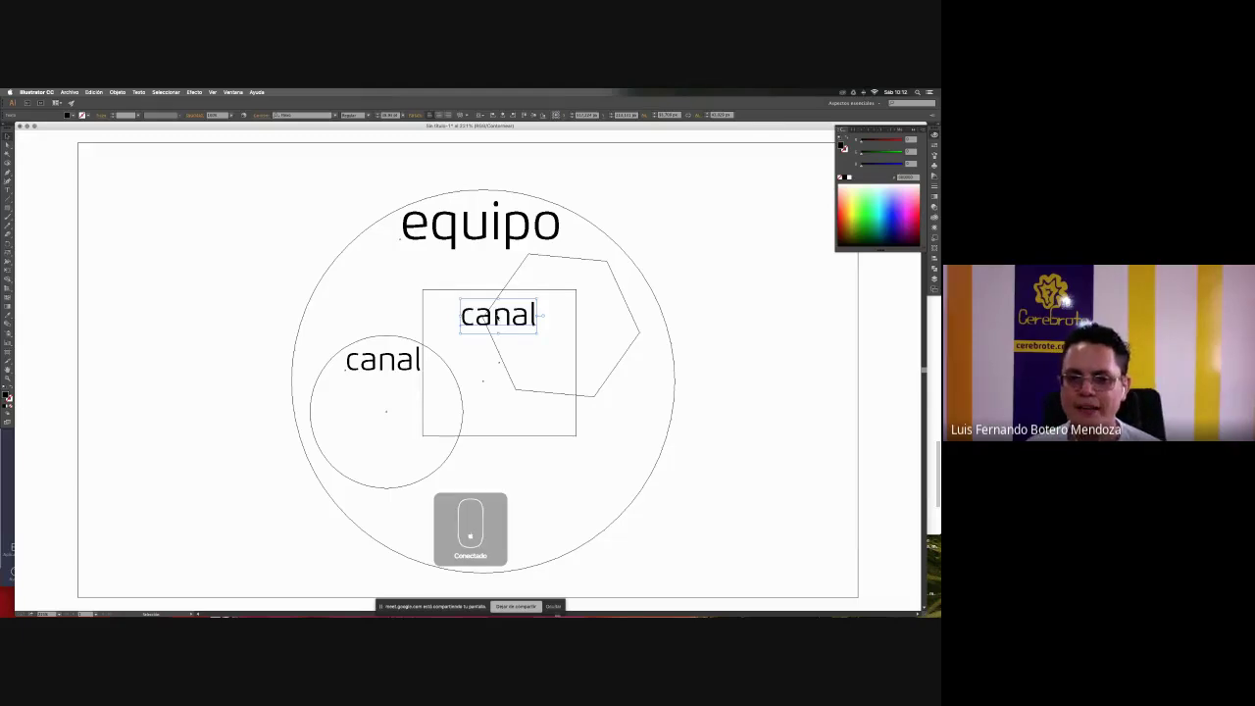
right_click(497, 317)
mouse_move(532, 383)
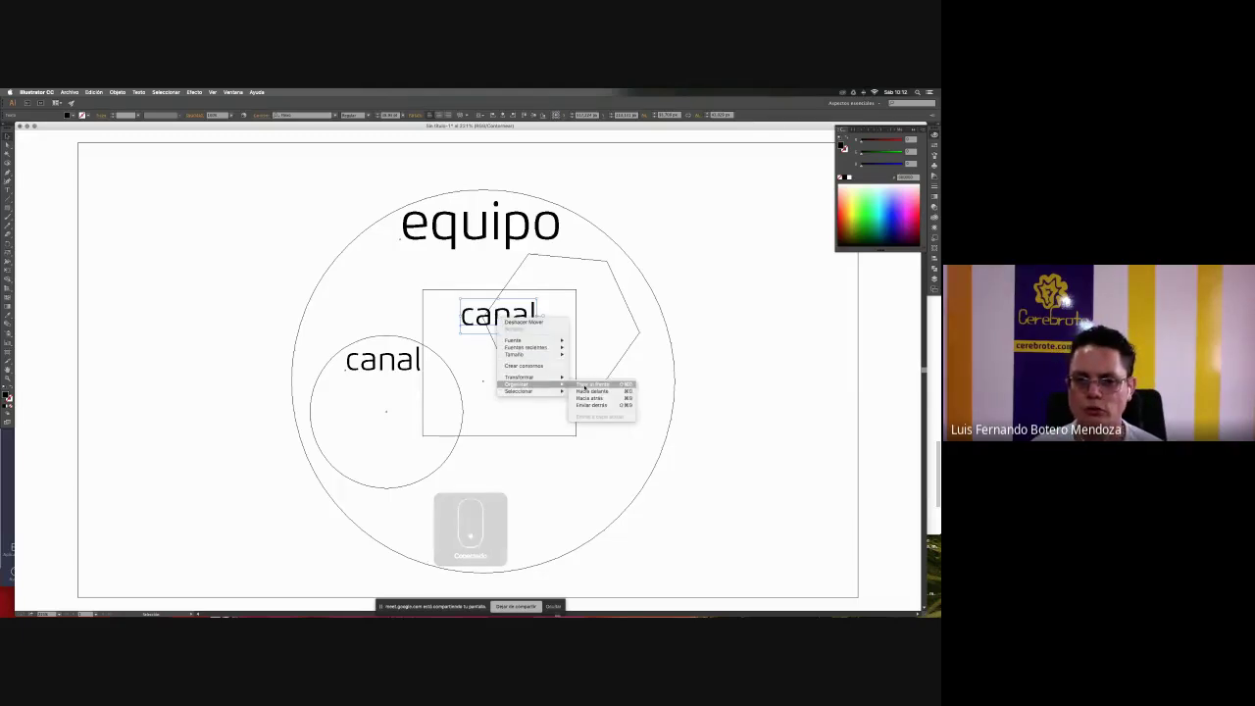
left_click(585, 386)
key("super+y")
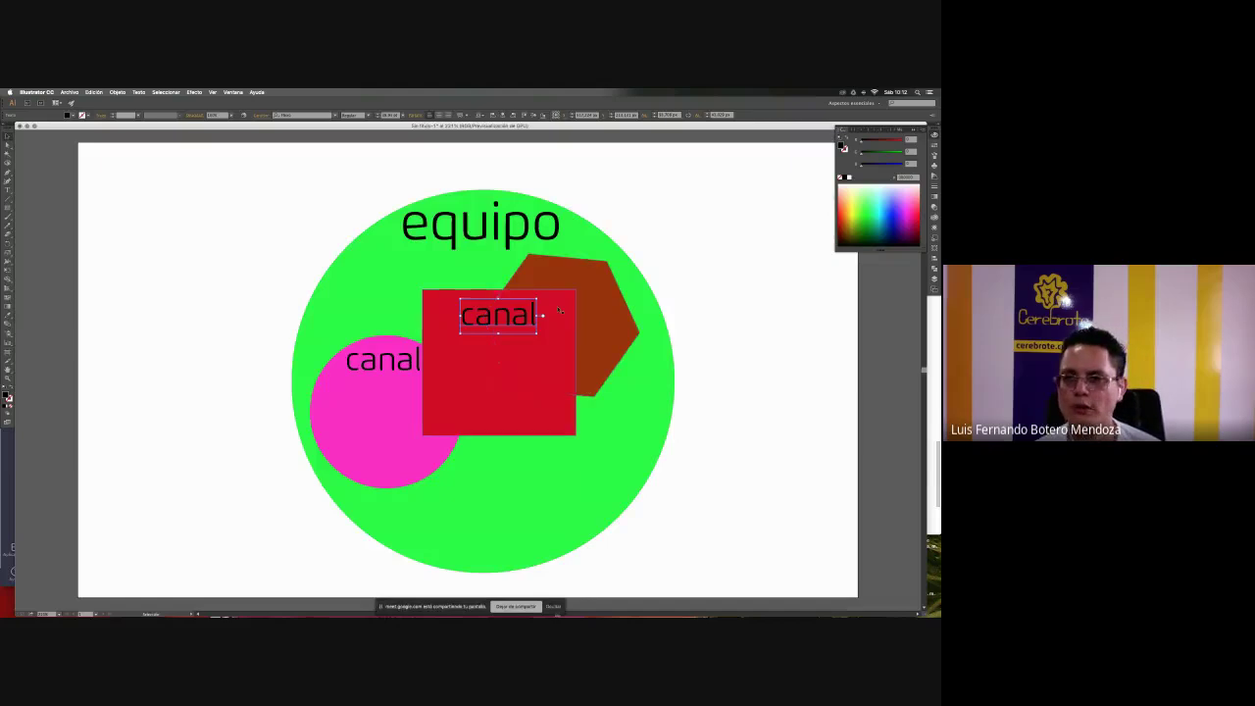
- Color the label on the red square white and duplicate it onto the top of the brown hexagon
left_click(849, 178)
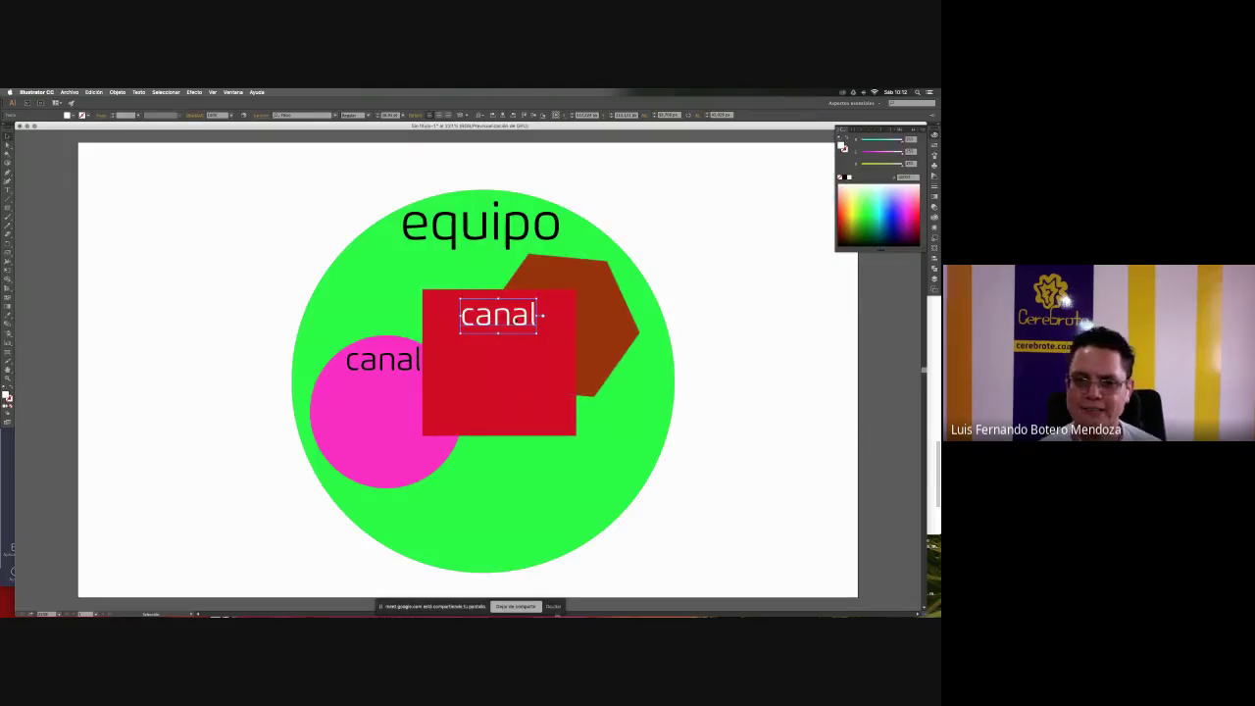
left_click_drag(514, 320, 575, 279)
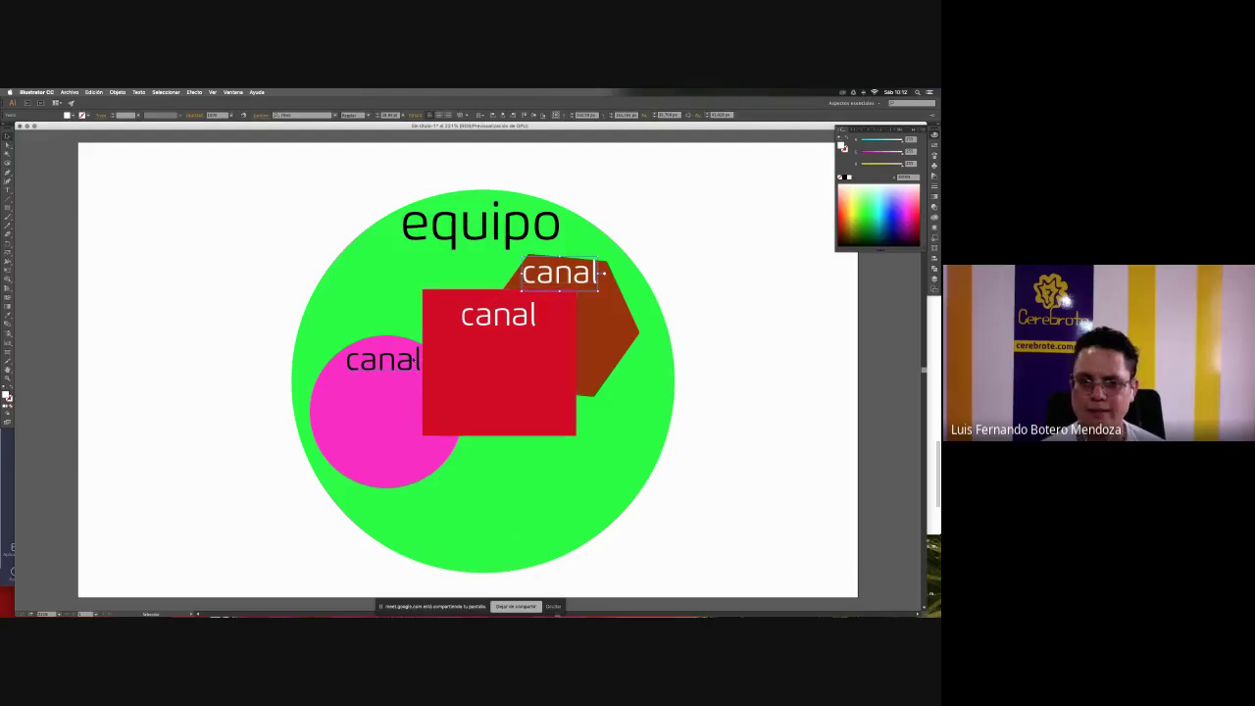
- Change the magenta circle's label to "canal1" and bring it in front of the red square
double_click(419, 360)
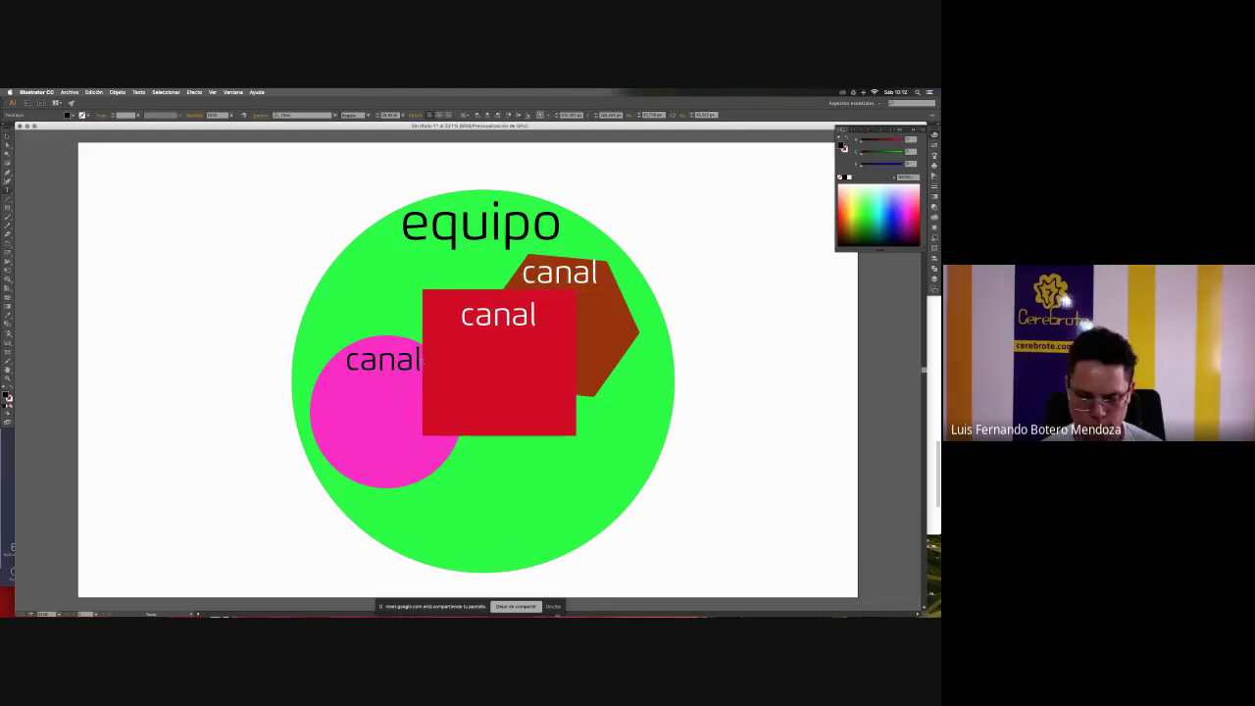
left_click(8, 135)
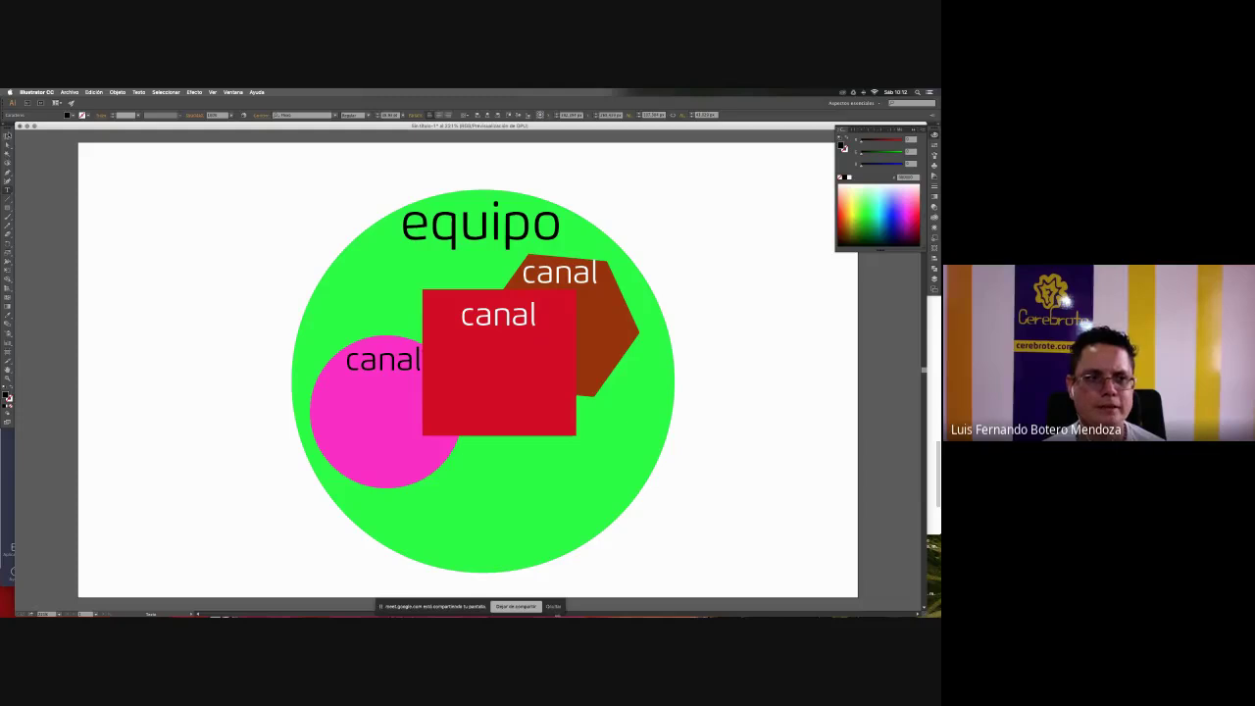
right_click(346, 363)
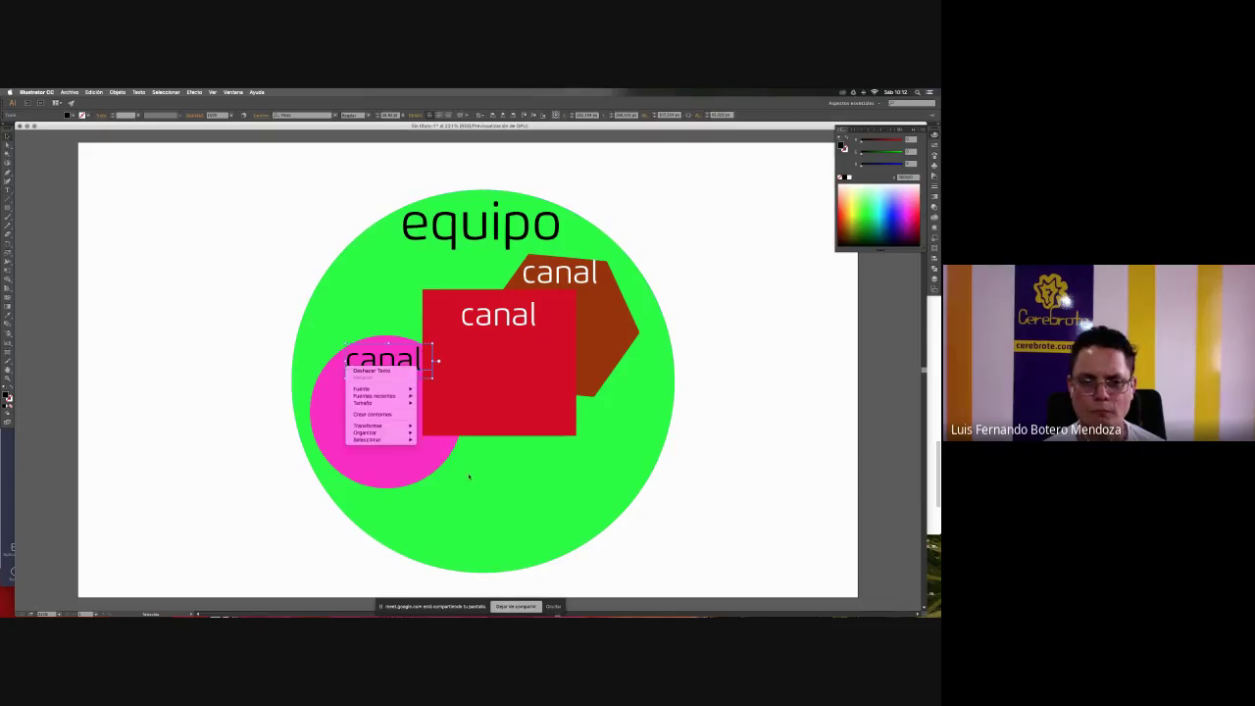
mouse_move(392, 432)
left_click(451, 434)
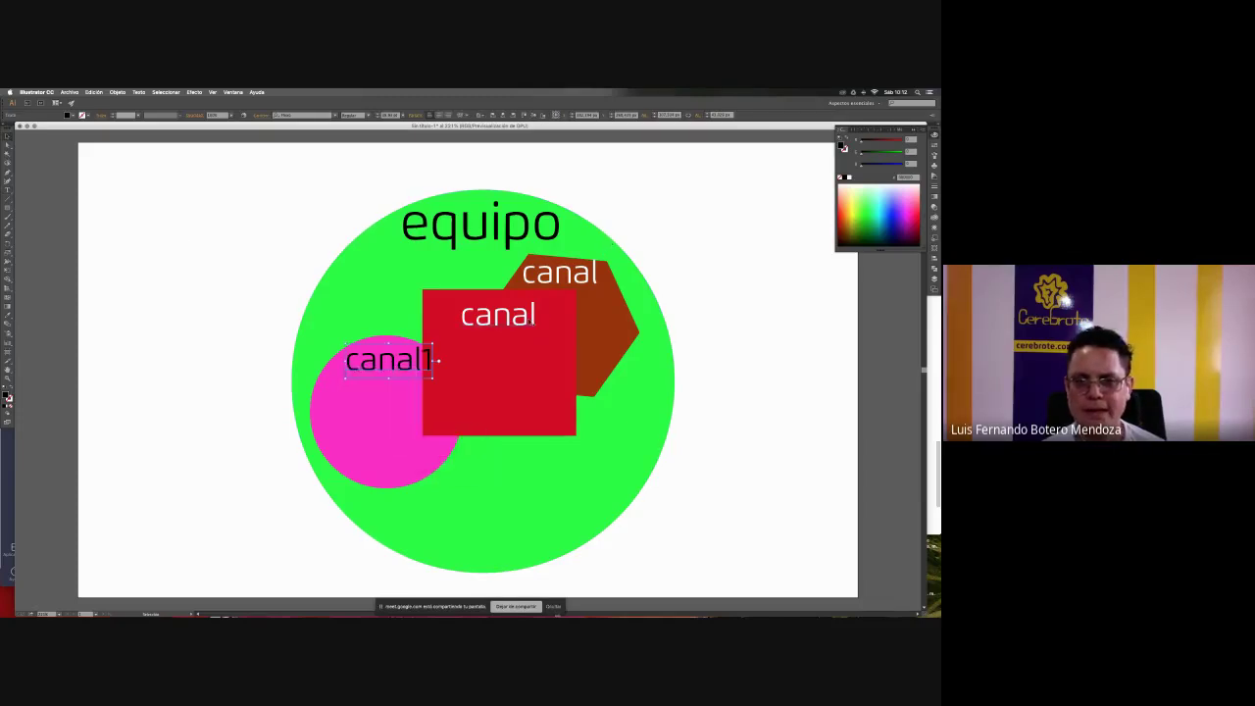
- Change the red square's label to "canal2" and the brown hexagon's label to "canal3"
key("super+shift+a")
type("2")
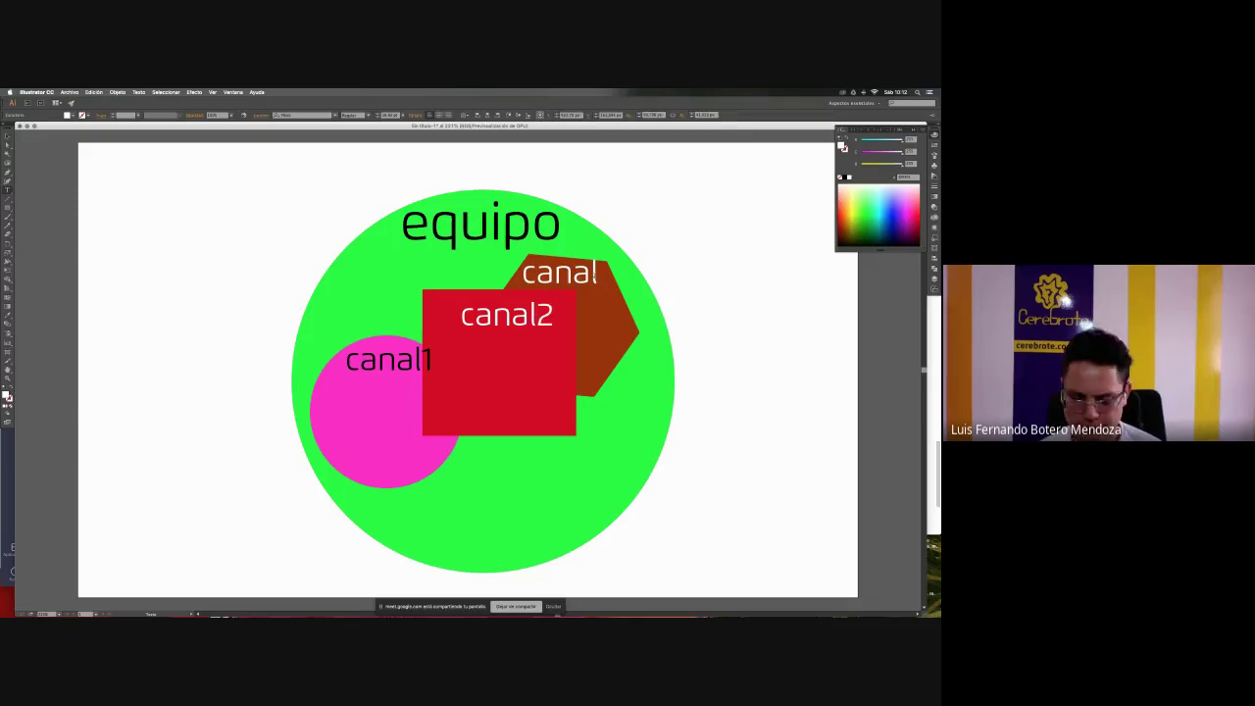
type("3")
key("Escape")
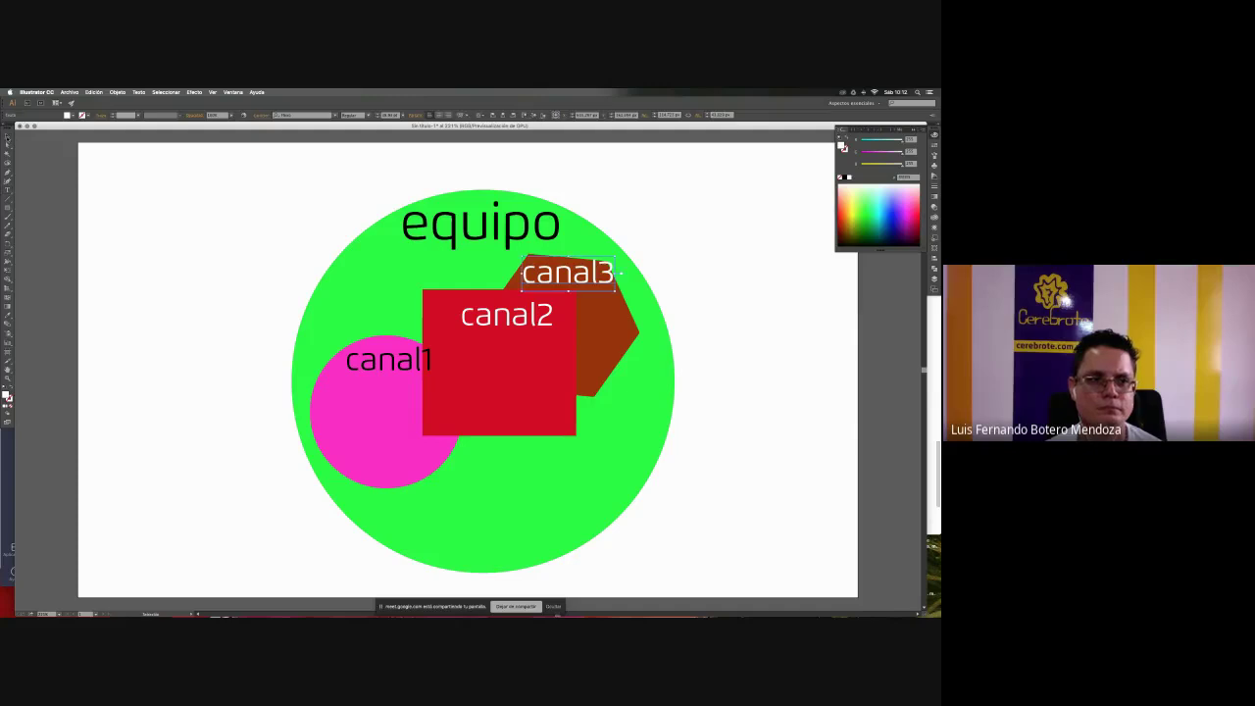
left_click(154, 245)
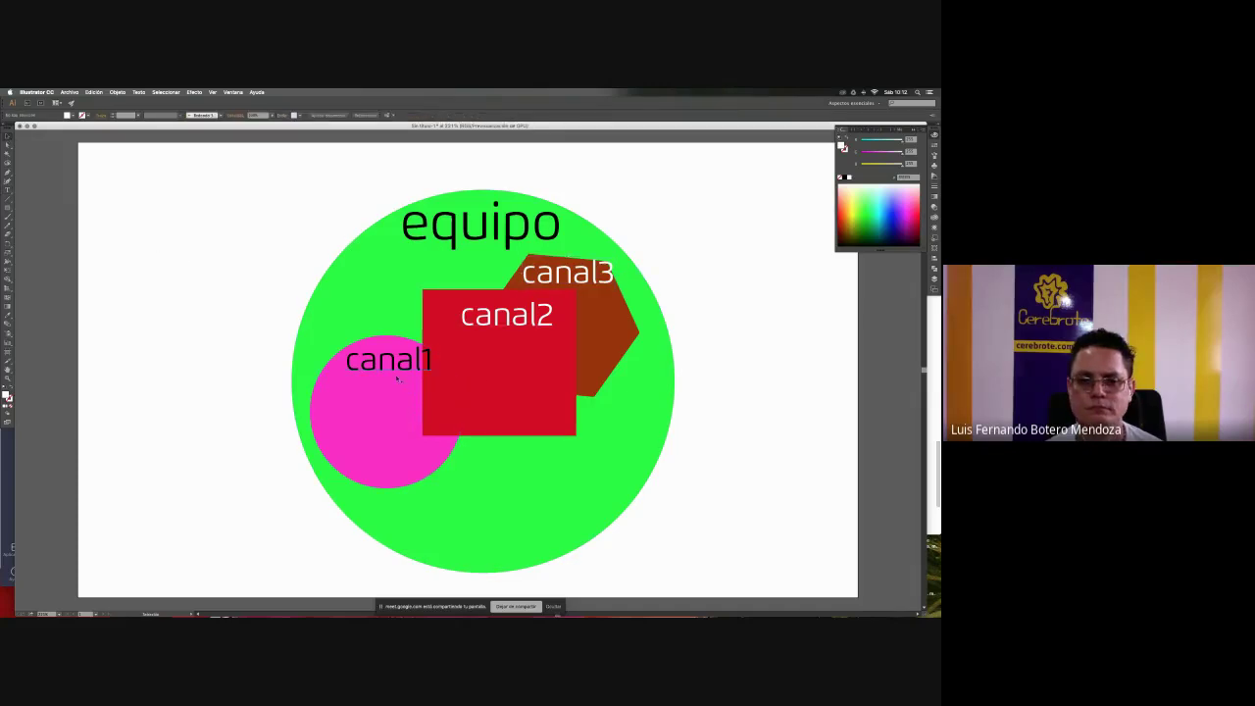
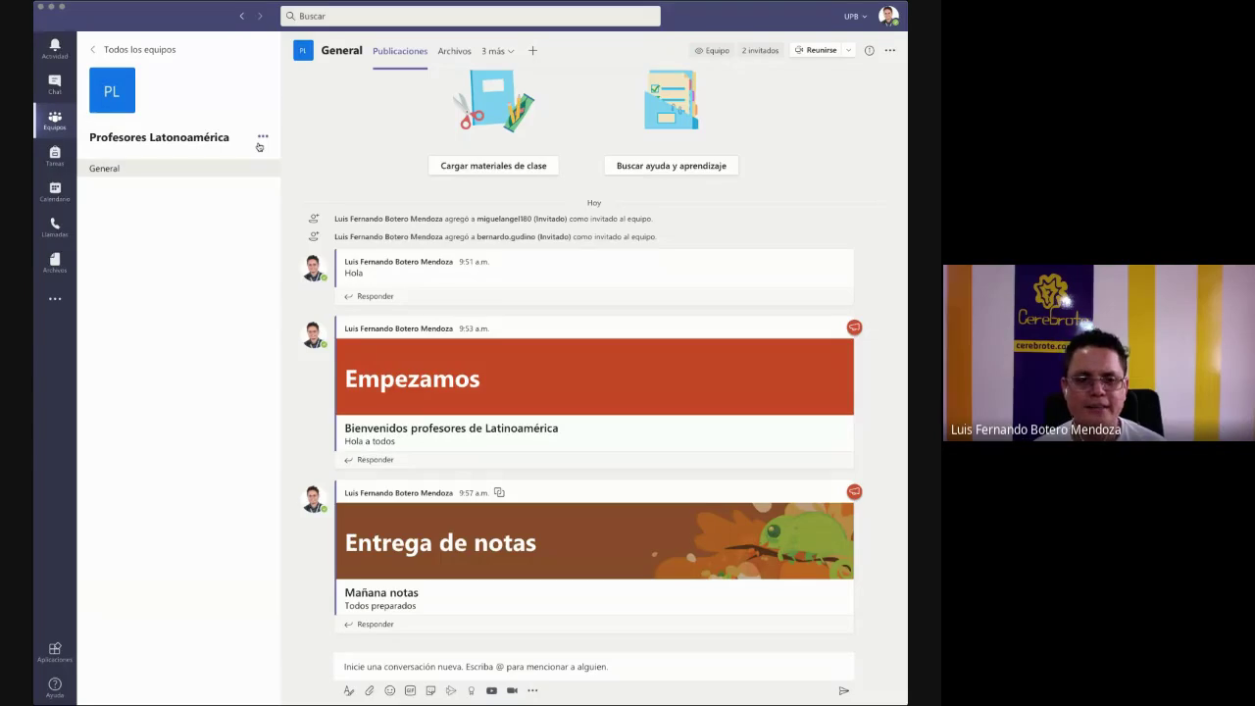
- In Microsoft Teams, open the management page of the Profesores Latonoamérica team and examine its members and guests
left_click(262, 137)
left_click(294, 161)
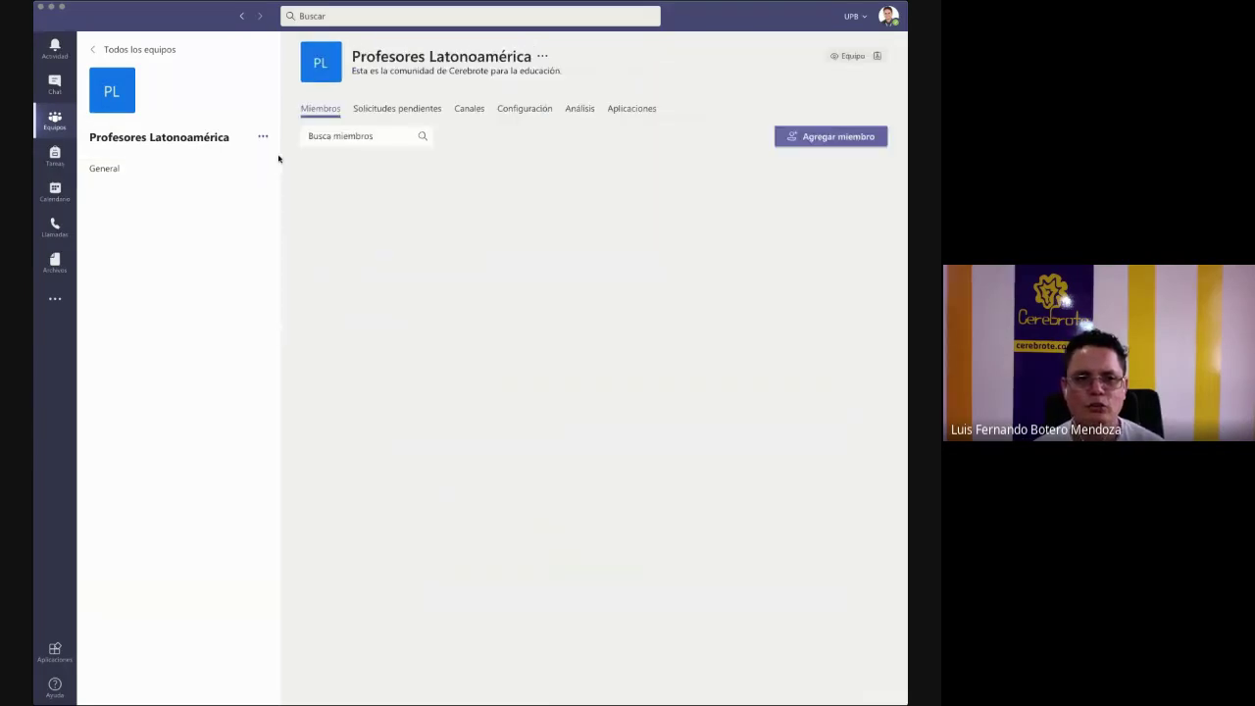
left_click(348, 280)
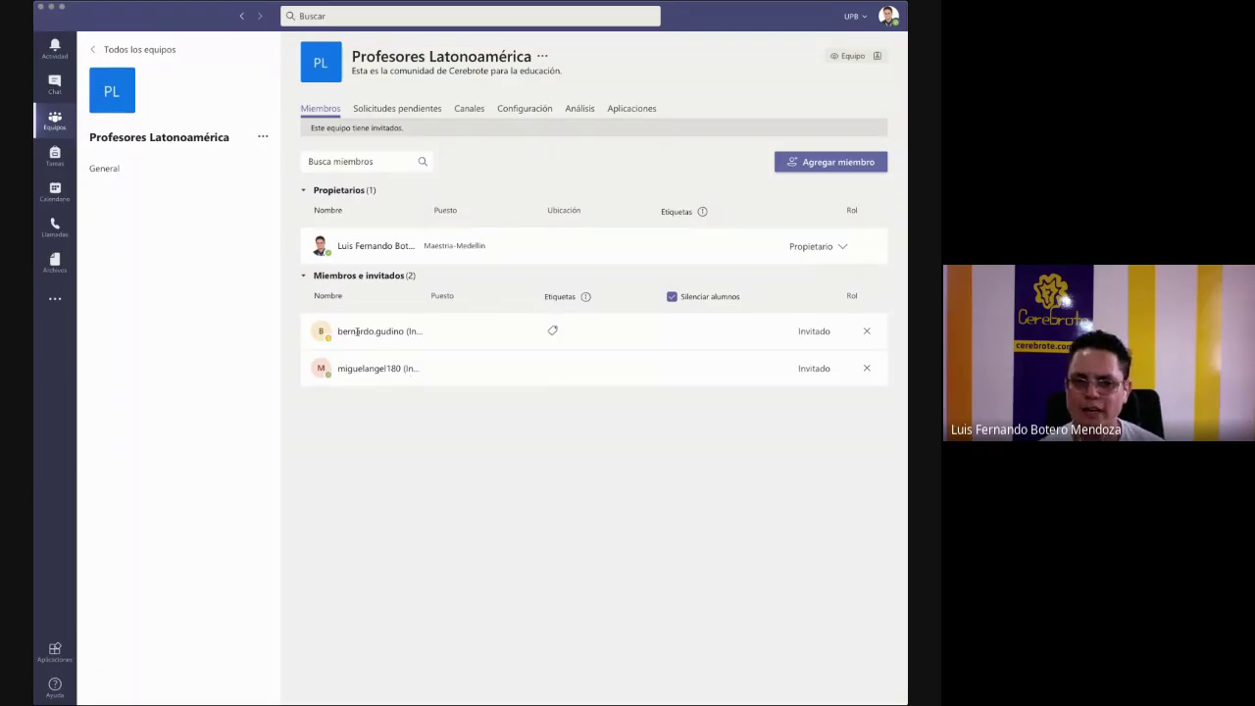
mouse_move(365, 366)
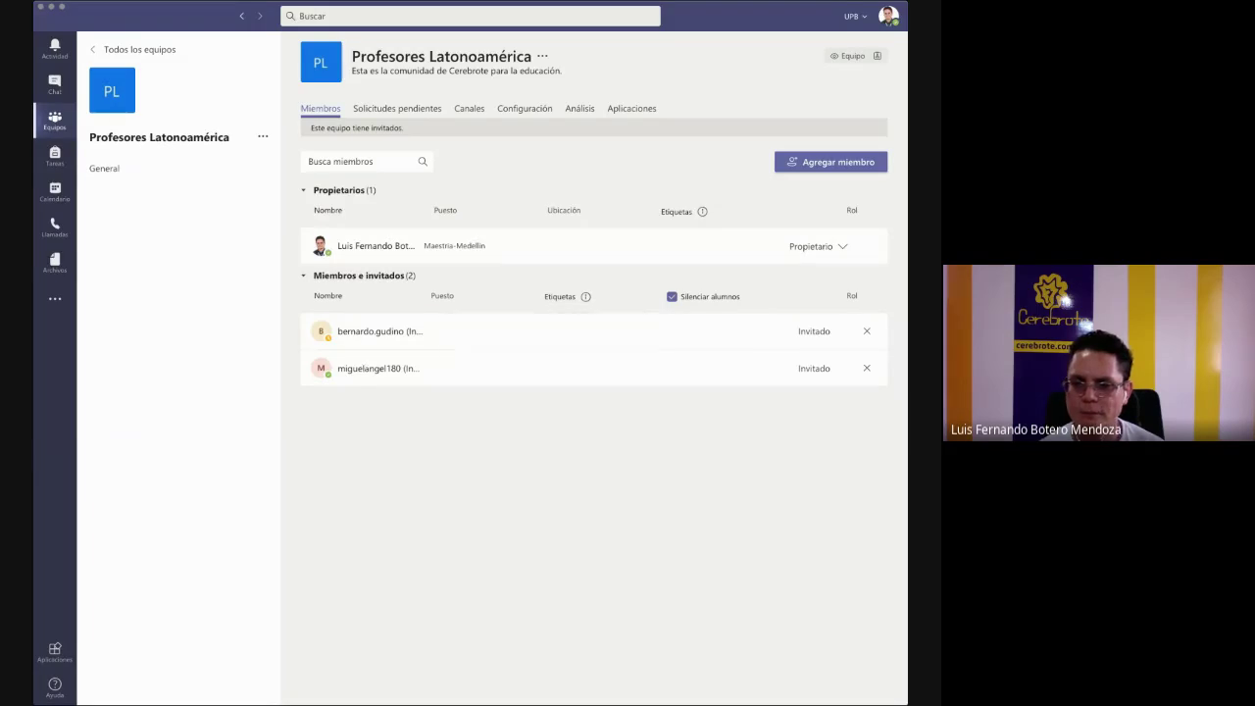
left_click(526, 434)
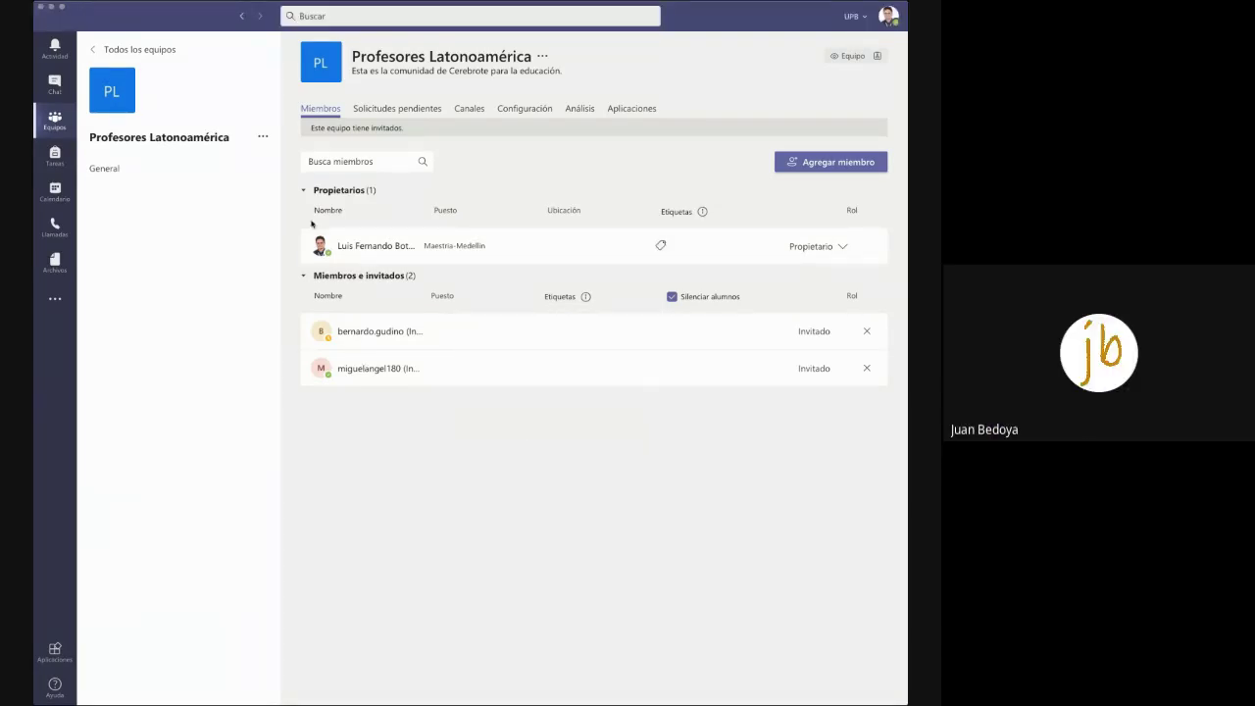
- Return to the General channel, then reopen the team's management page with the members and guests list expanded
left_click(201, 167)
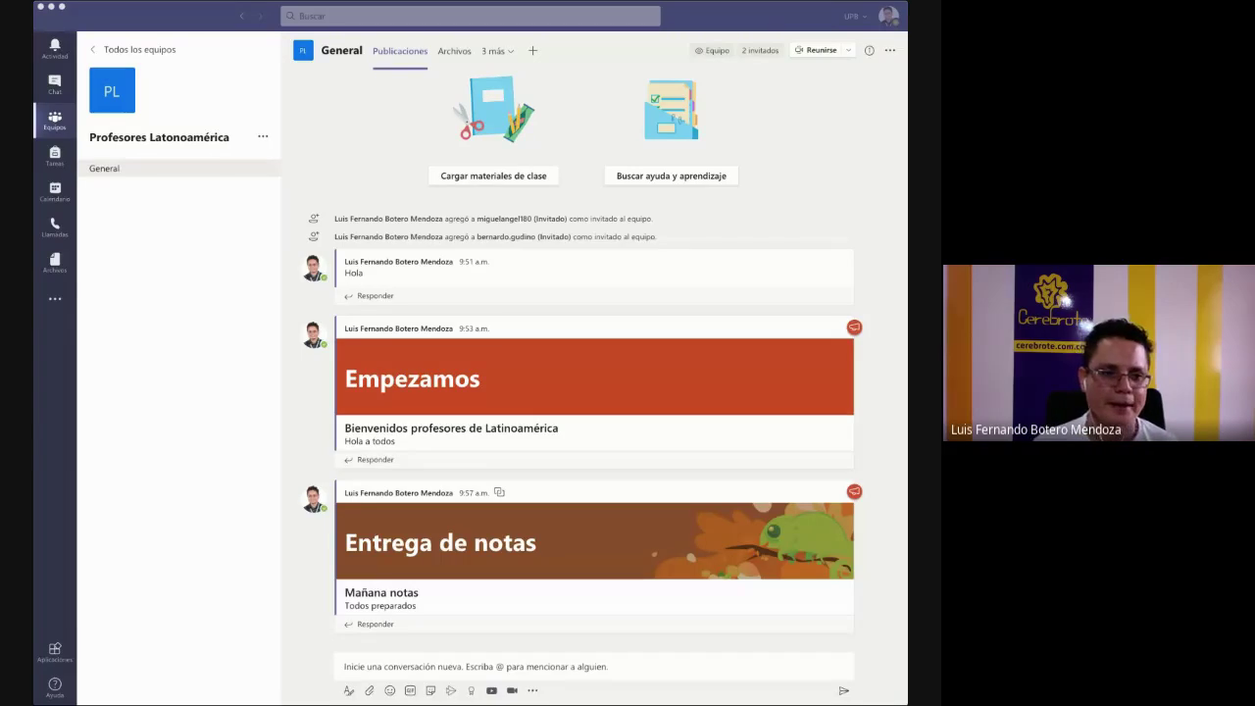
left_click(264, 137)
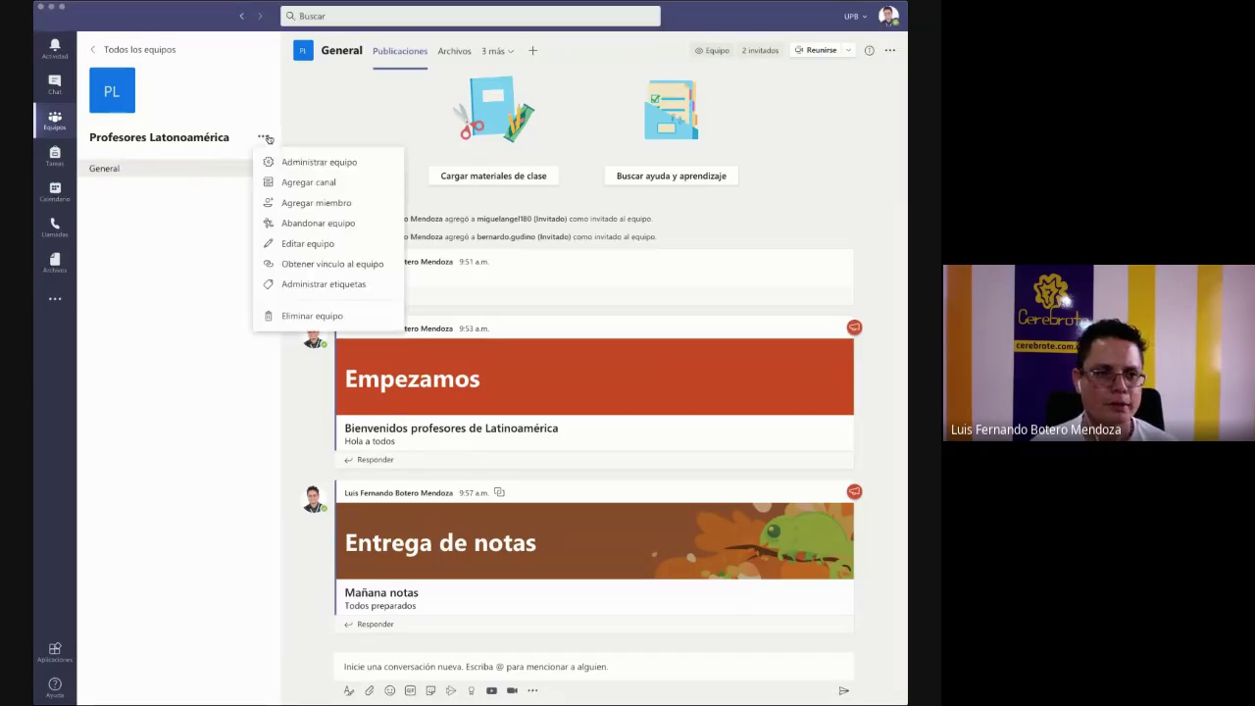
left_click(280, 164)
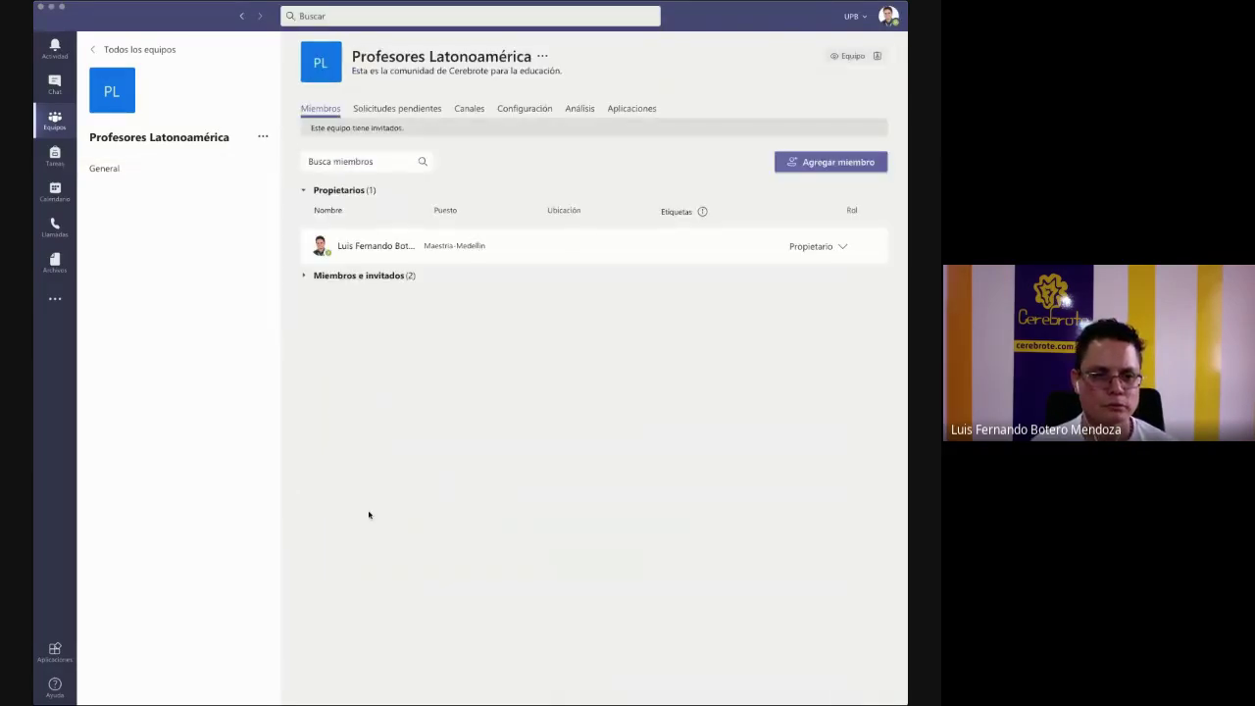
left_click(304, 276)
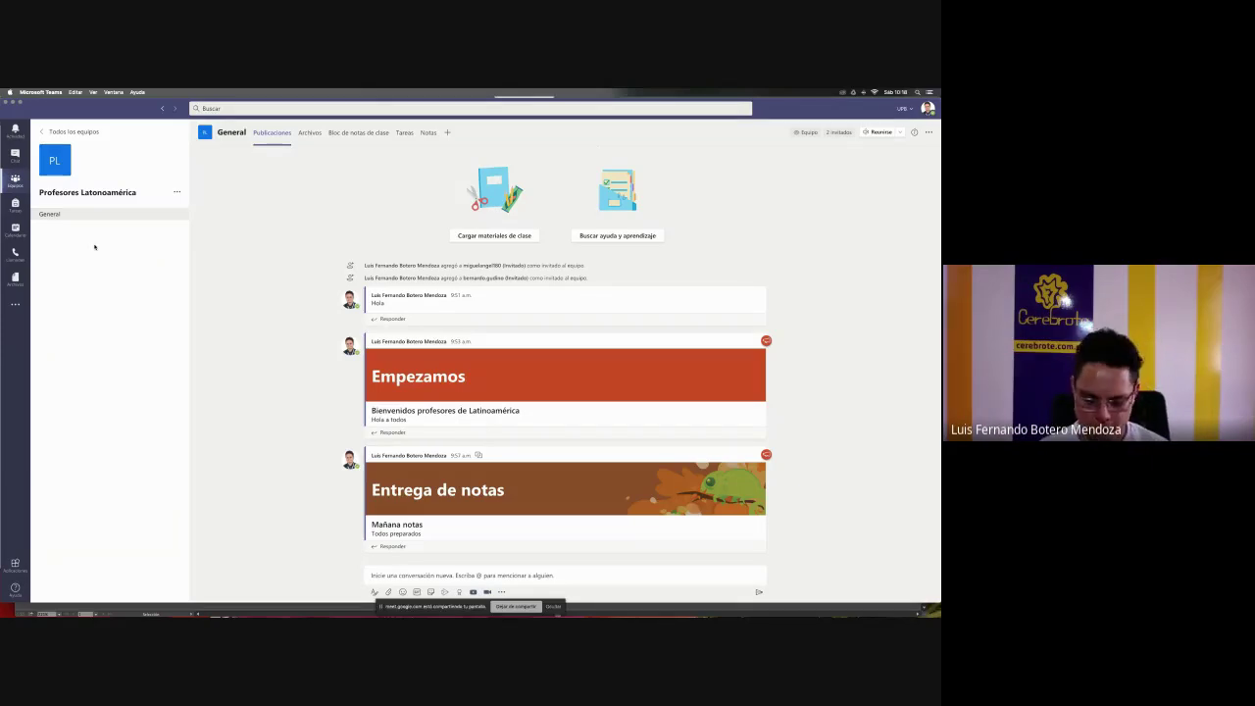
- Open the form for creating a new channel in the Profesores Latonoamérica team
key("super+equal")
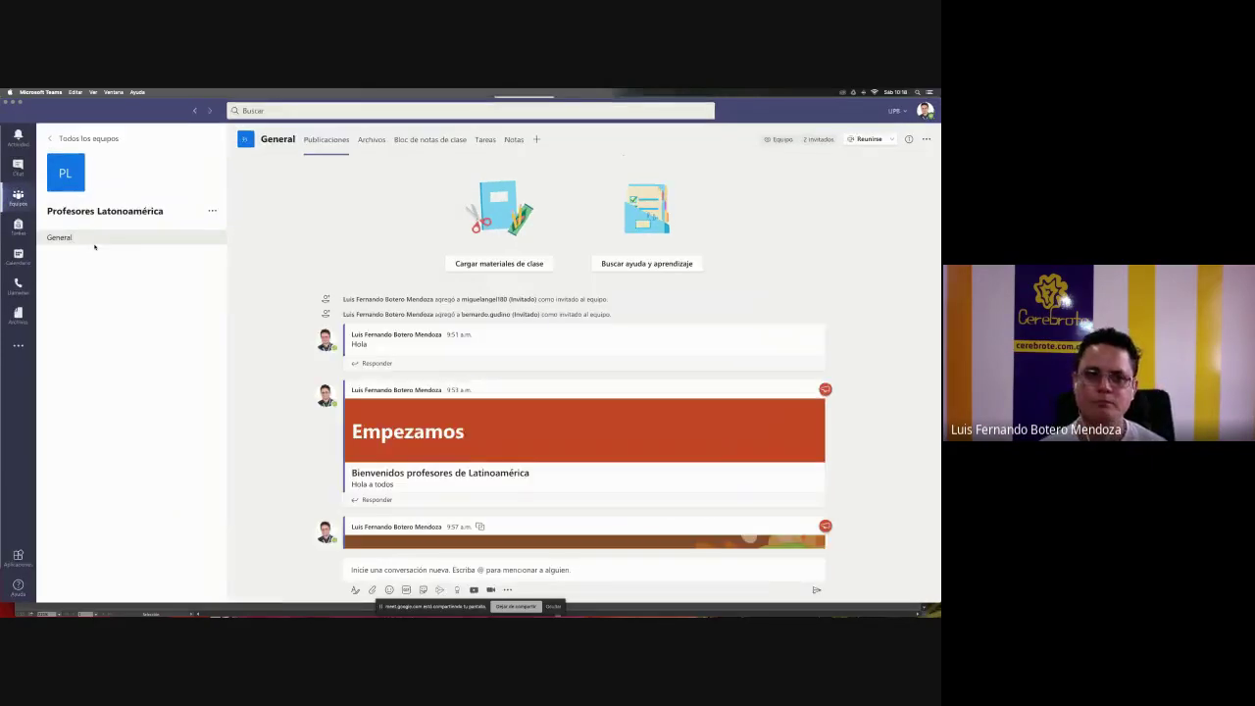
key("super+equal")
key("super+equal")
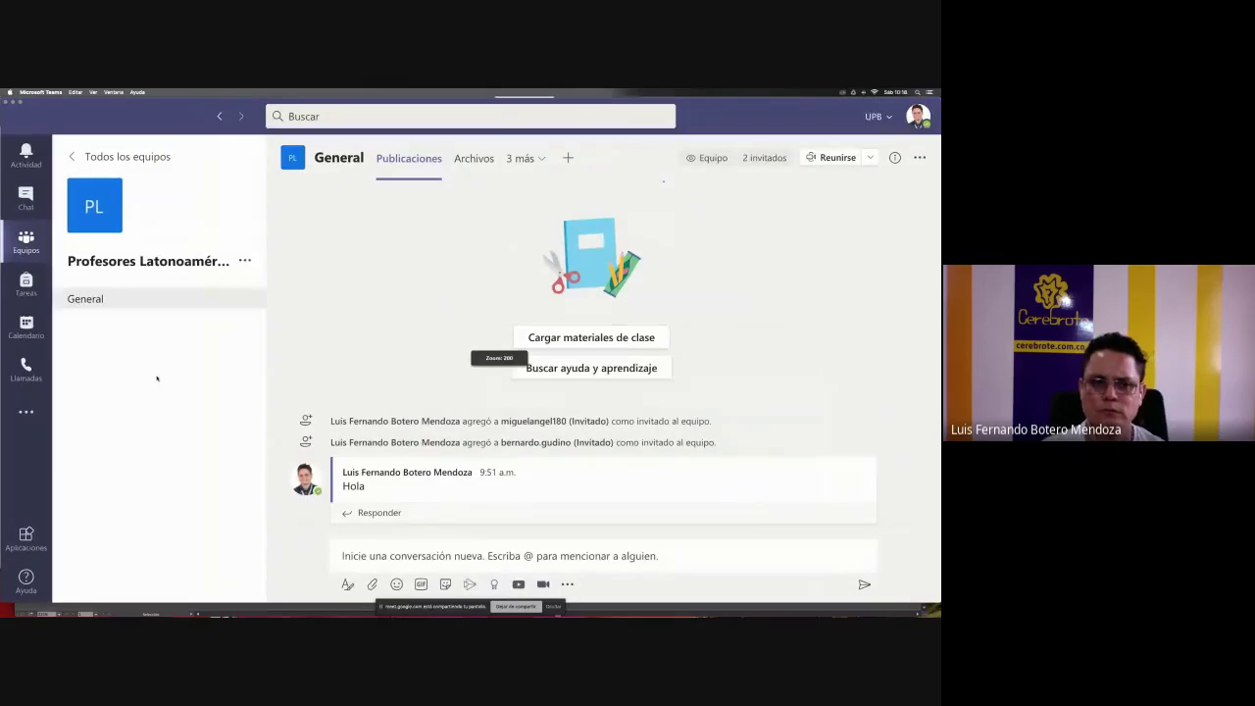
left_click(245, 262)
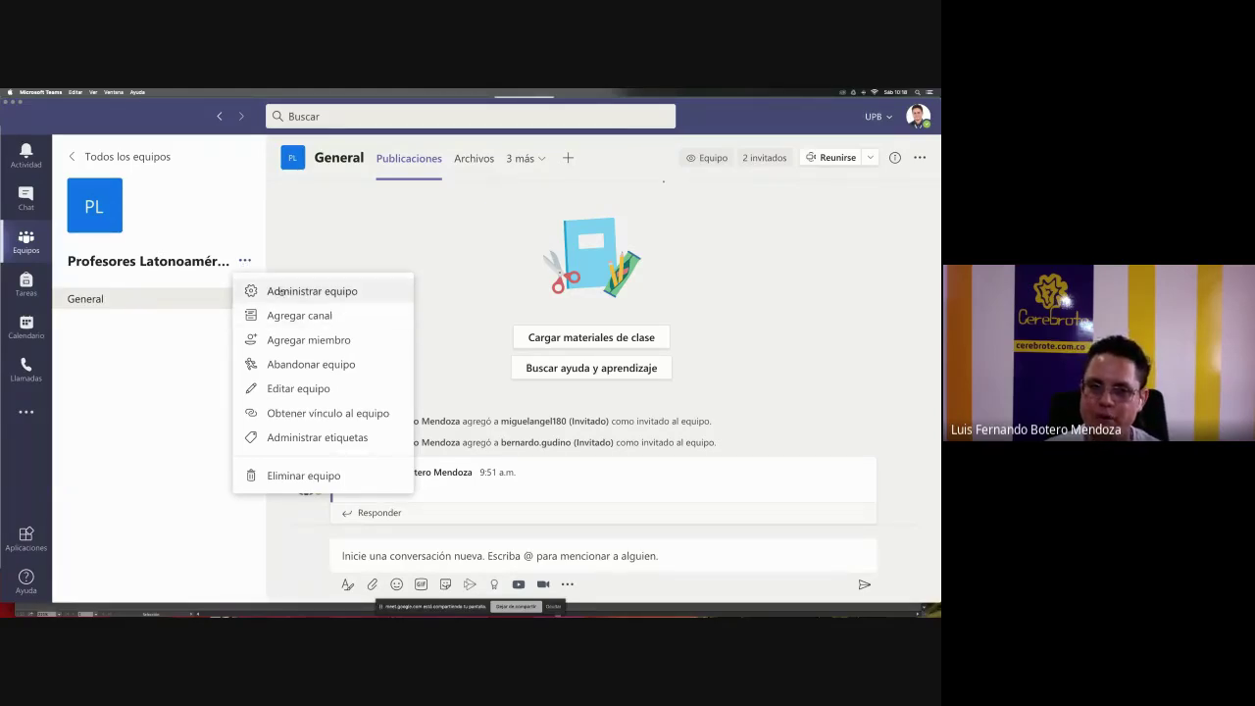
left_click(324, 315)
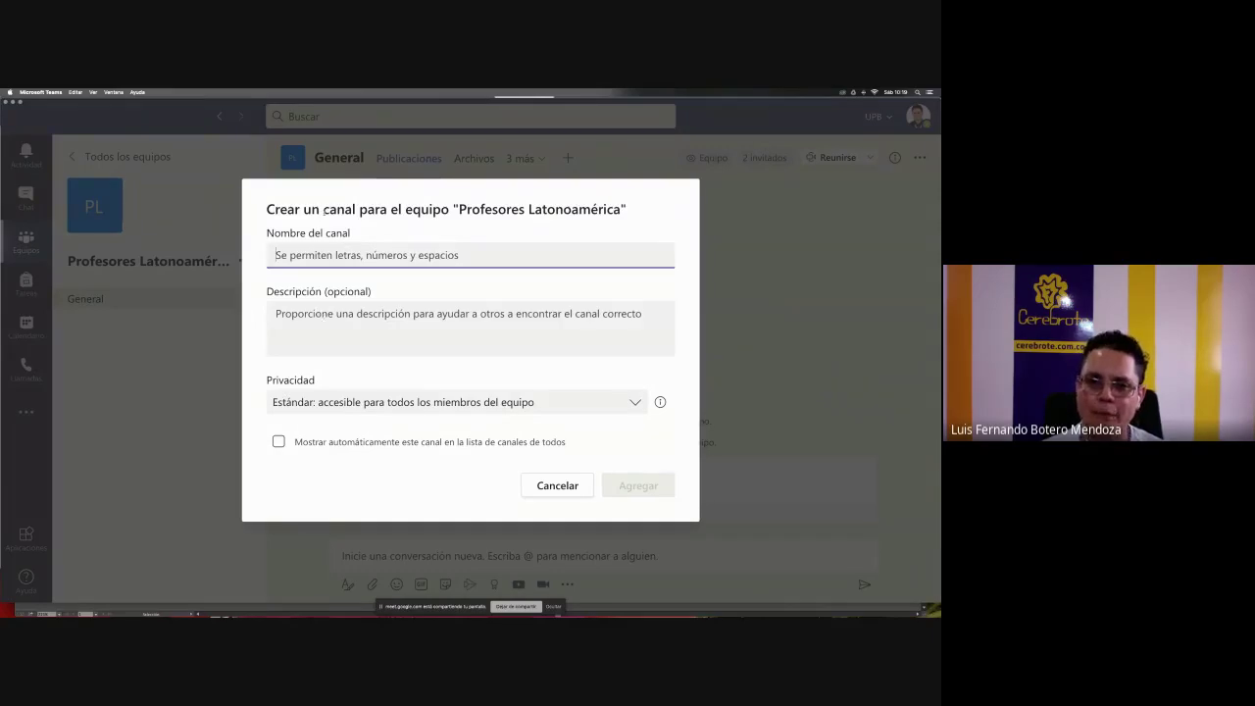
left_click_drag(323, 210, 651, 208)
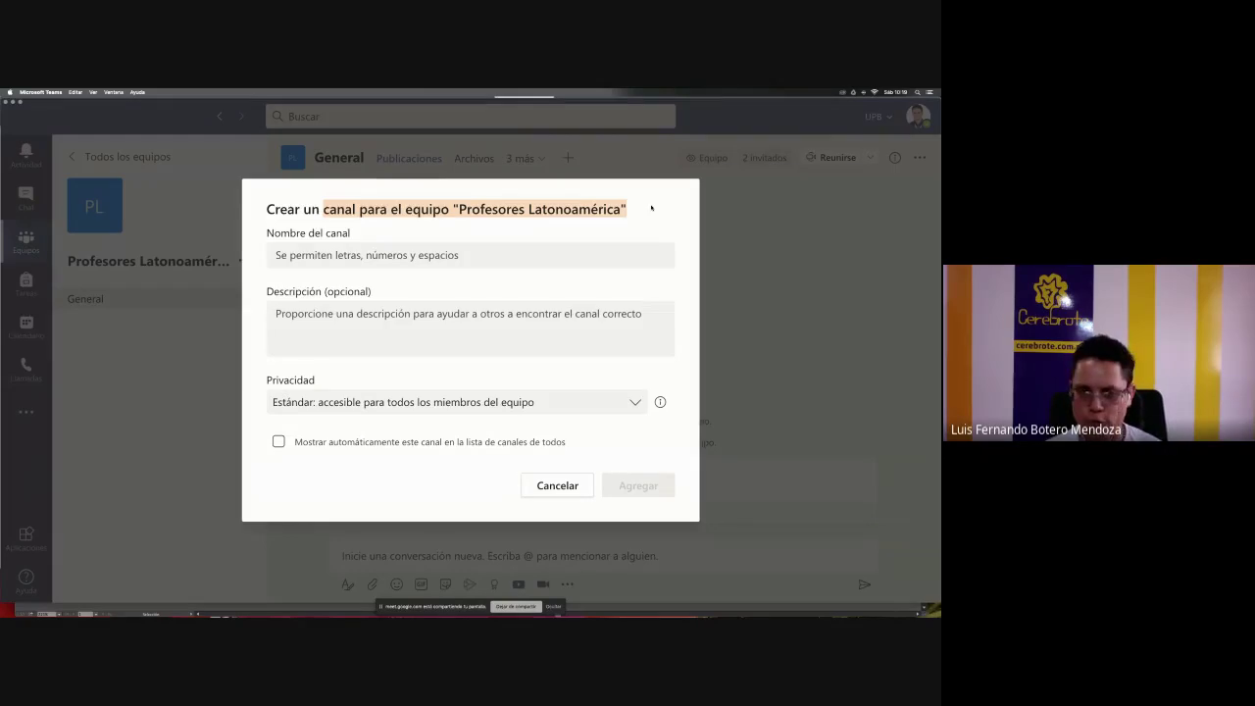
key("super+Tab")
key("super+Tab")
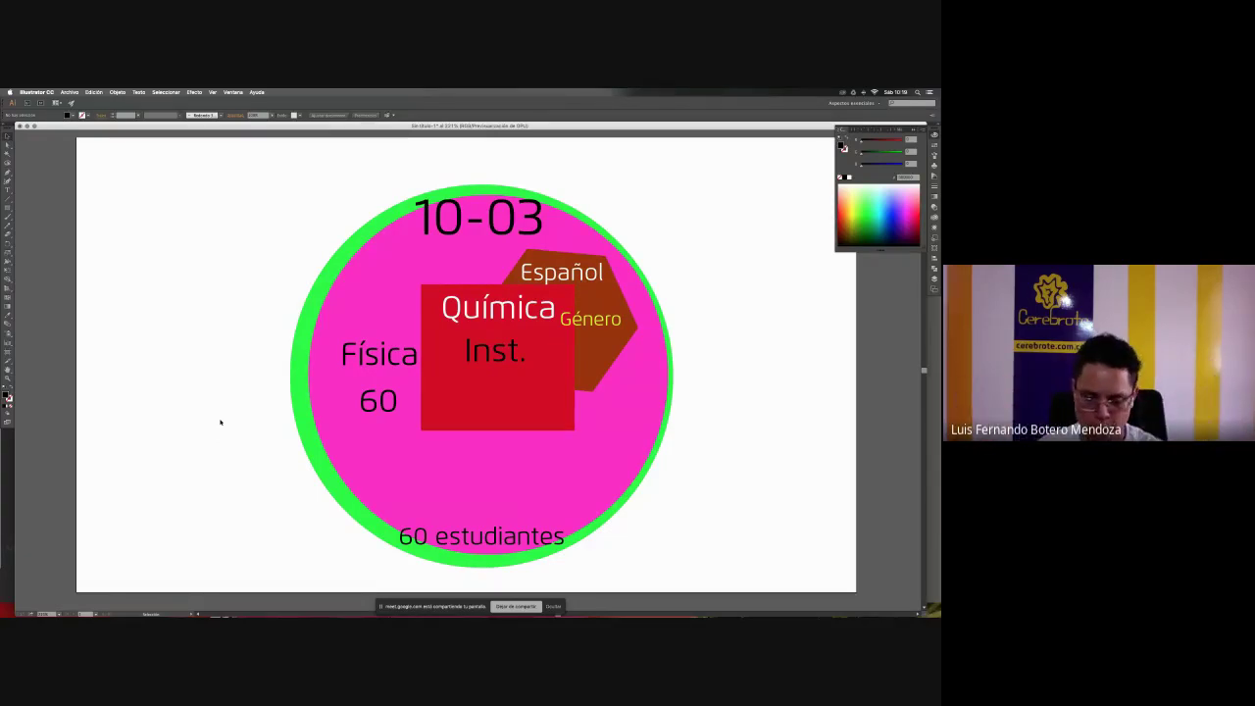
key("super+Tab")
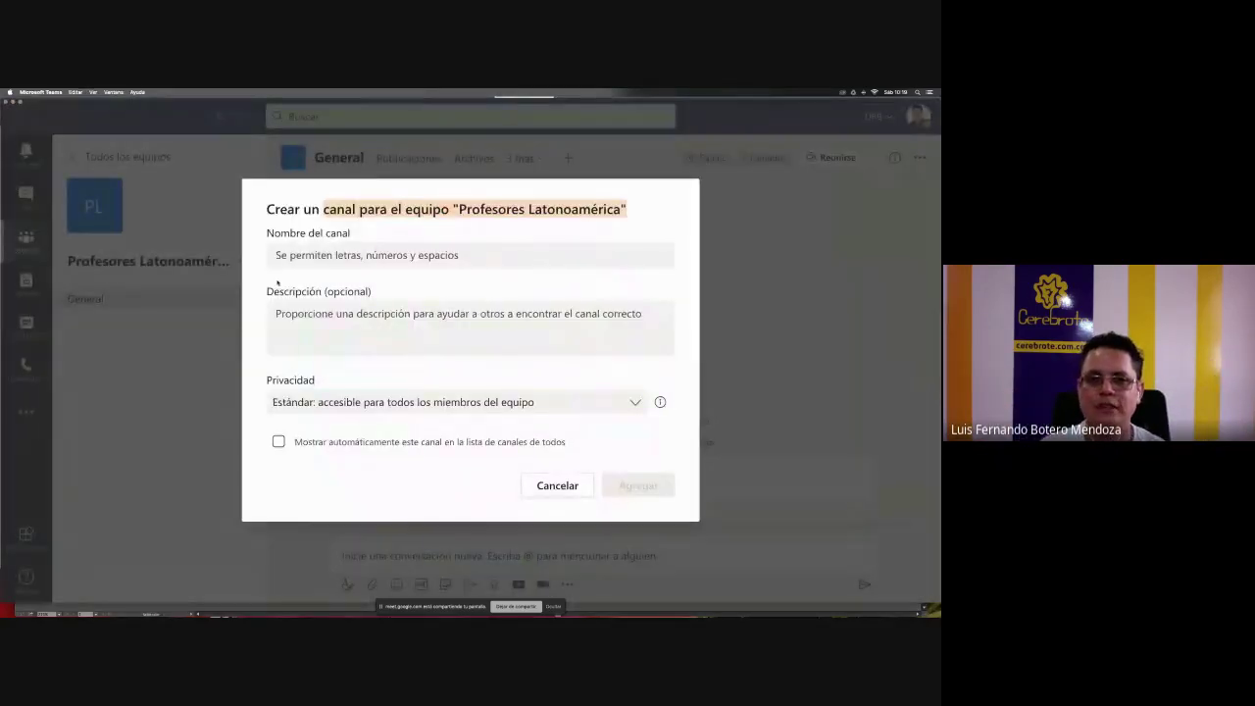
- Name the new channel "México" and describe it as "Estos son los compañeros para un café en México"
left_click(289, 257)
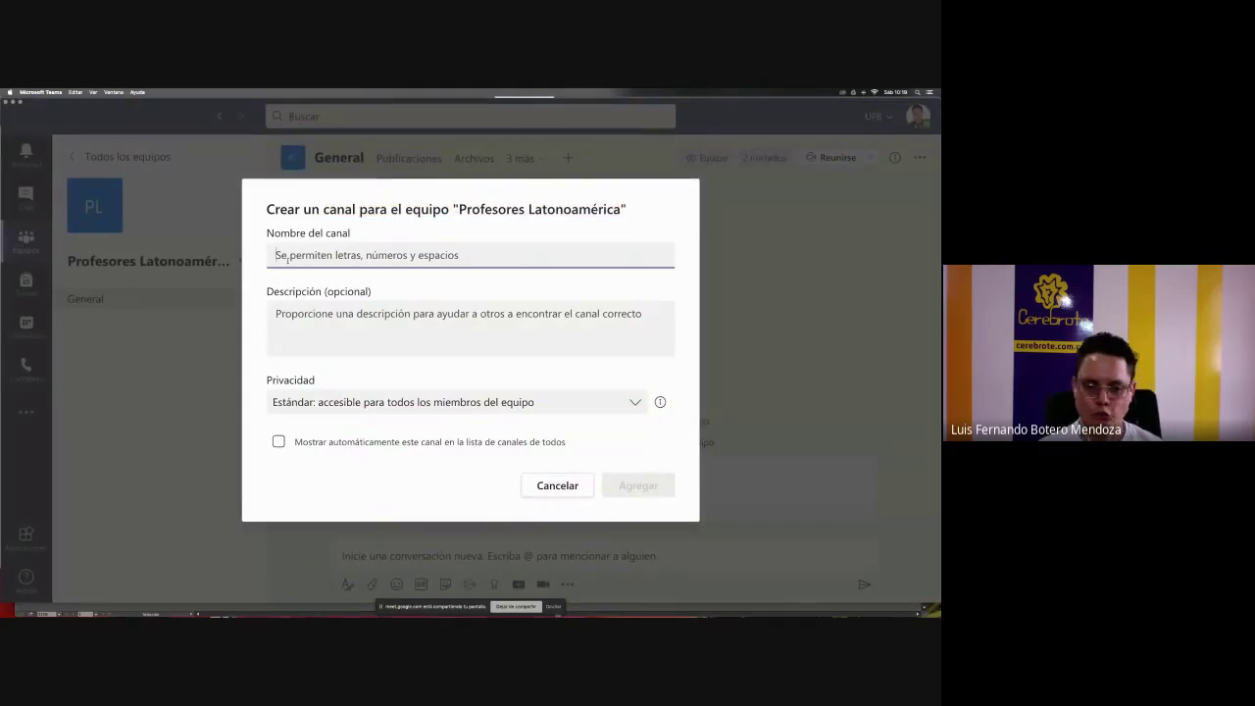
type("Mé")
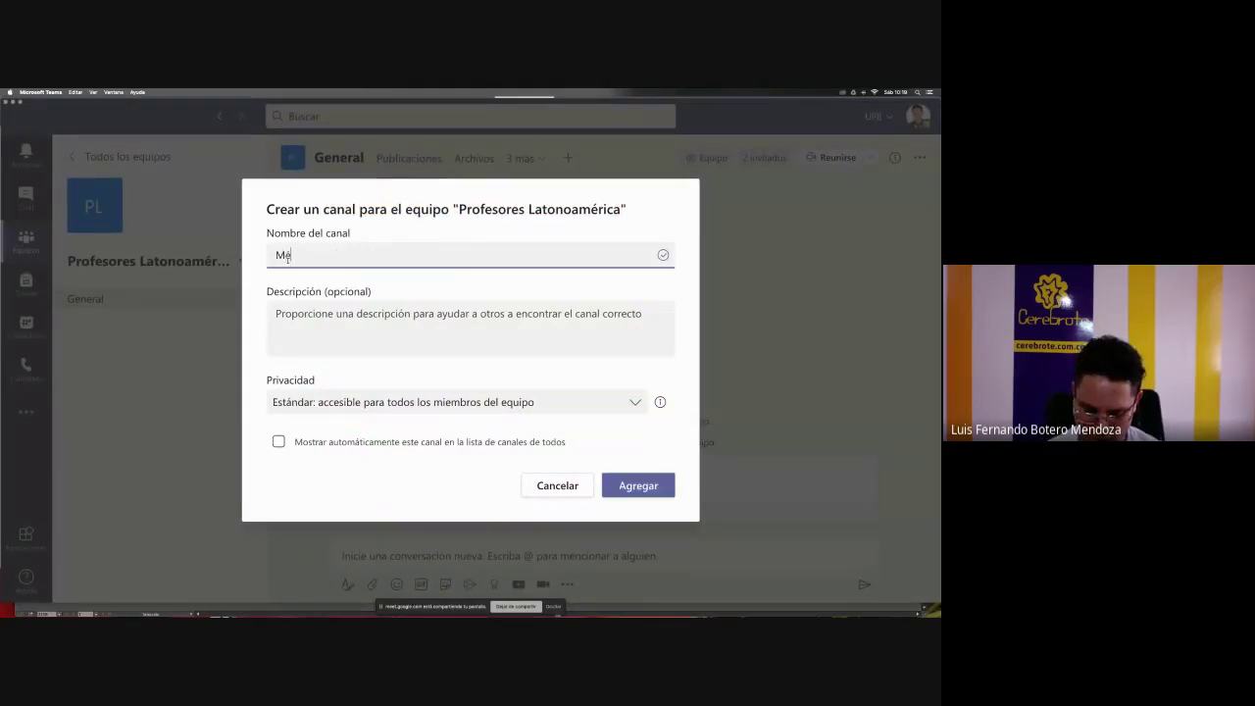
type("xico")
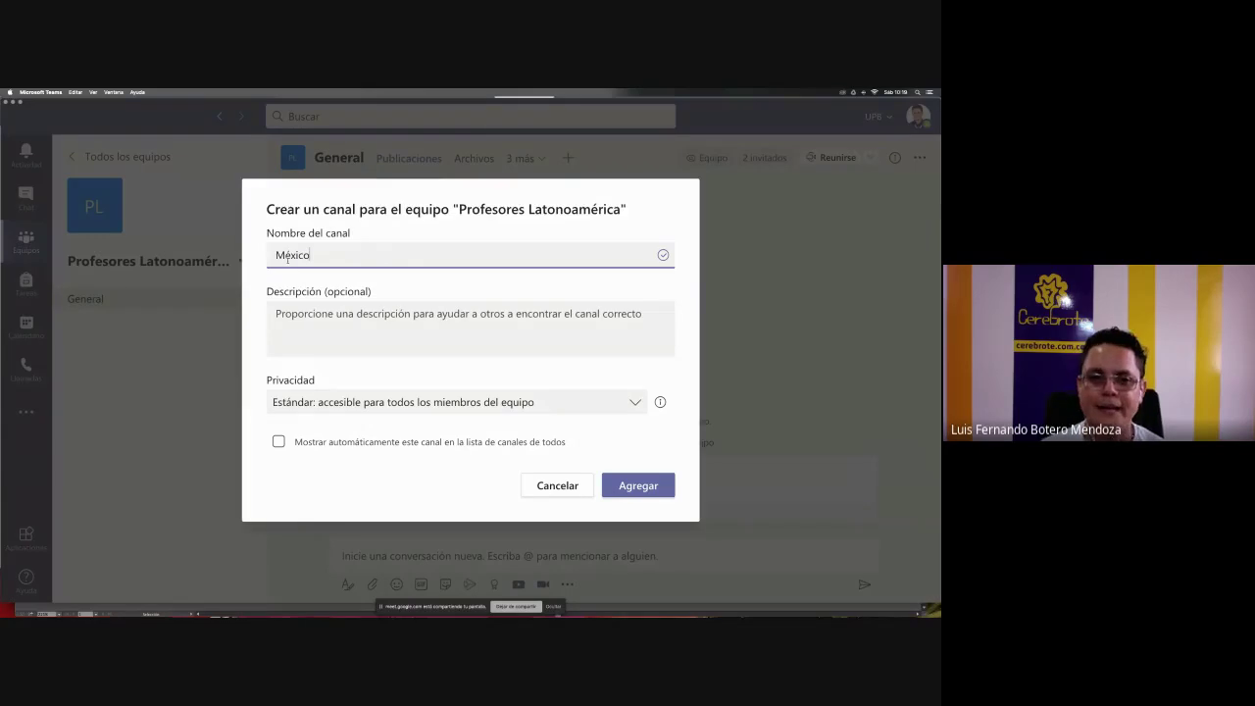
left_click(294, 306)
type("Estos")
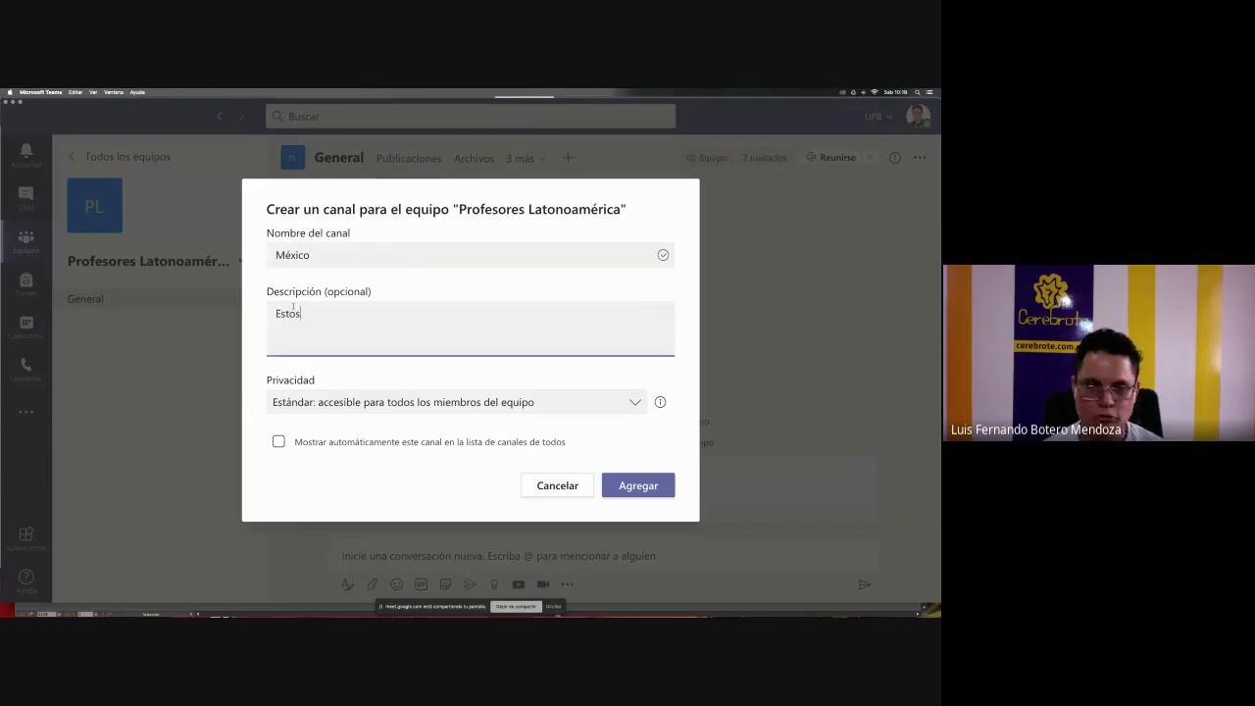
type(" son los compañeros")
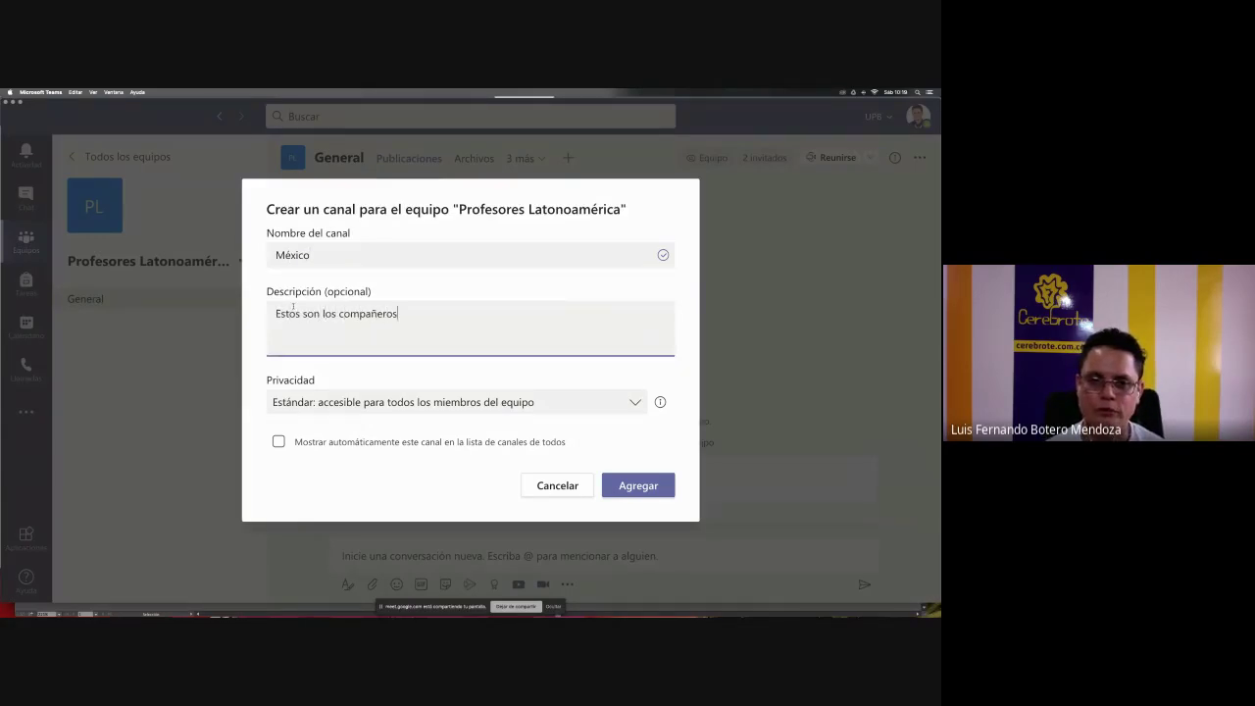
type(" para un café")
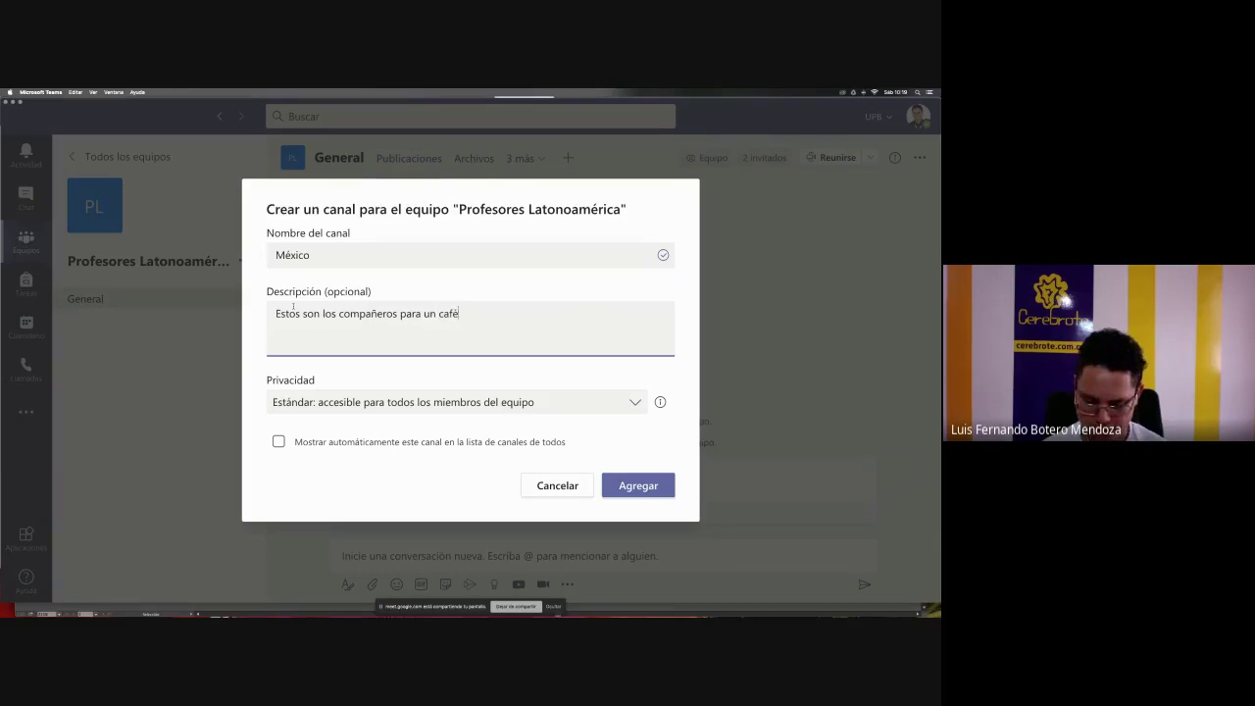
type(" en México")
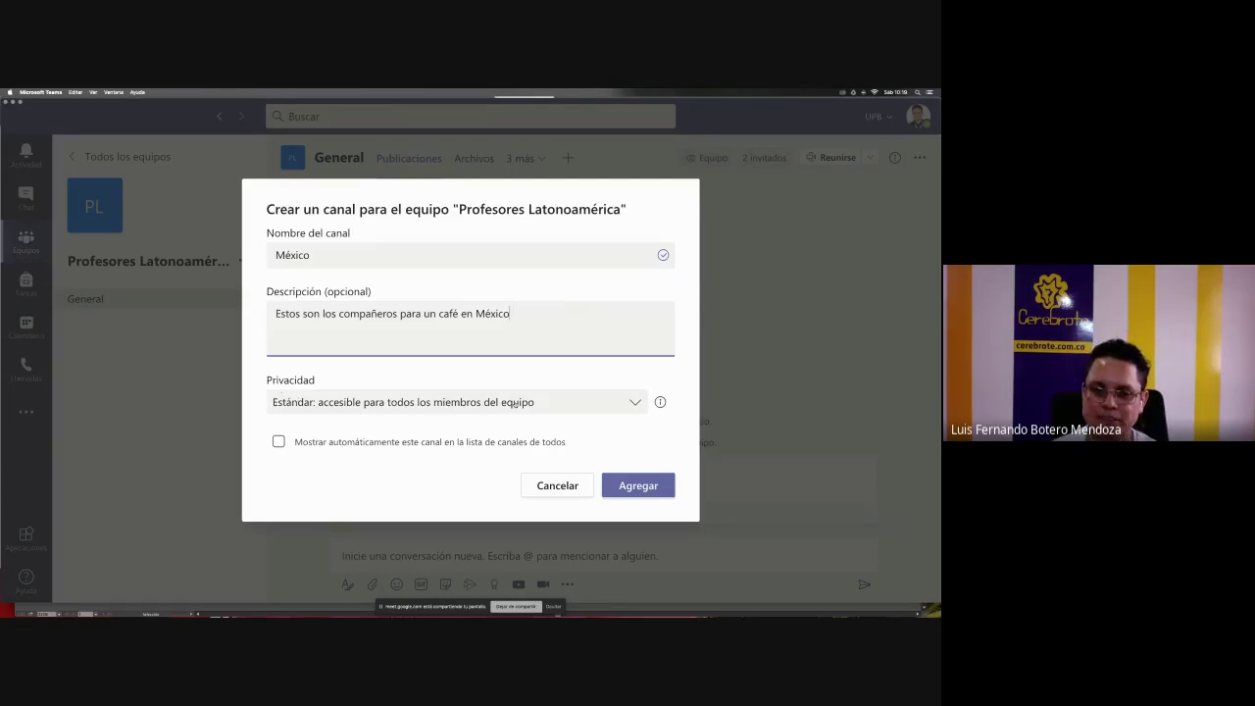
- Set the México channel's privacy to Privado, accessible only to a specific group of team contacts, and continue to adding members
left_click(514, 404)
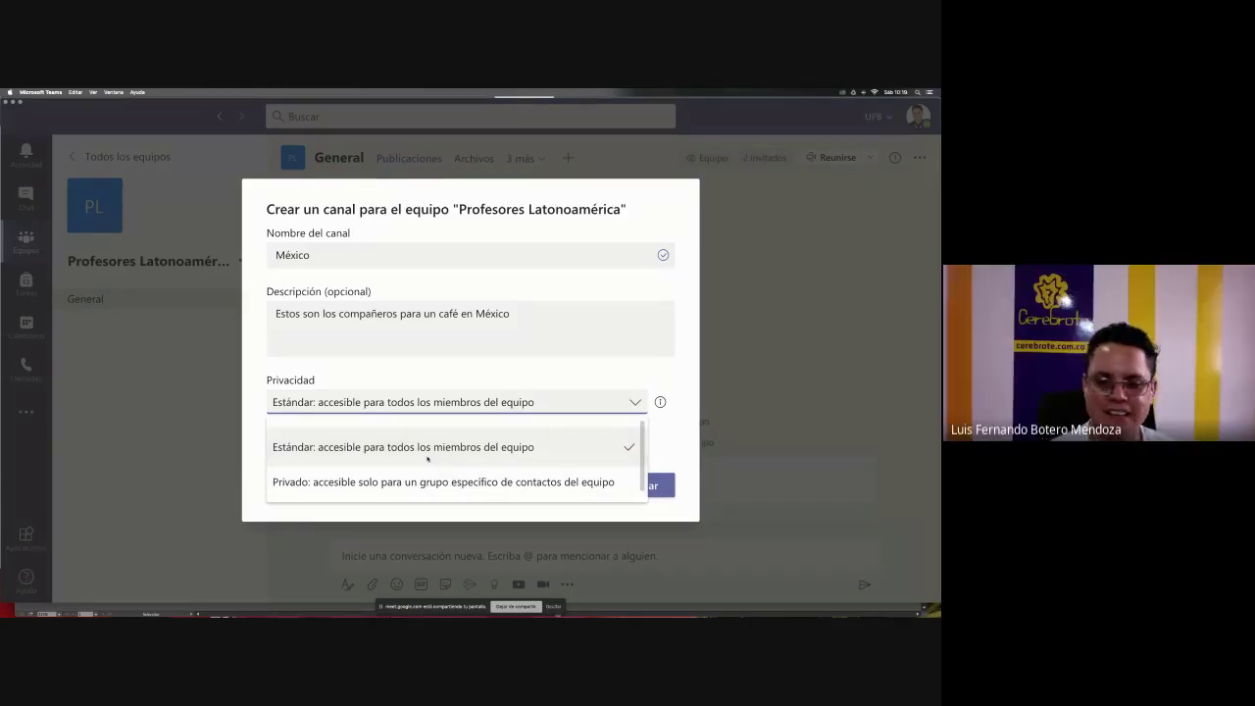
key("super+Tab")
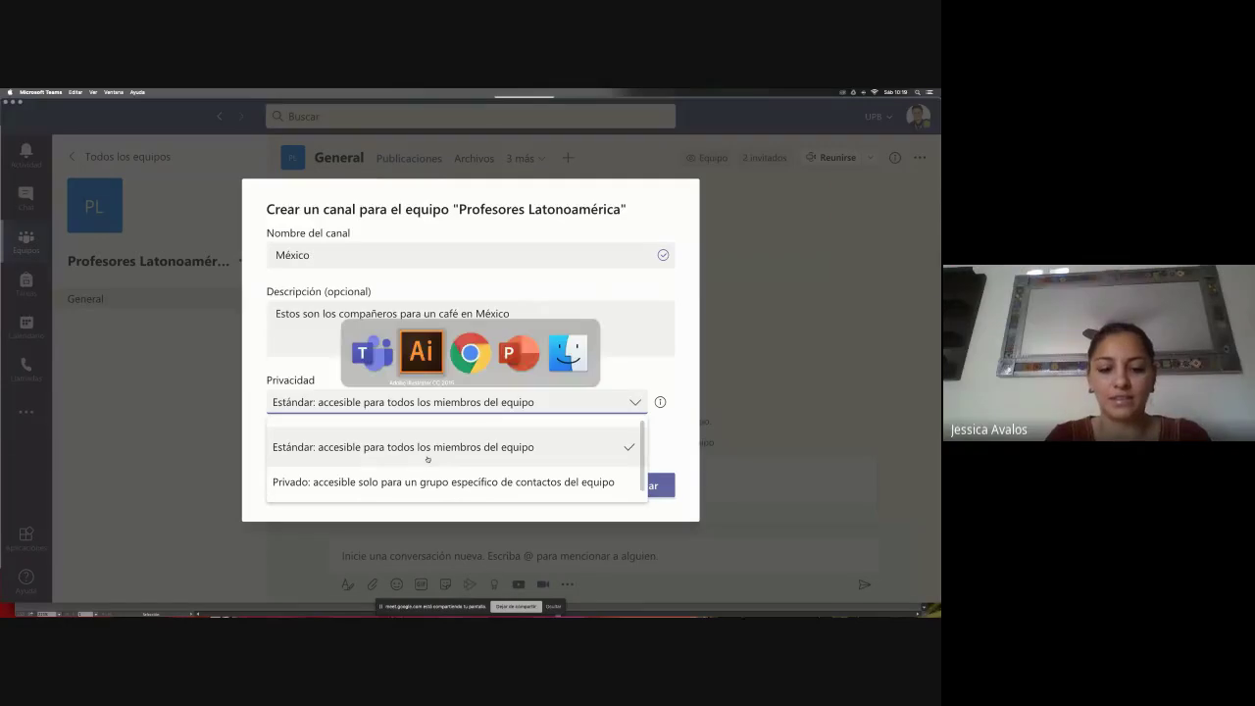
key("super+Tab")
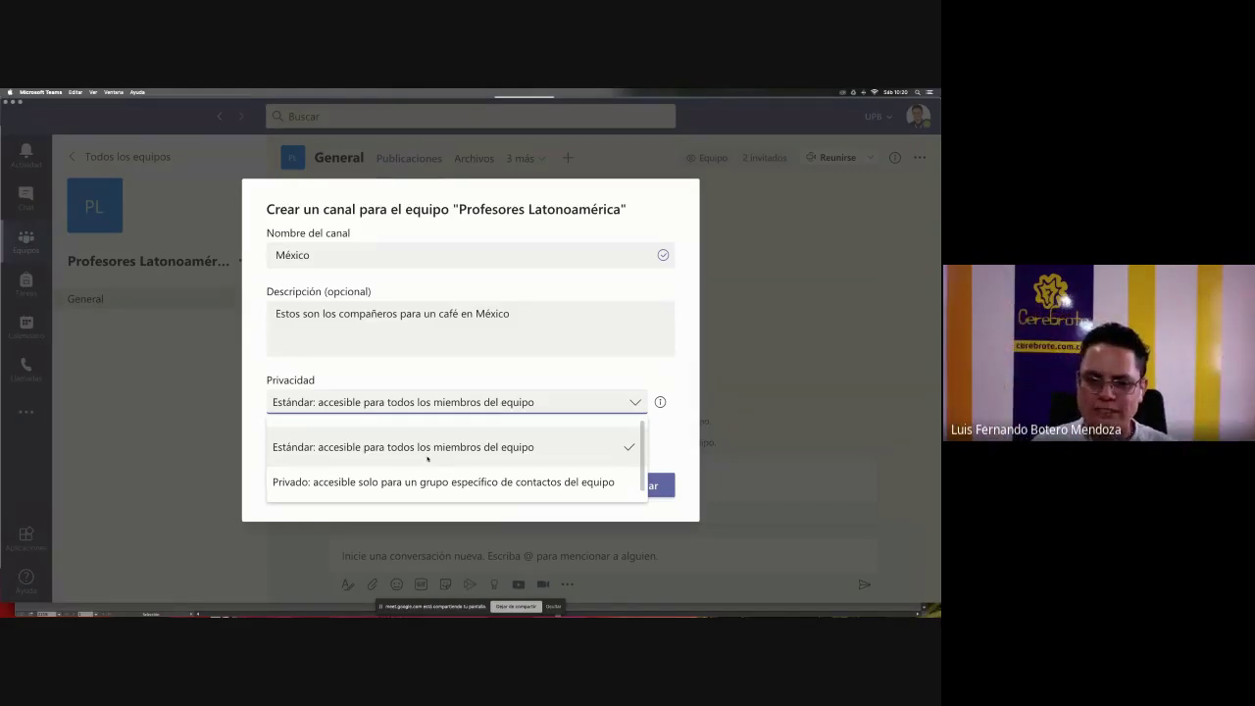
left_click(426, 451)
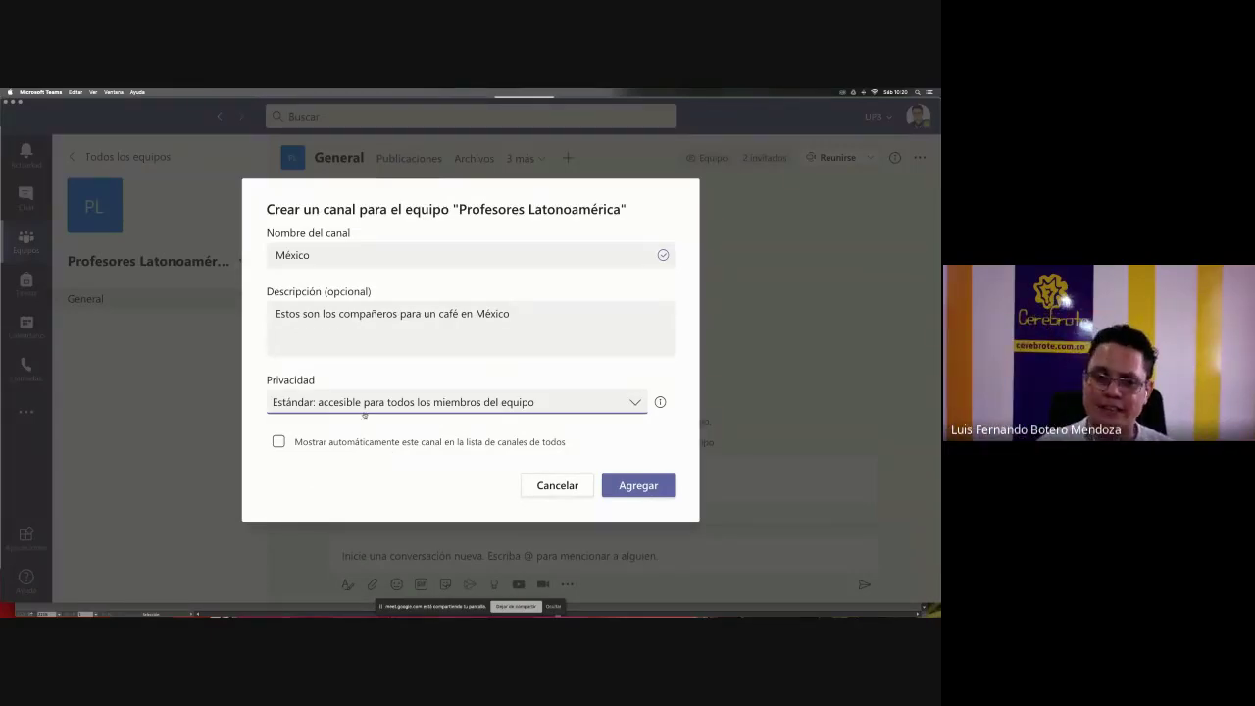
left_click(363, 412)
left_click(362, 483)
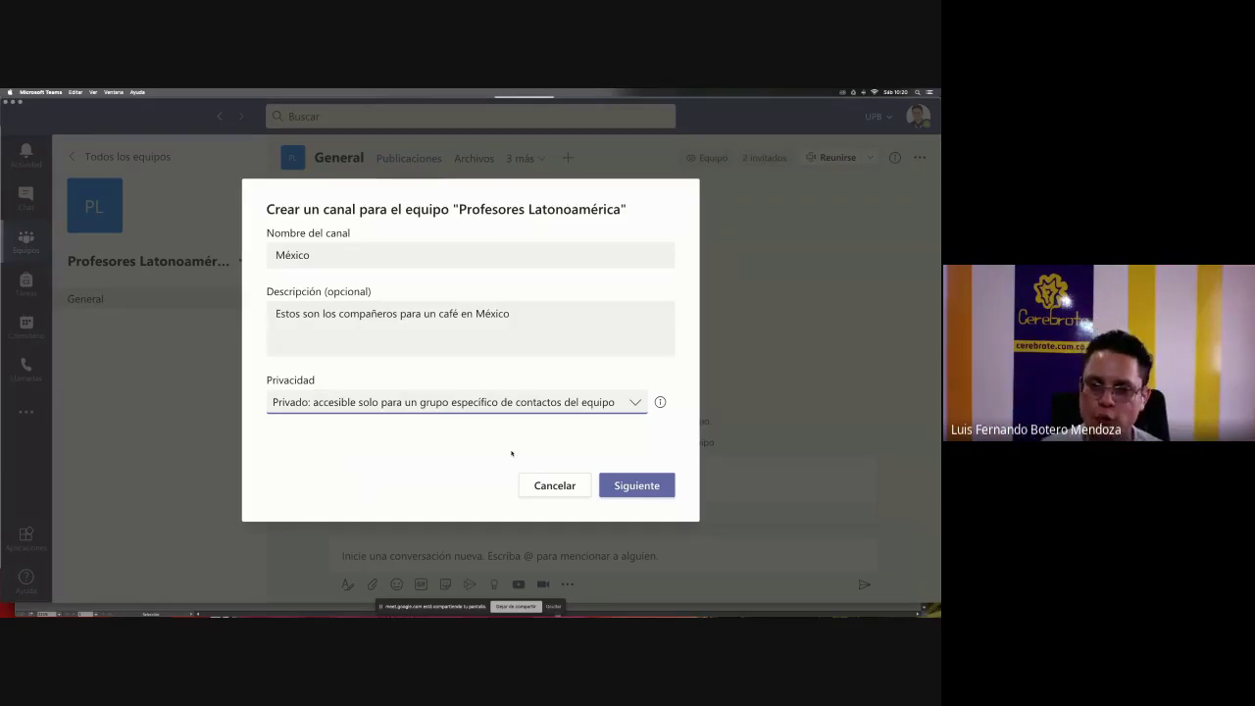
left_click(638, 487)
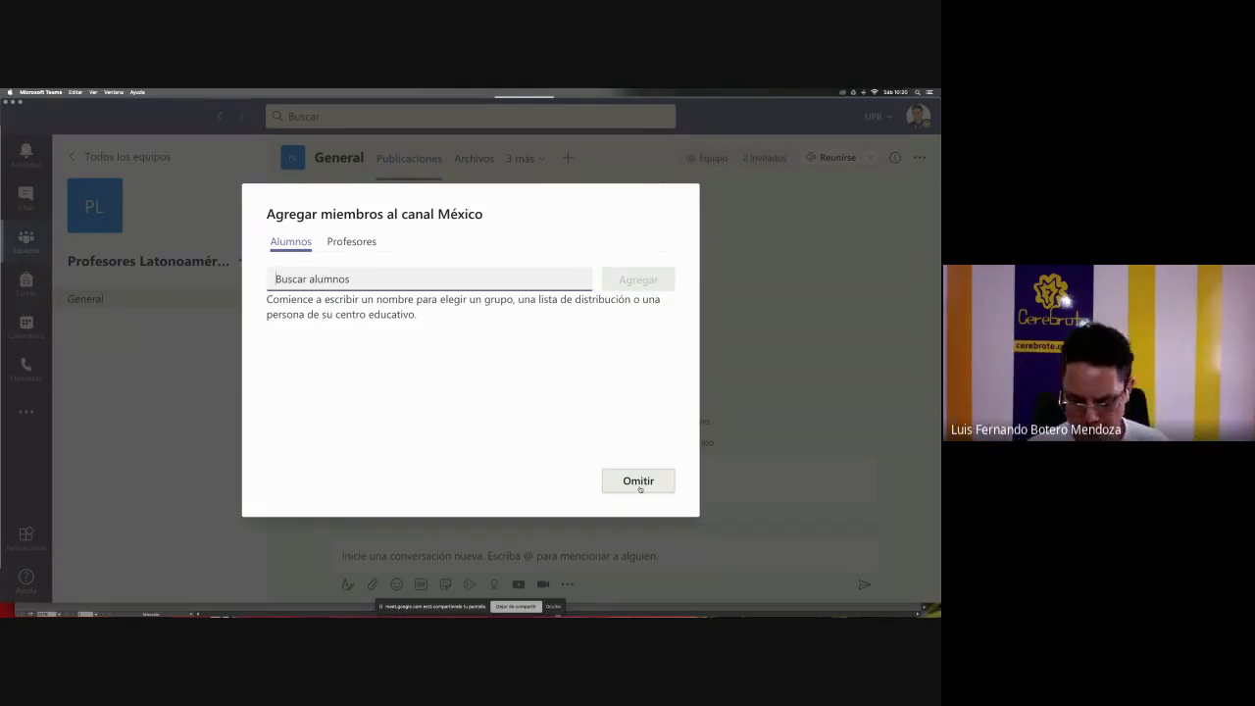
- Find the invited guest by searching "gu", add them to the México channel as a student and finish creating it
type("gu")
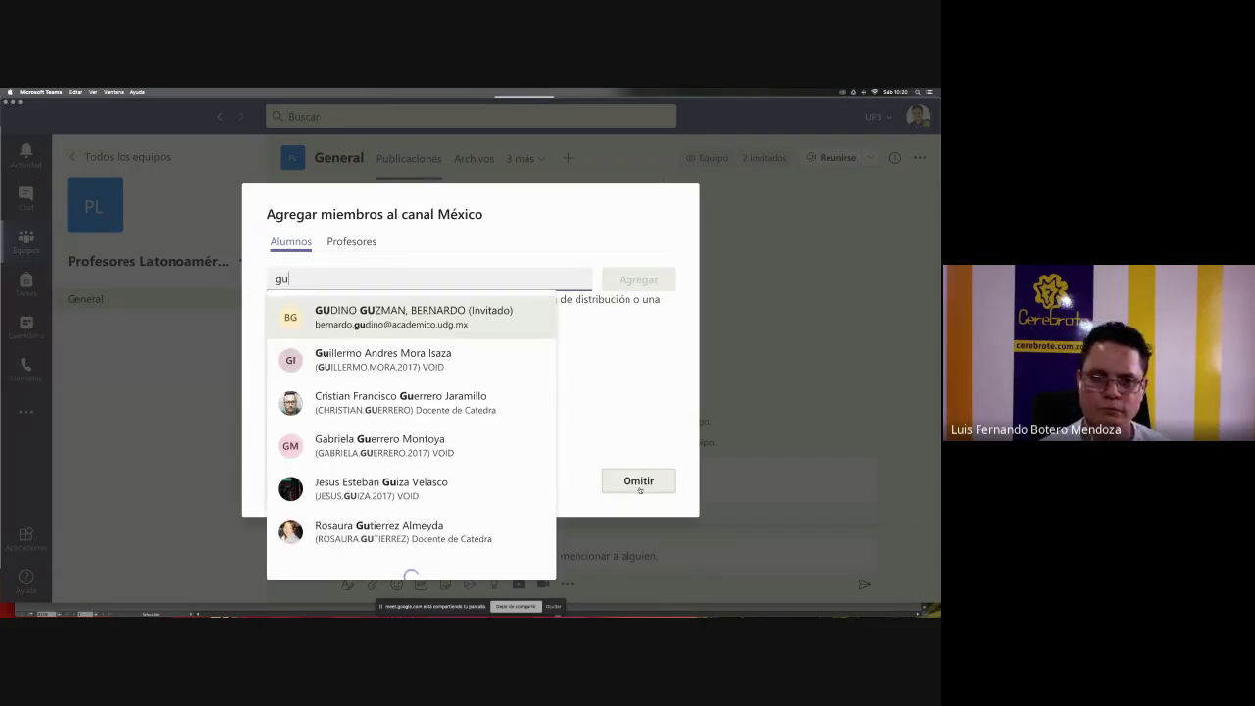
key("Return")
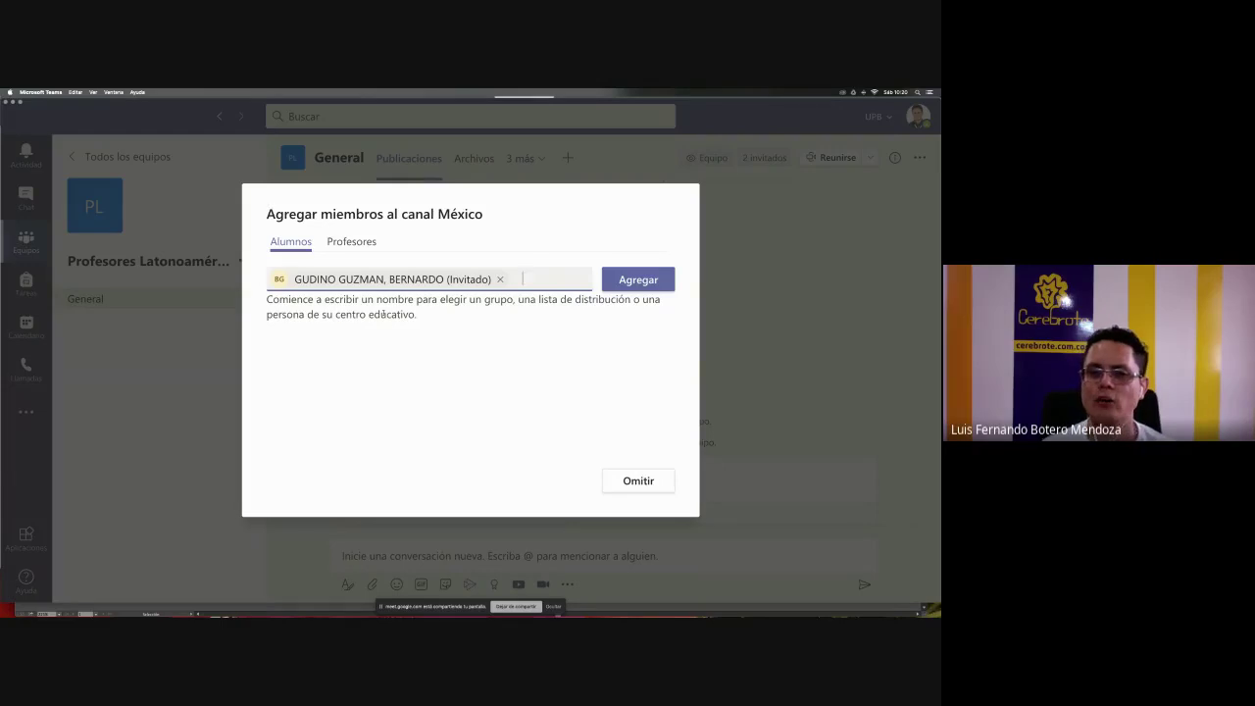
left_click(637, 281)
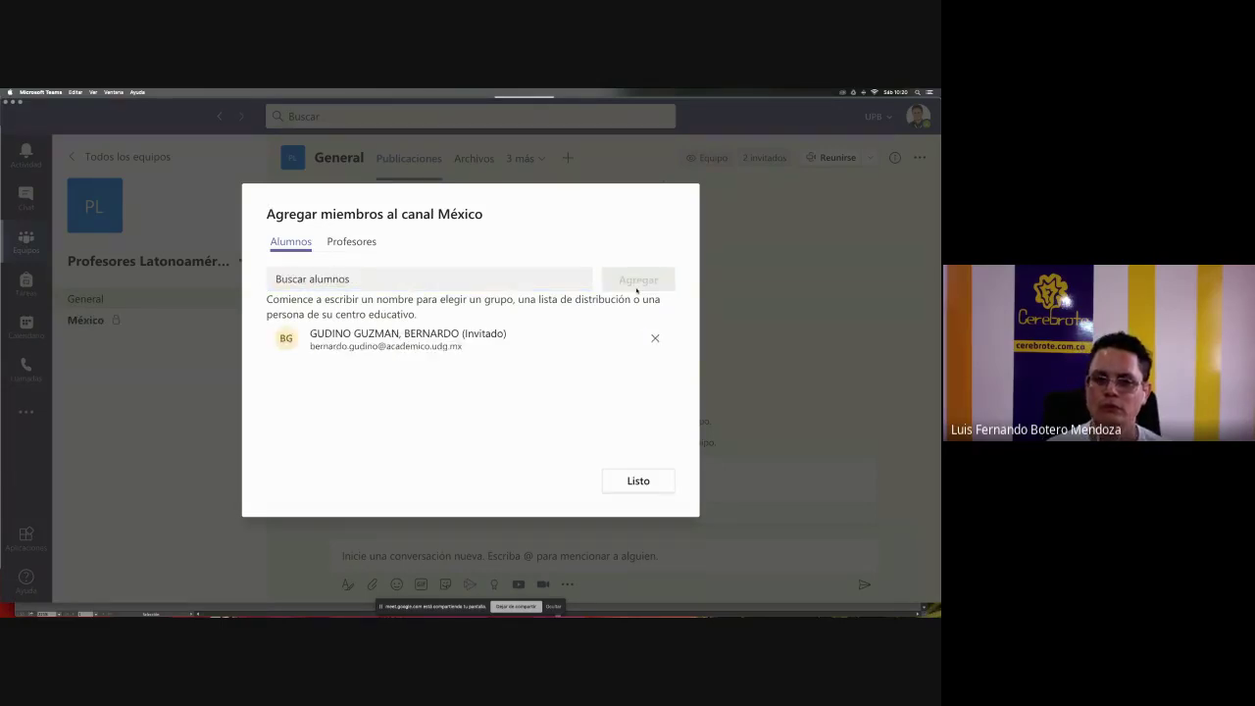
left_click(638, 480)
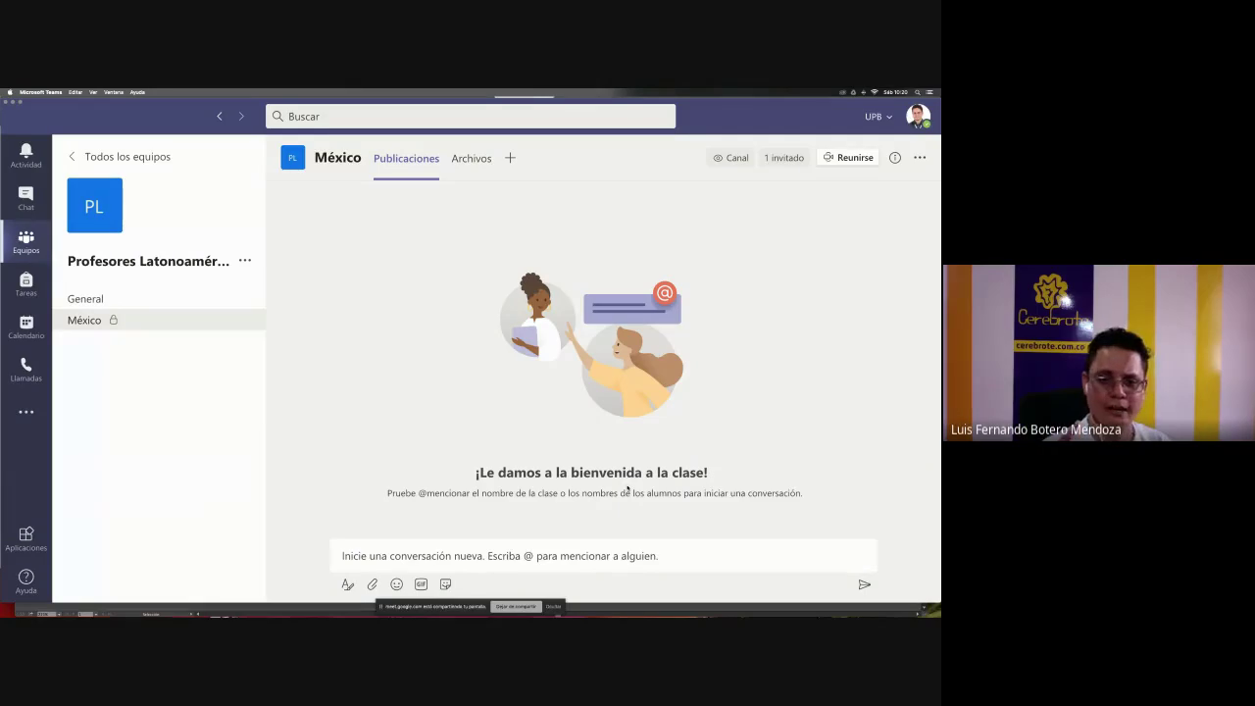
- Switch to the Google Meet window in Chrome, admit the person waiting to join the meeting, and return to Microsoft Teams
key("super+Tab")
key("super+Tab")
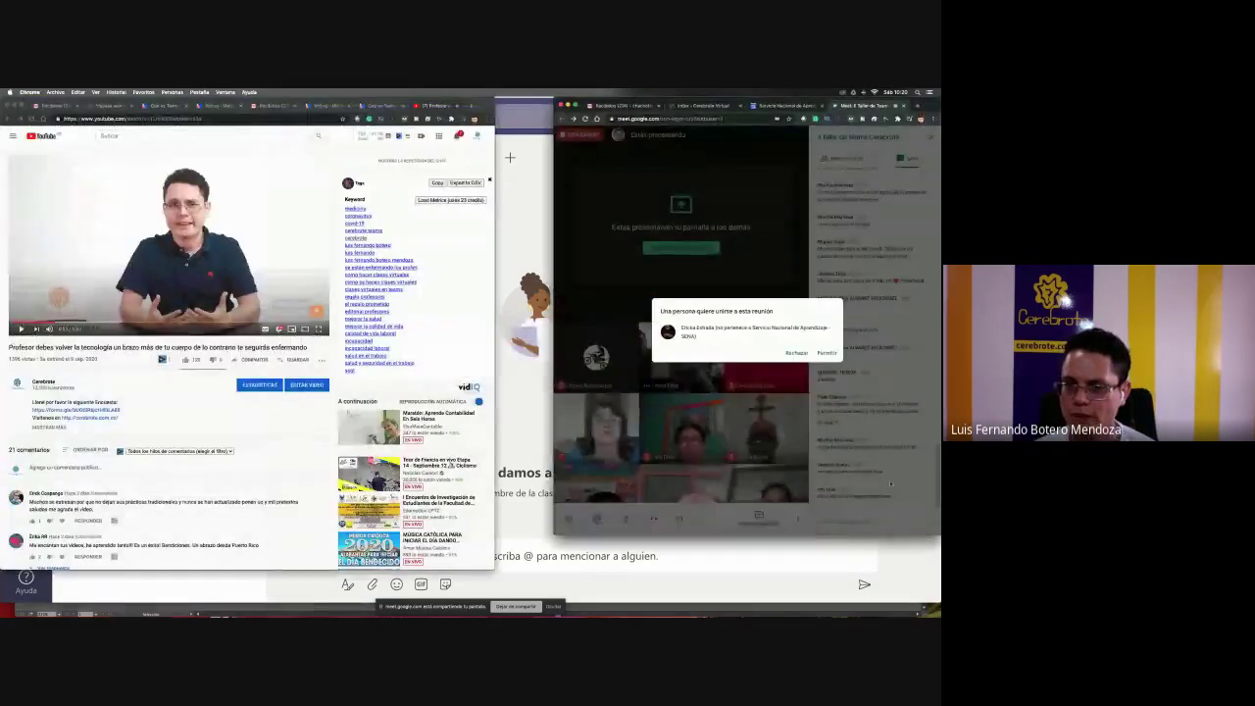
left_click(823, 353)
key("super+Tab")
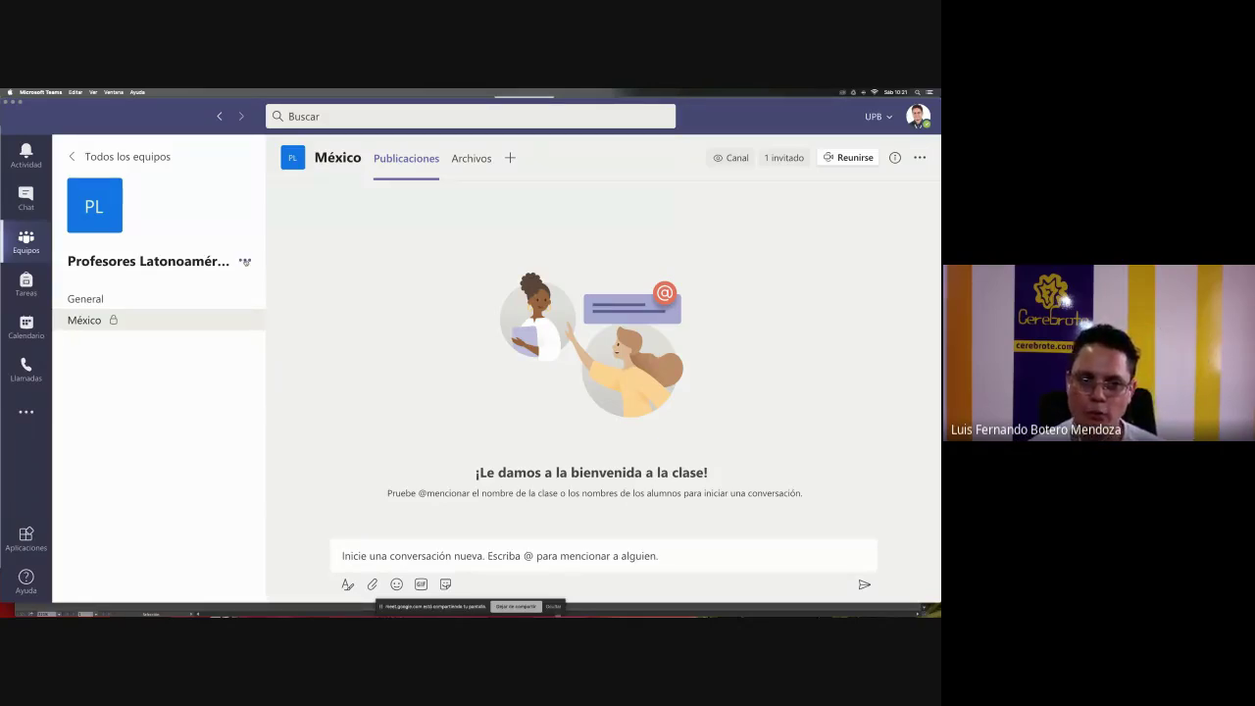
- Start another new channel in the Profesores Latonoamérica team and name it "Ecuador"
left_click(245, 261)
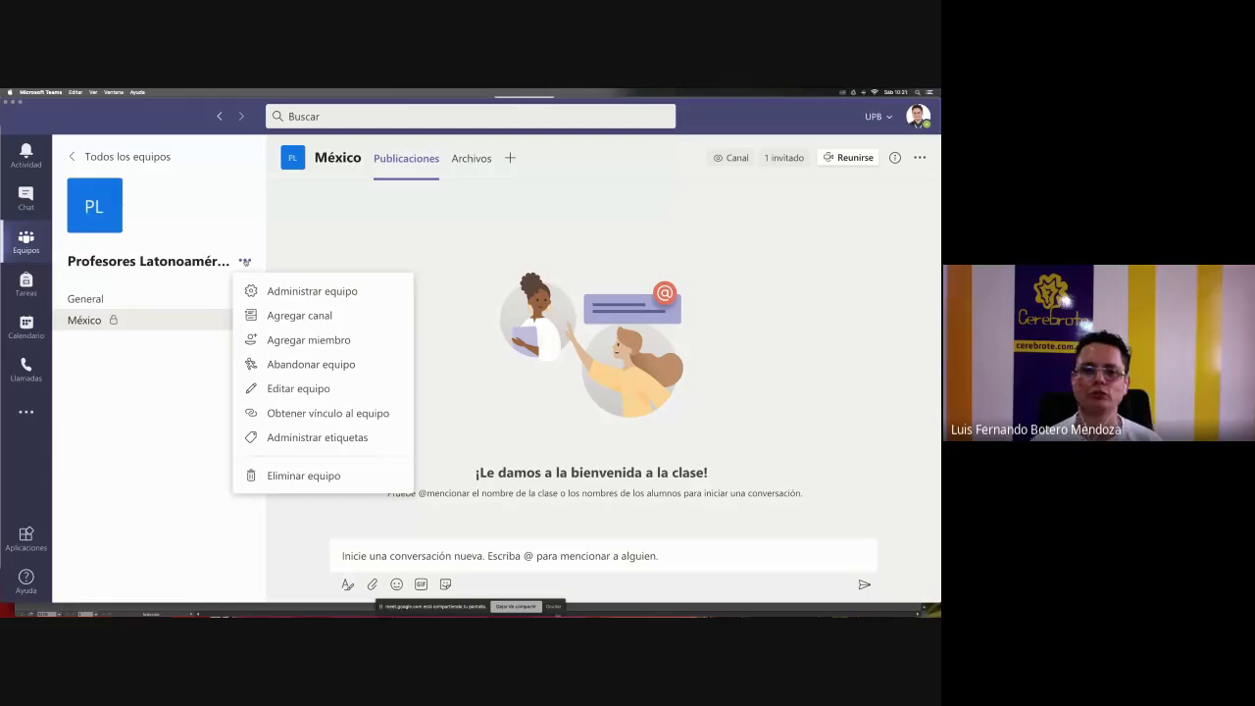
left_click(318, 314)
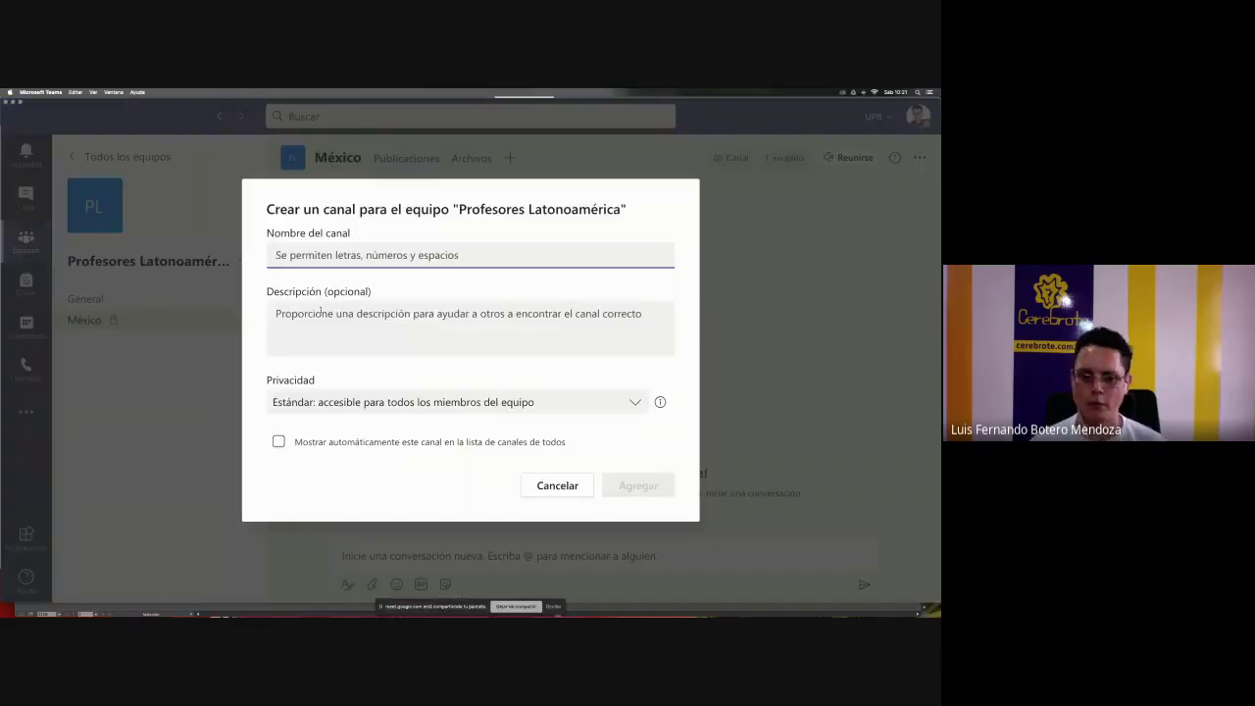
type("Ecuador")
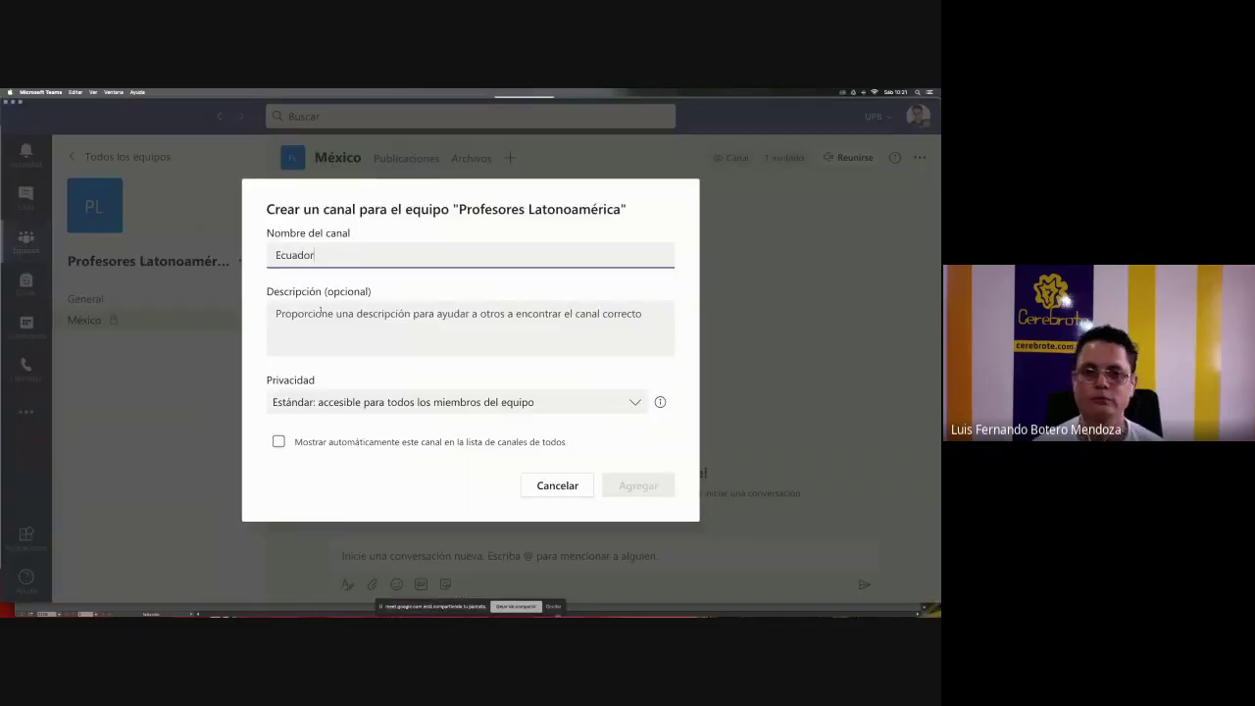
- Describe the Ecuador channel as "Nos veremos pronto amigos" and set its privacy to Privado for a specific group of team contacts
left_click(324, 348)
type("Nos vemremos")
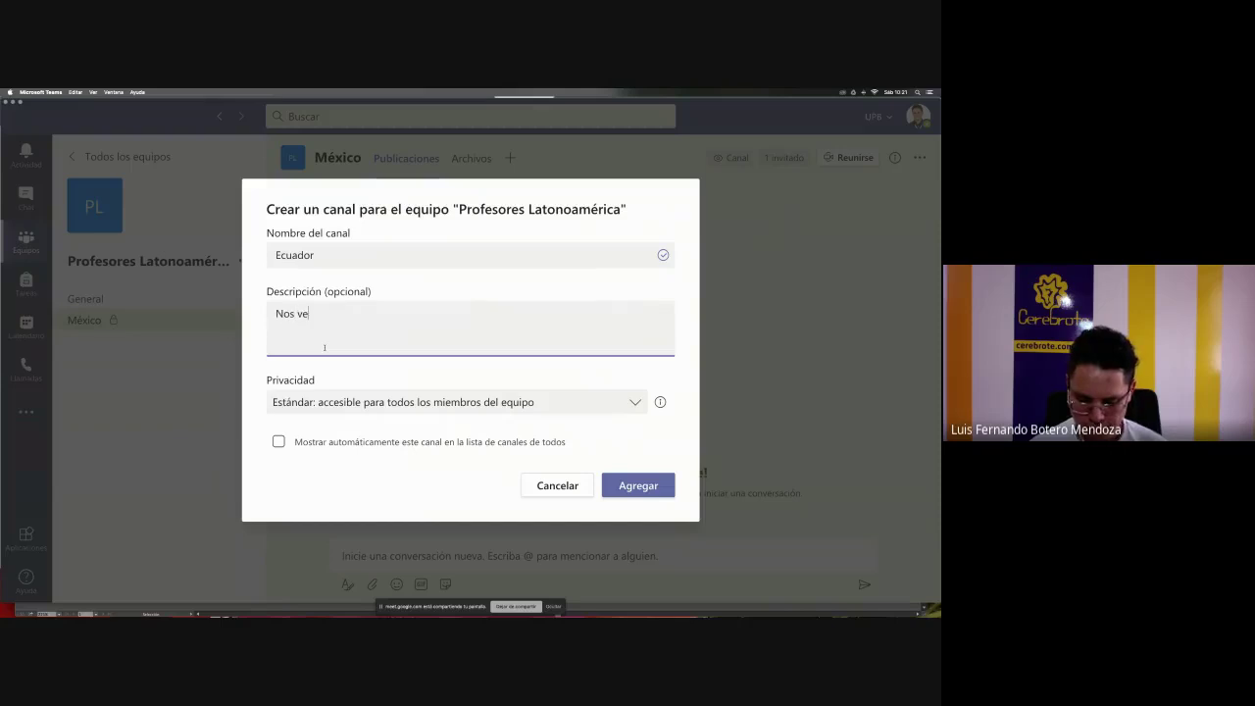
key("BackSpace")
key("BackSpace")
key("BackSpace")
key("BackSpace")
key("BackSpace")
key("BackSpace")
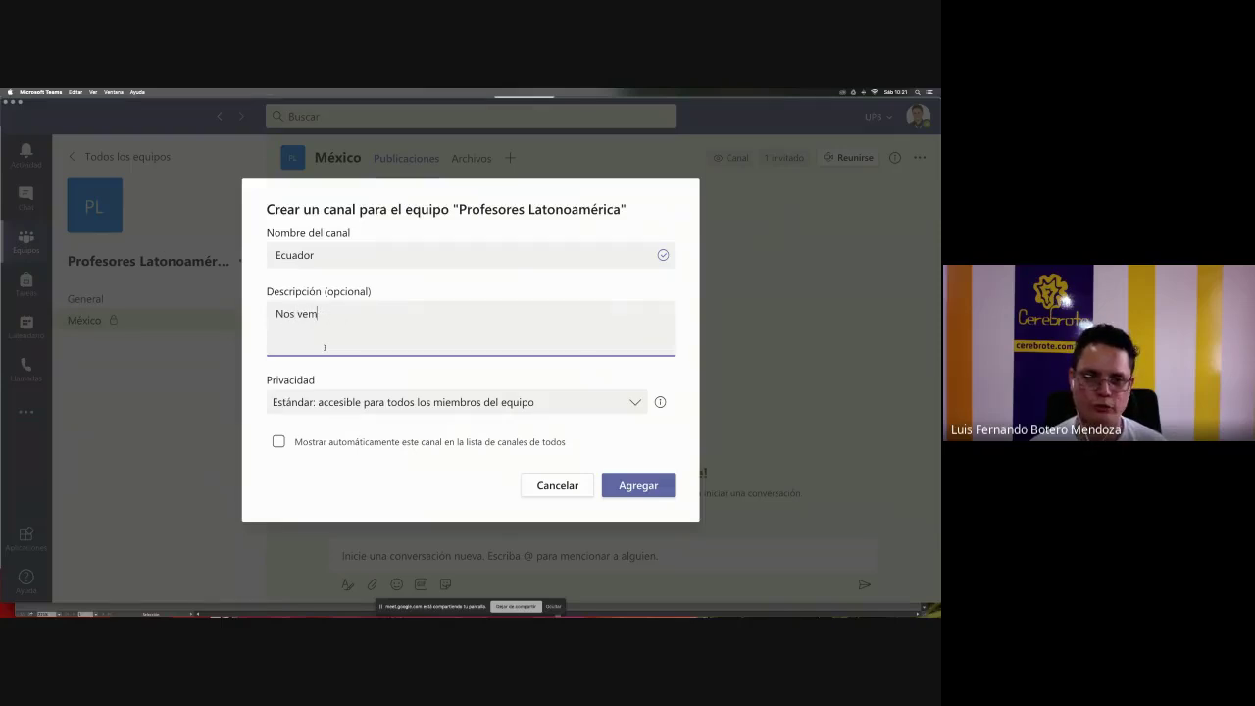
type("remos")
key("BackSpace")
type("s p")
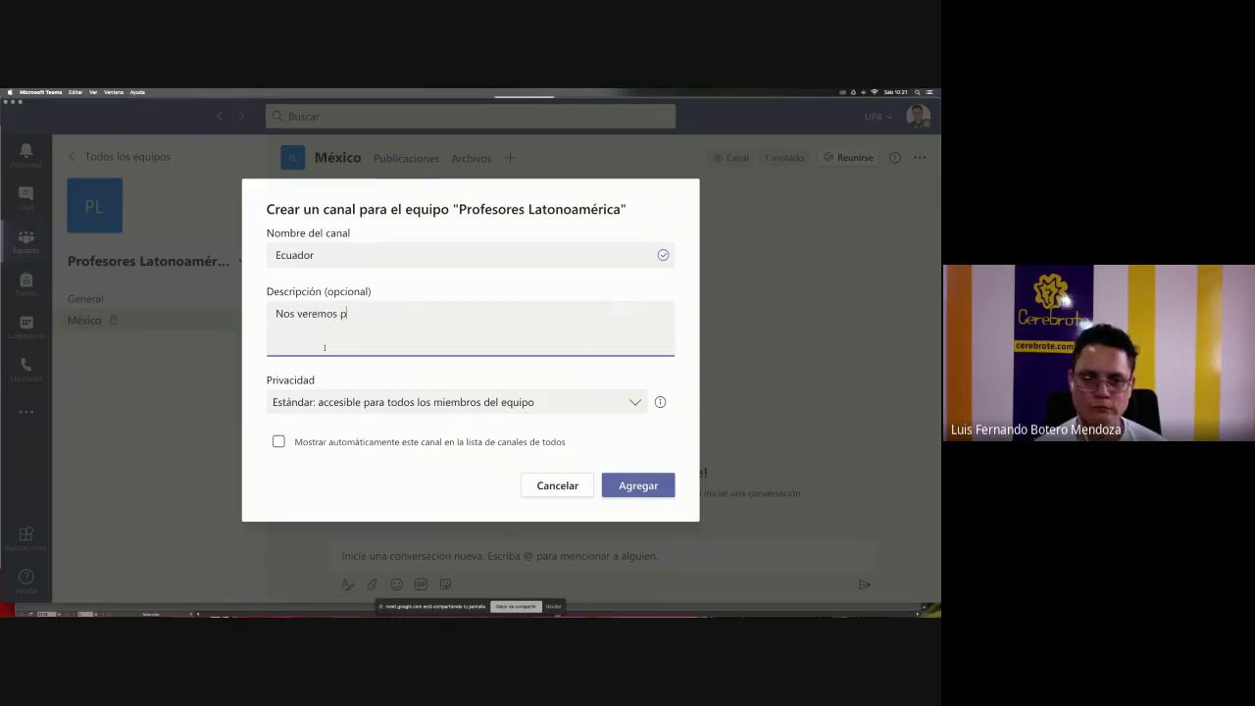
type("ronto amigos")
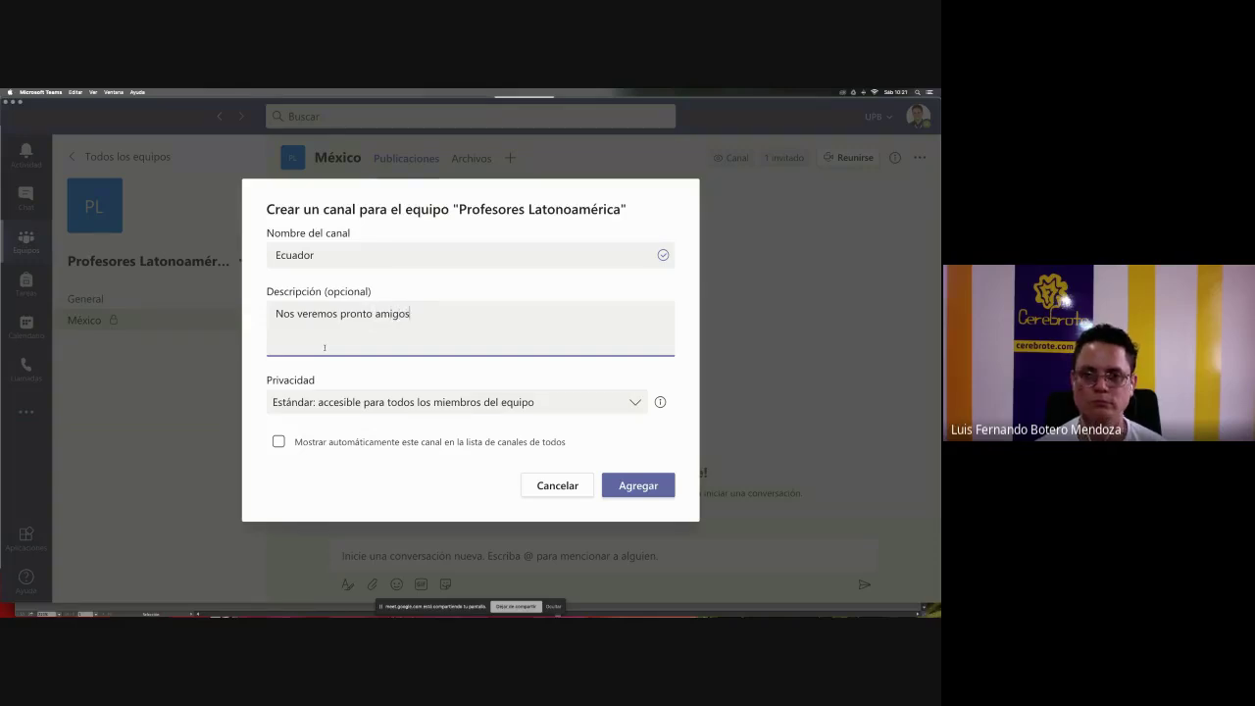
left_click(349, 403)
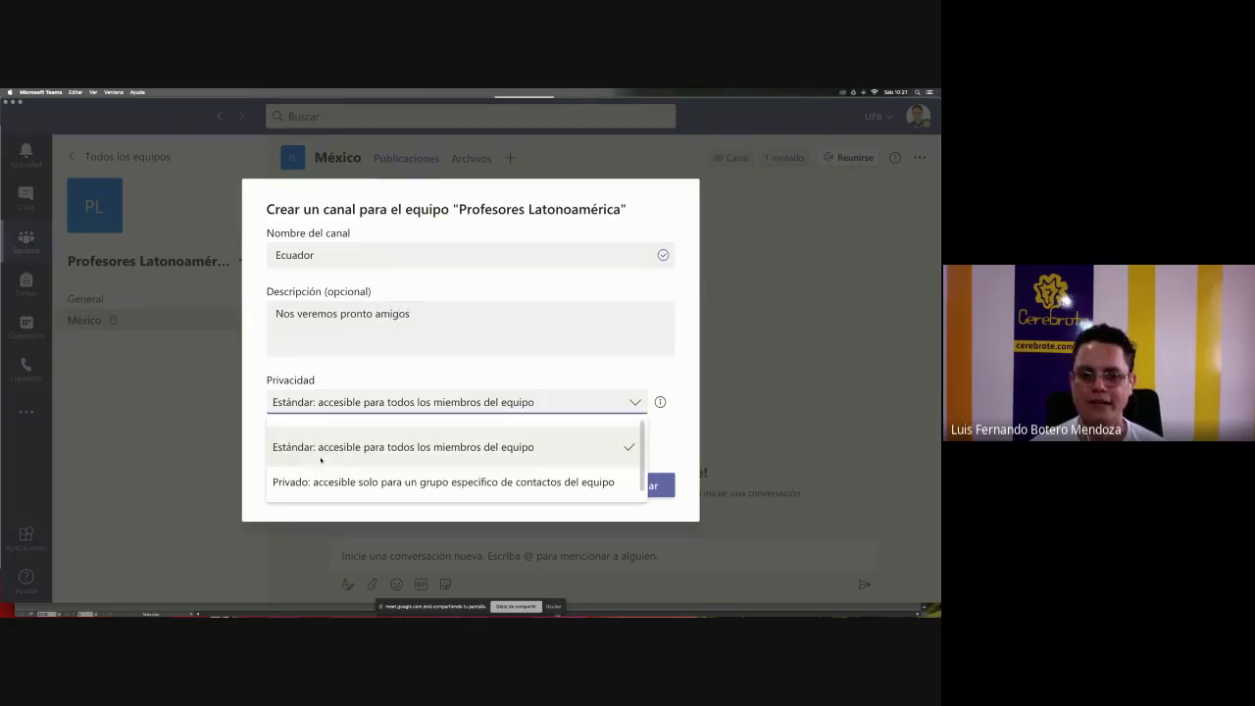
left_click(317, 471)
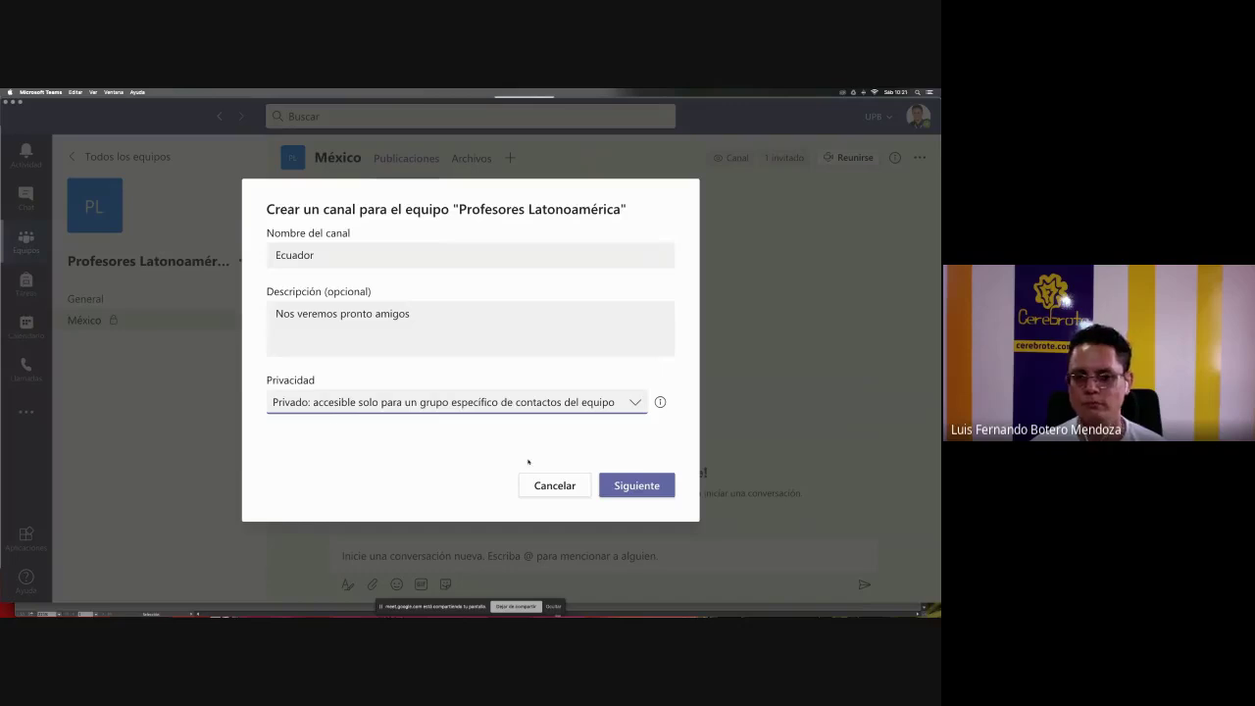
- Find the invited guest by searching "mig", add them to the Ecuador channel as a student and finish creating it
left_click(605, 485)
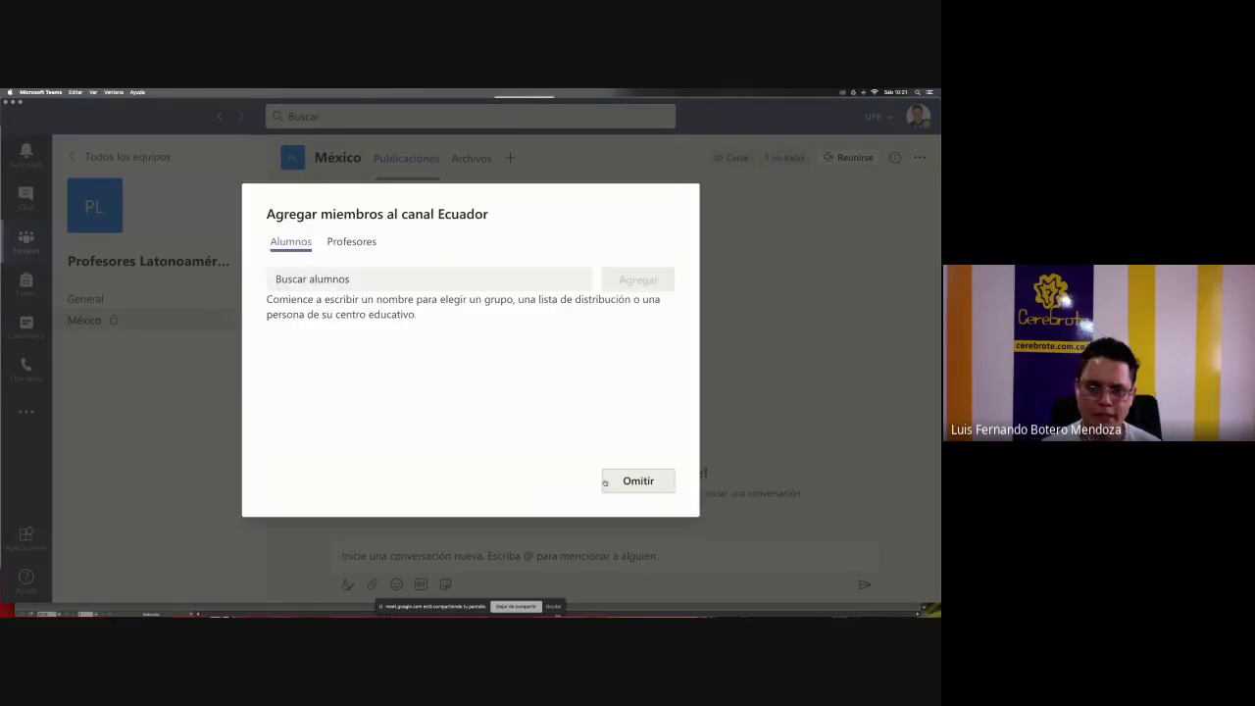
type("mig")
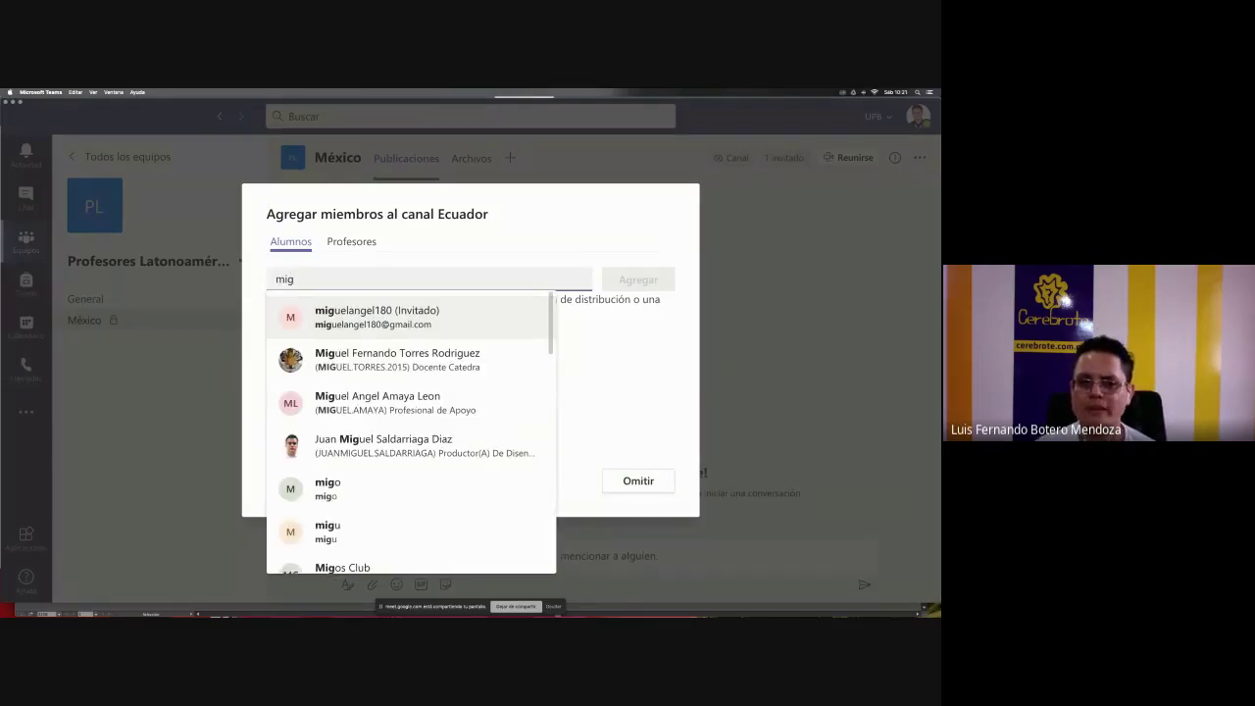
left_click(375, 327)
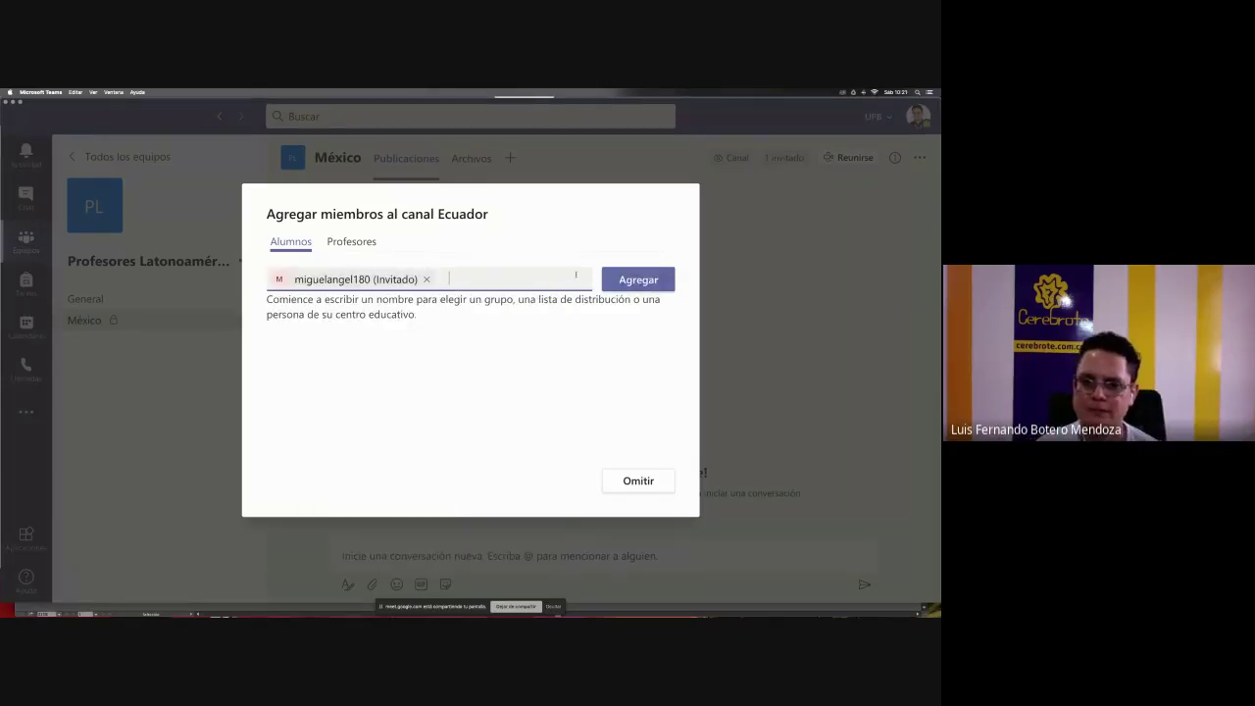
left_click(623, 281)
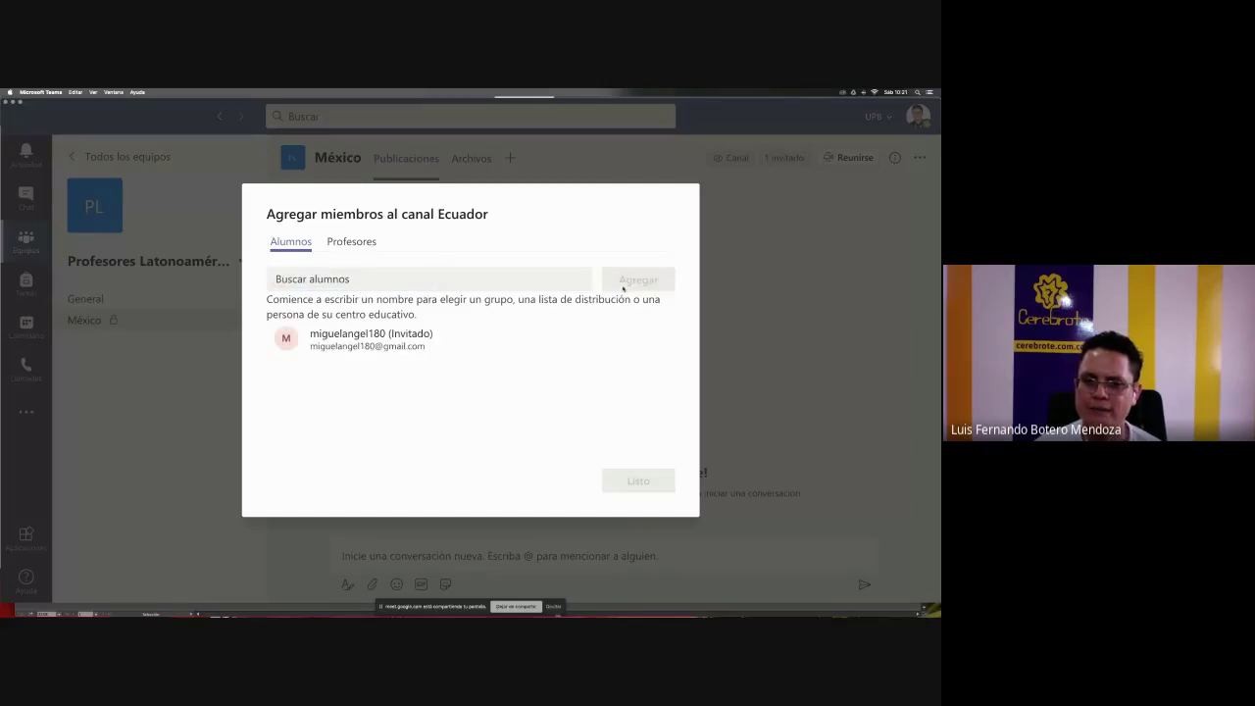
left_click(624, 483)
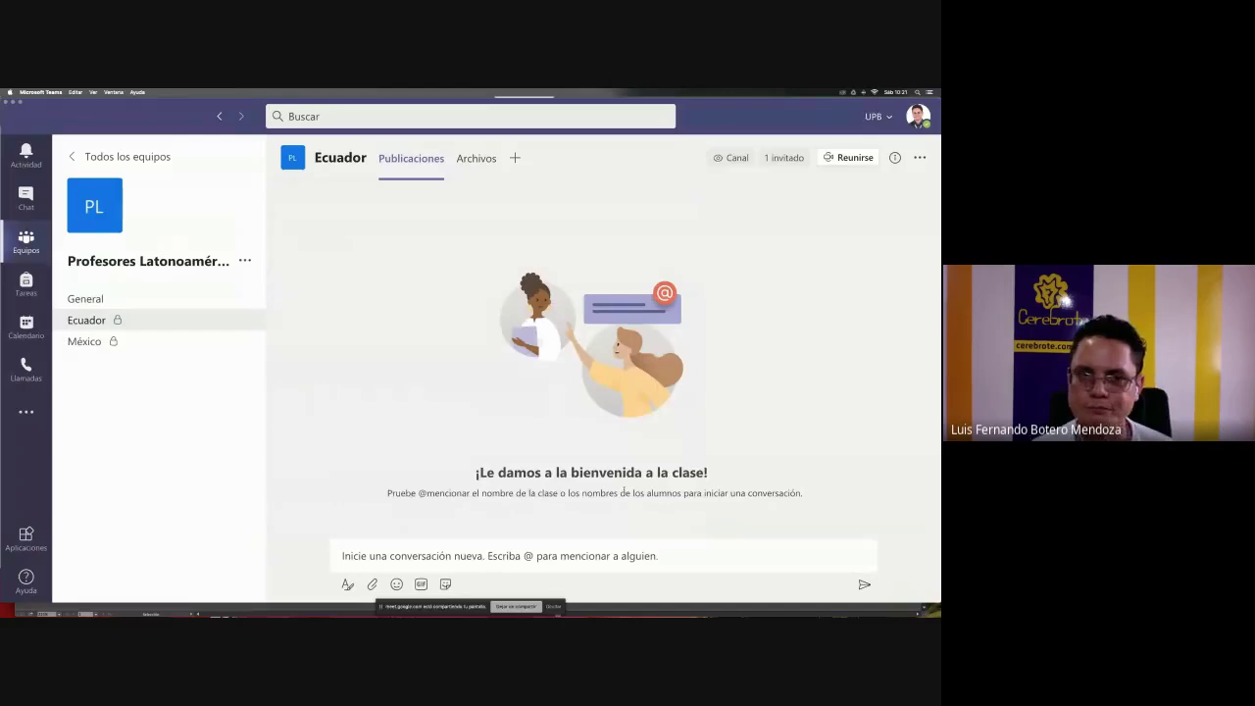
- View the México and Ecuador channels, and open the management page of the Profesores Latonoamérica team
left_click(84, 345)
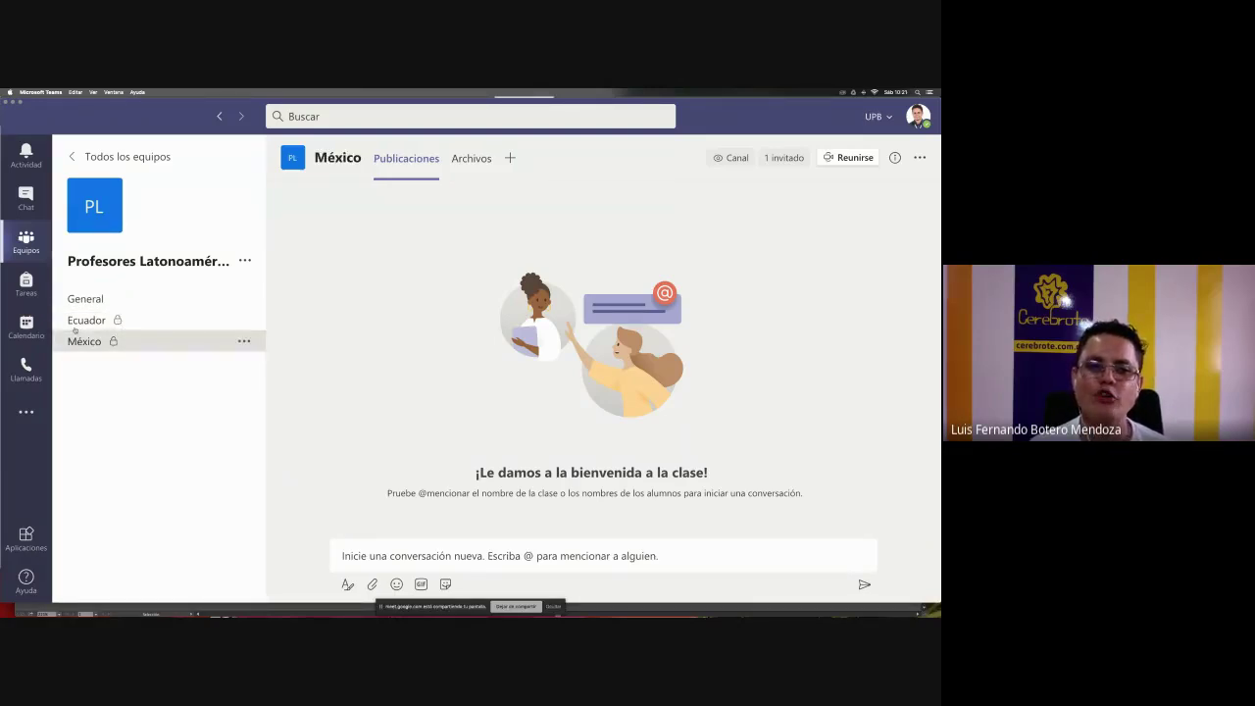
left_click(79, 321)
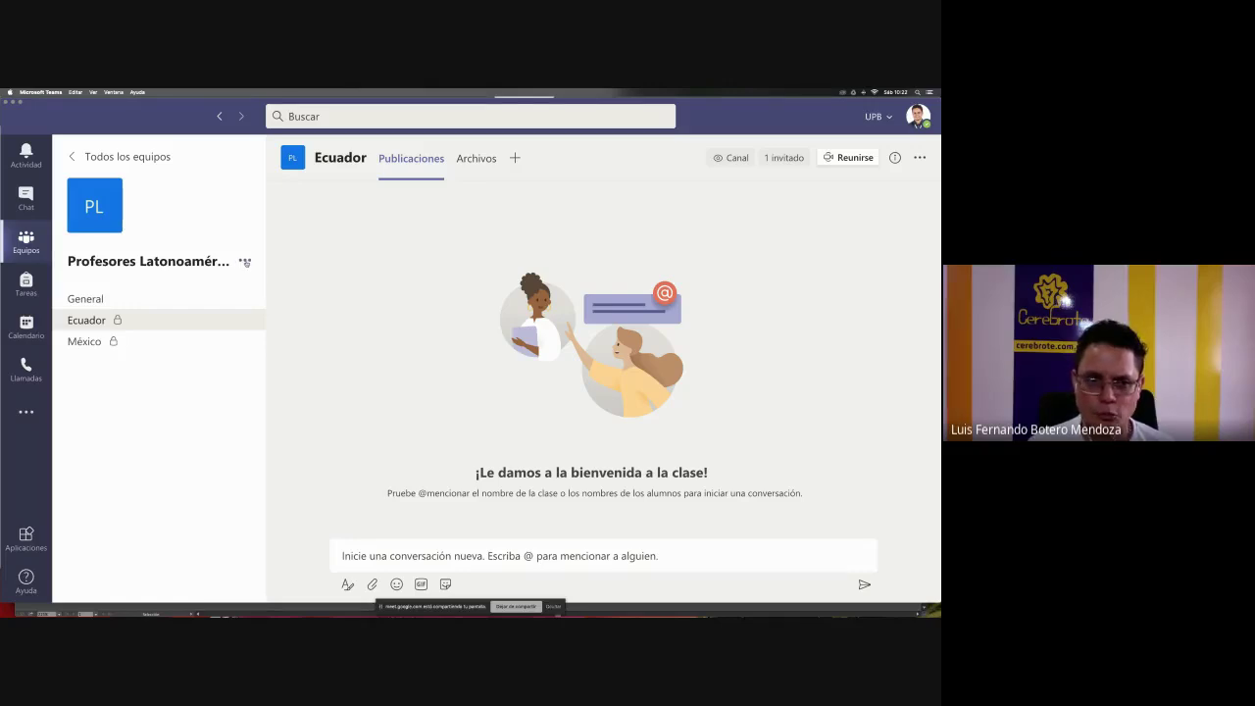
left_click(245, 262)
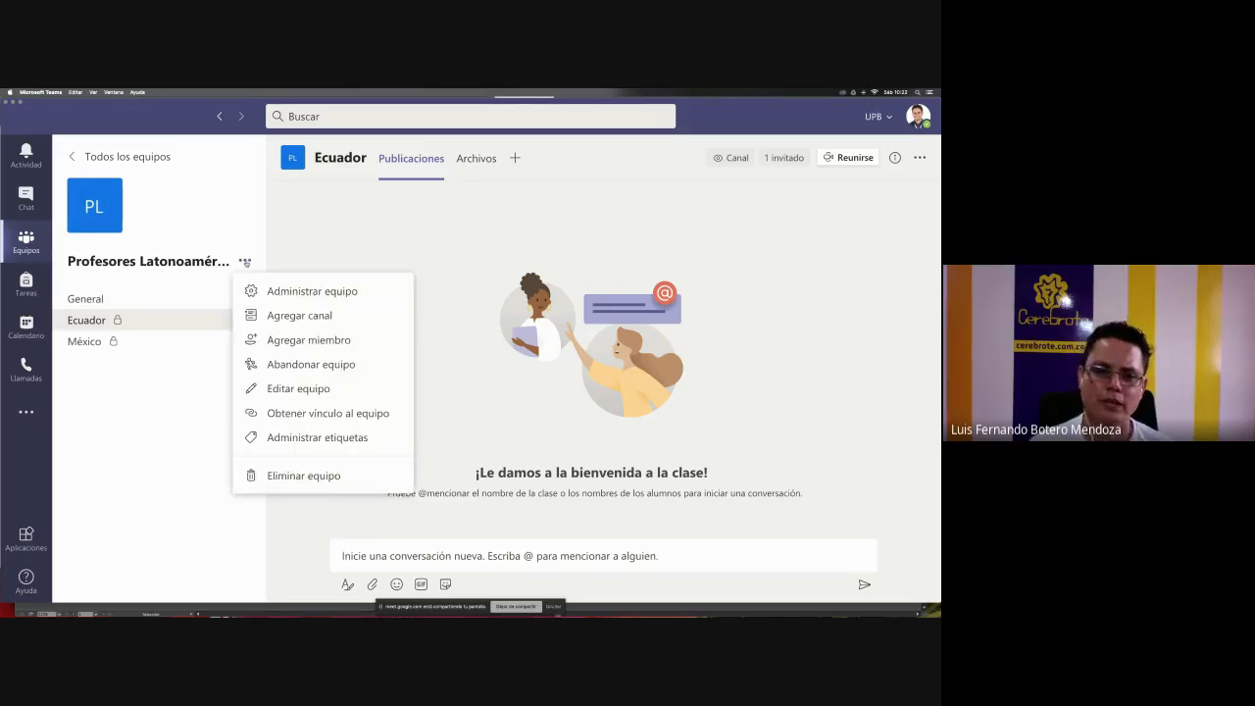
left_click(272, 290)
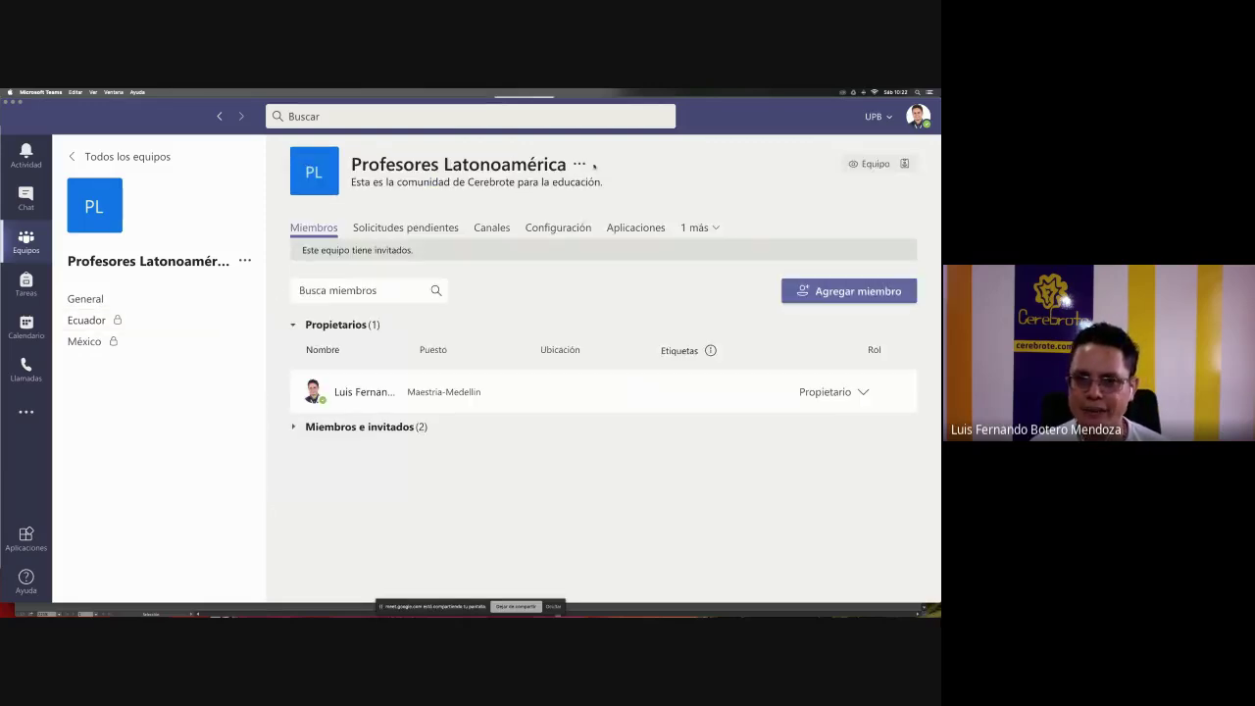
- Edit the team details to correct its name to "Profesores Latinoamérica" and apply the update
left_click(579, 164)
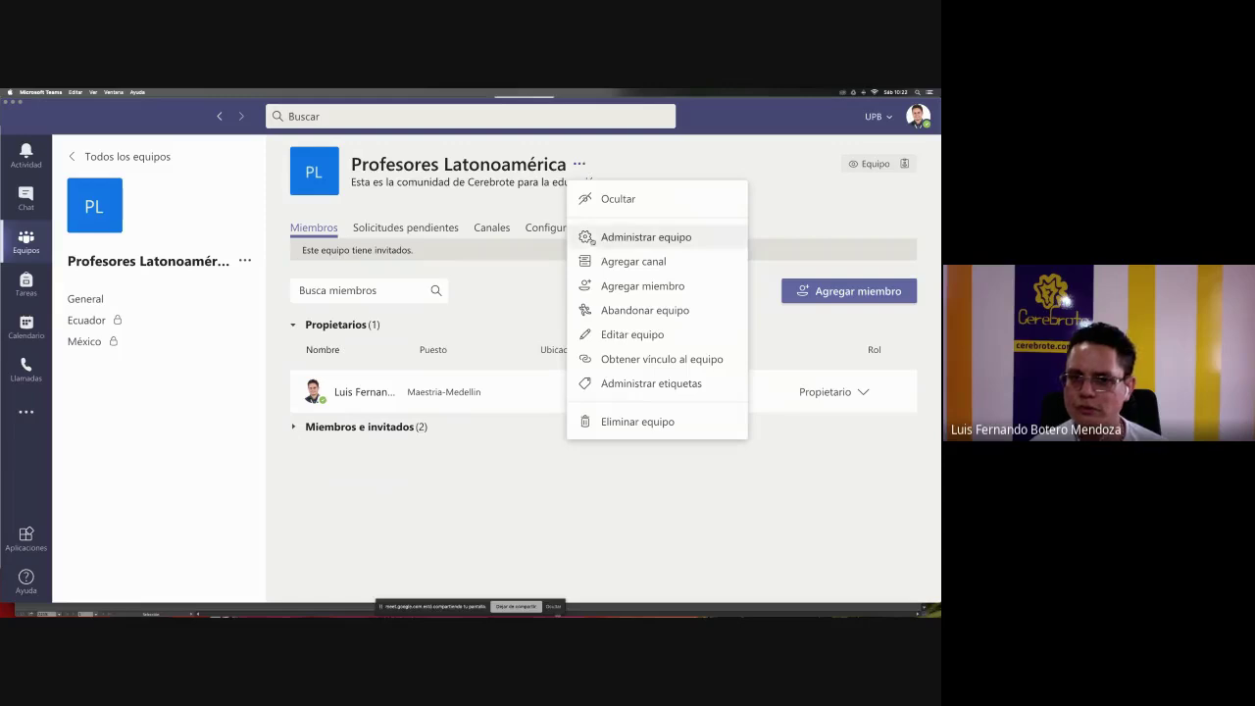
left_click(423, 164)
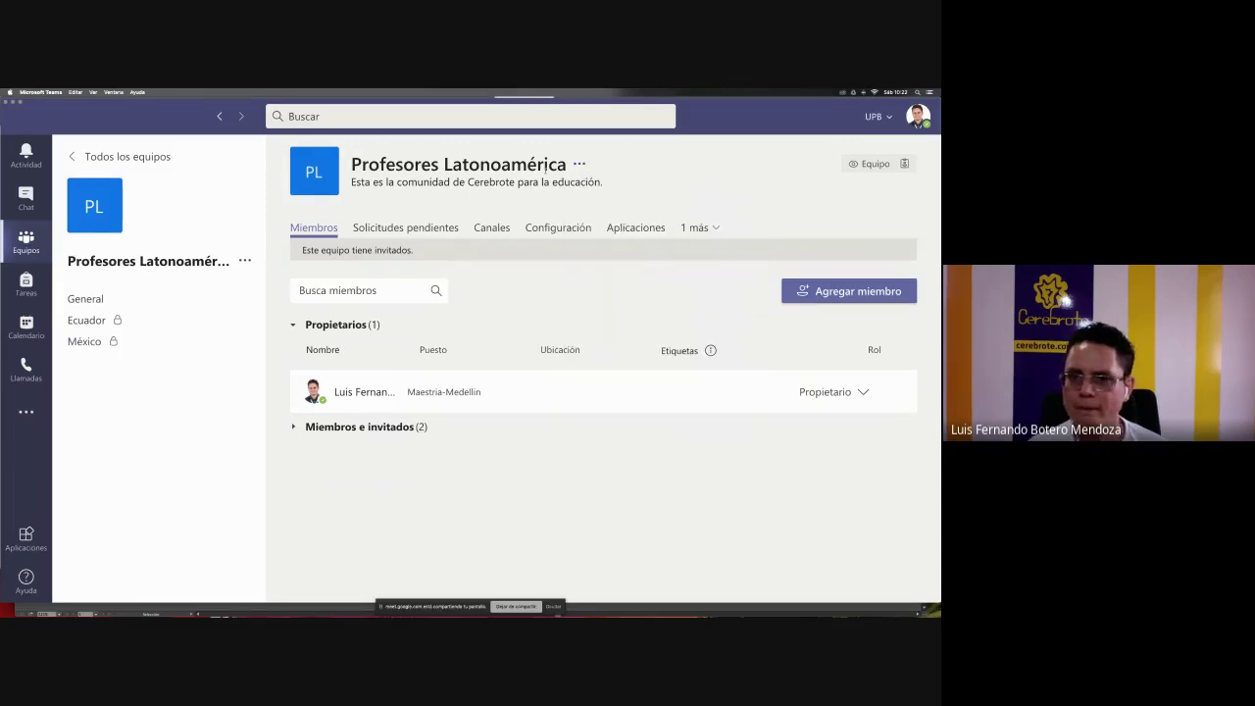
left_click(580, 164)
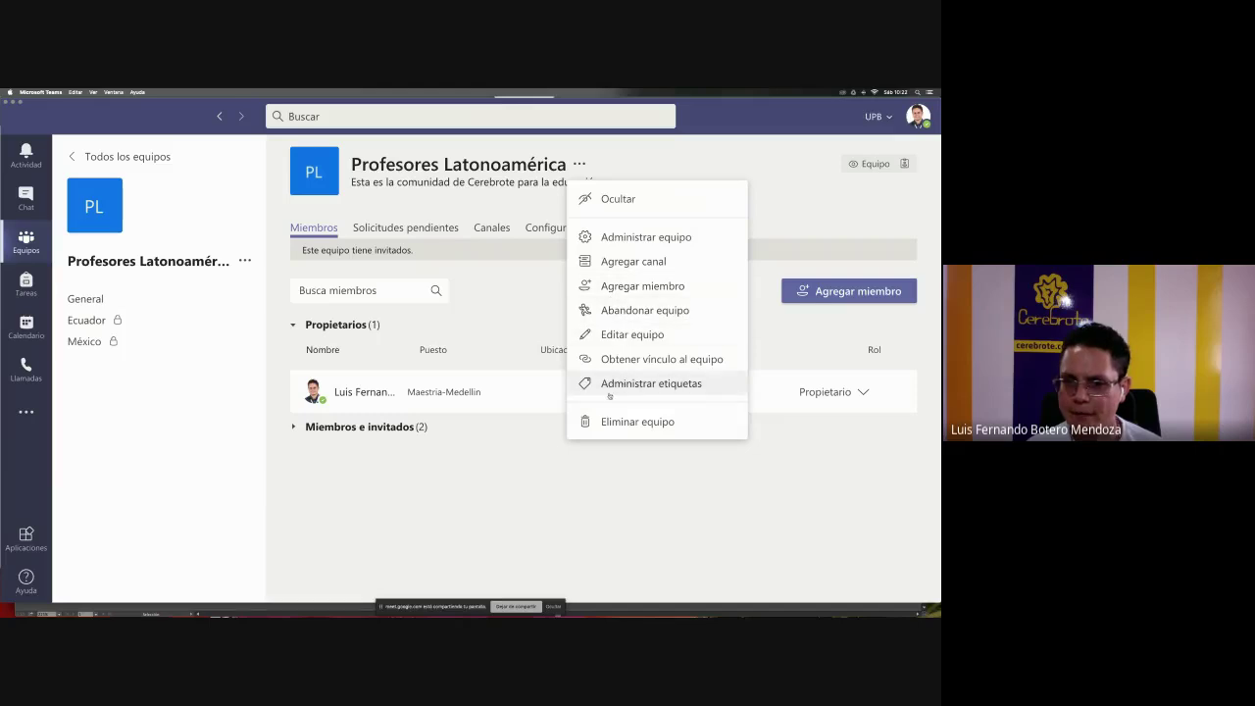
left_click(612, 342)
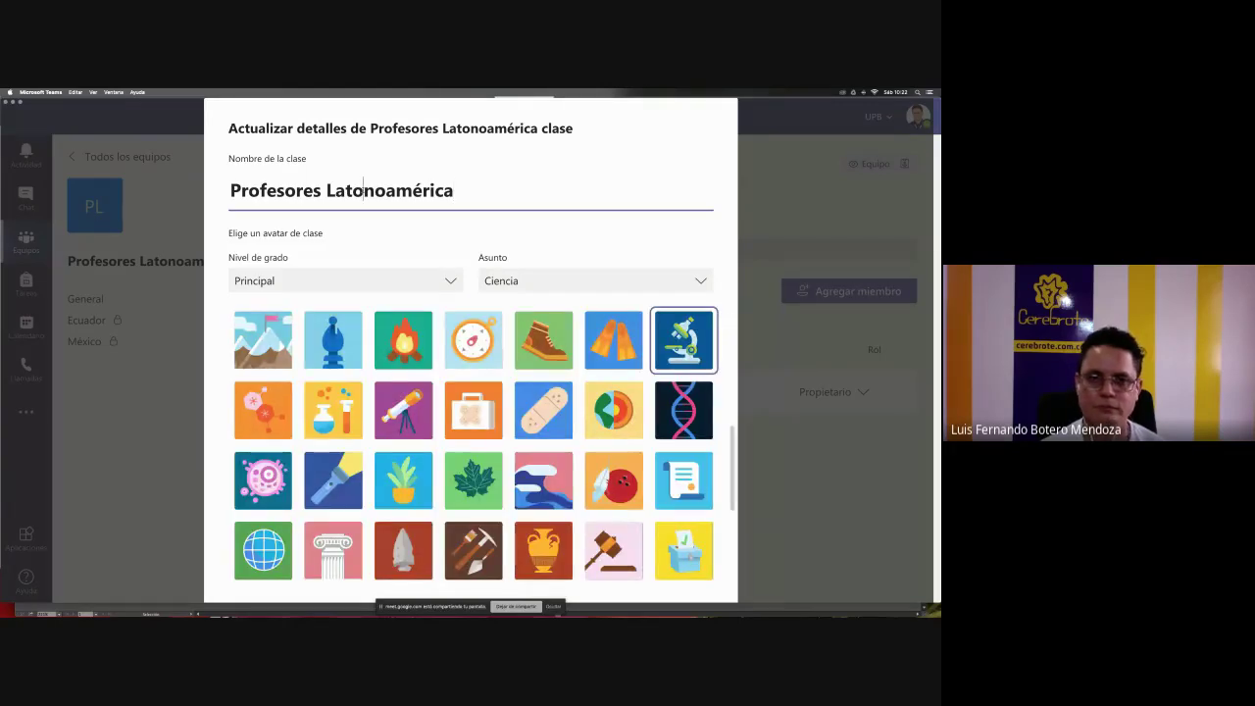
key("BackSpace")
type("i")
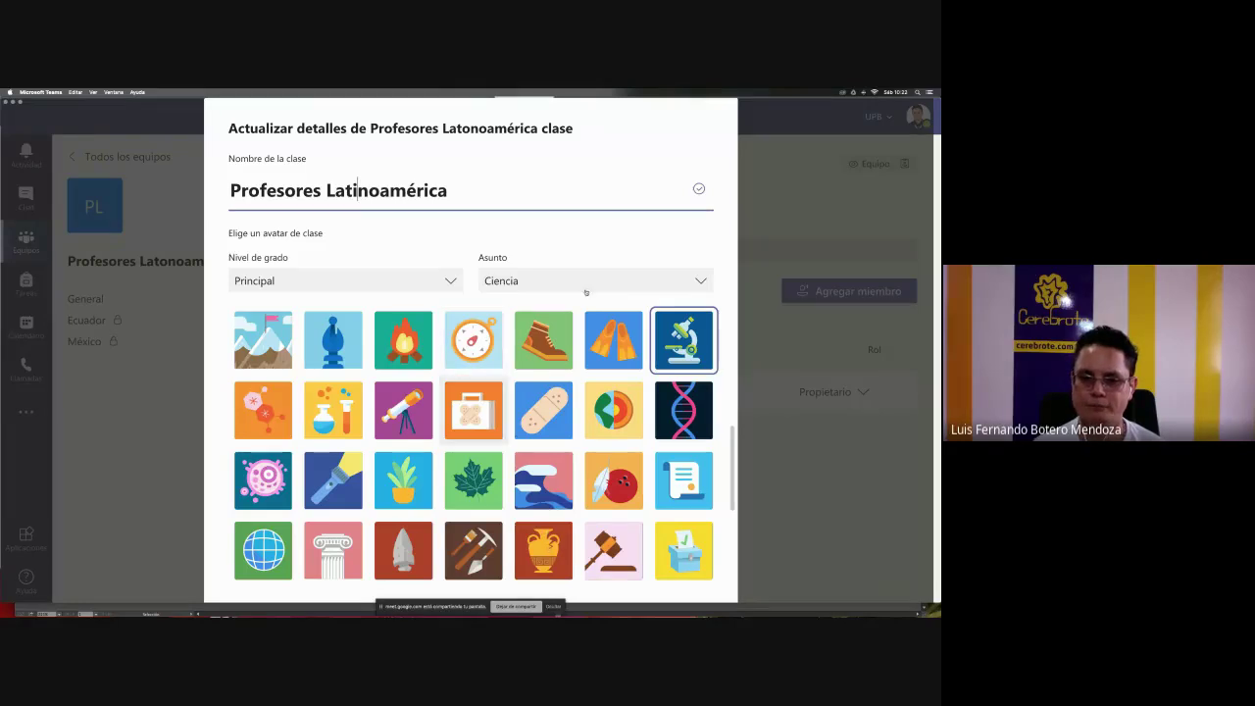
scroll(659, 421, "down", 1)
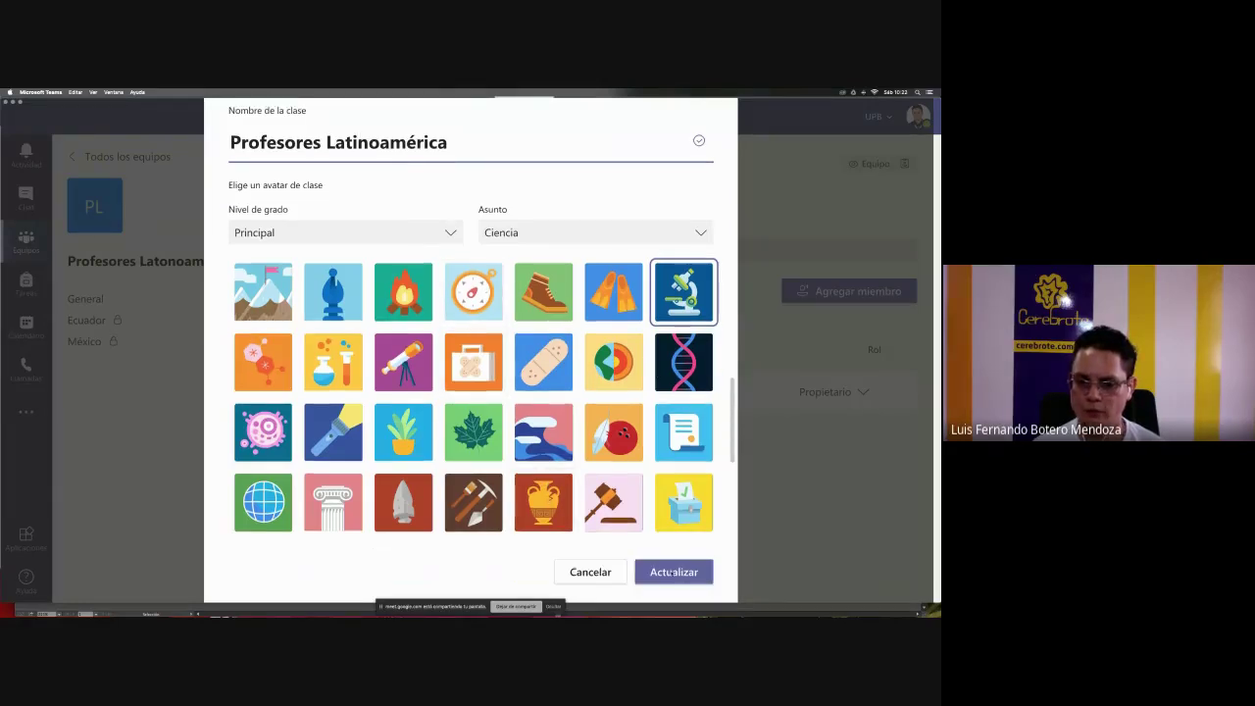
left_click(673, 566)
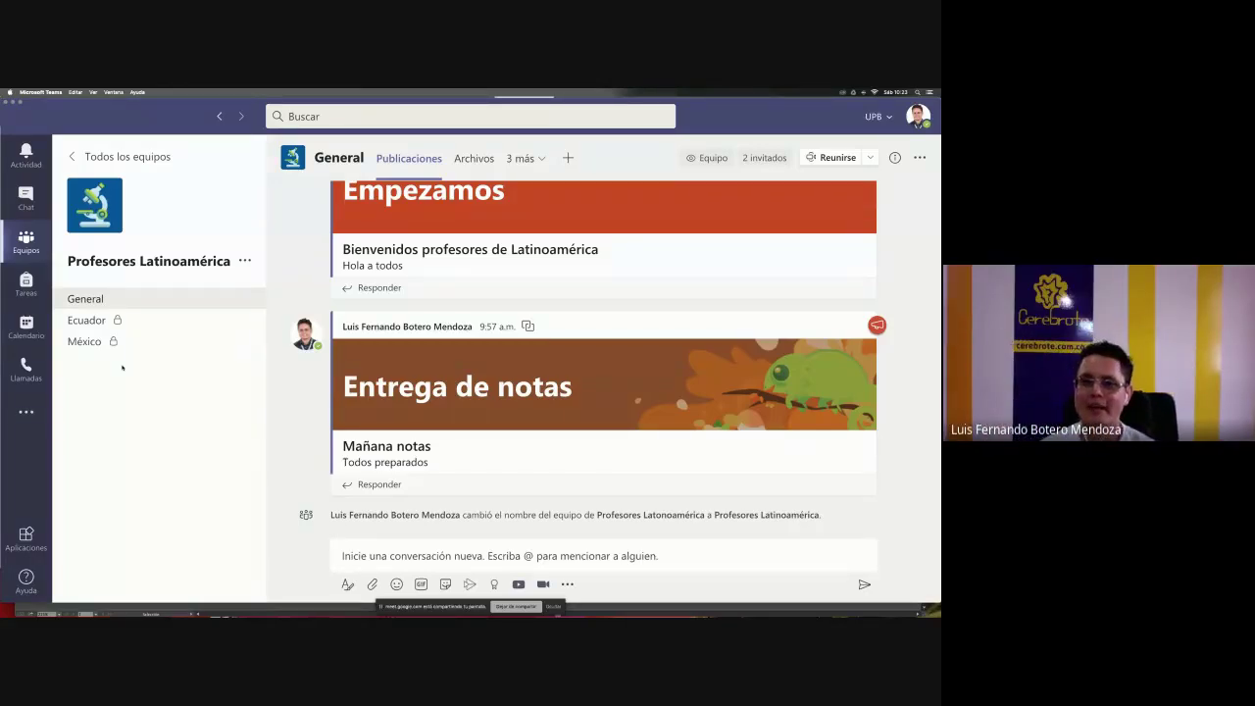
- Post the message "Hola mis amigos ecuatorianos" in the Ecuador channel
left_click(85, 324)
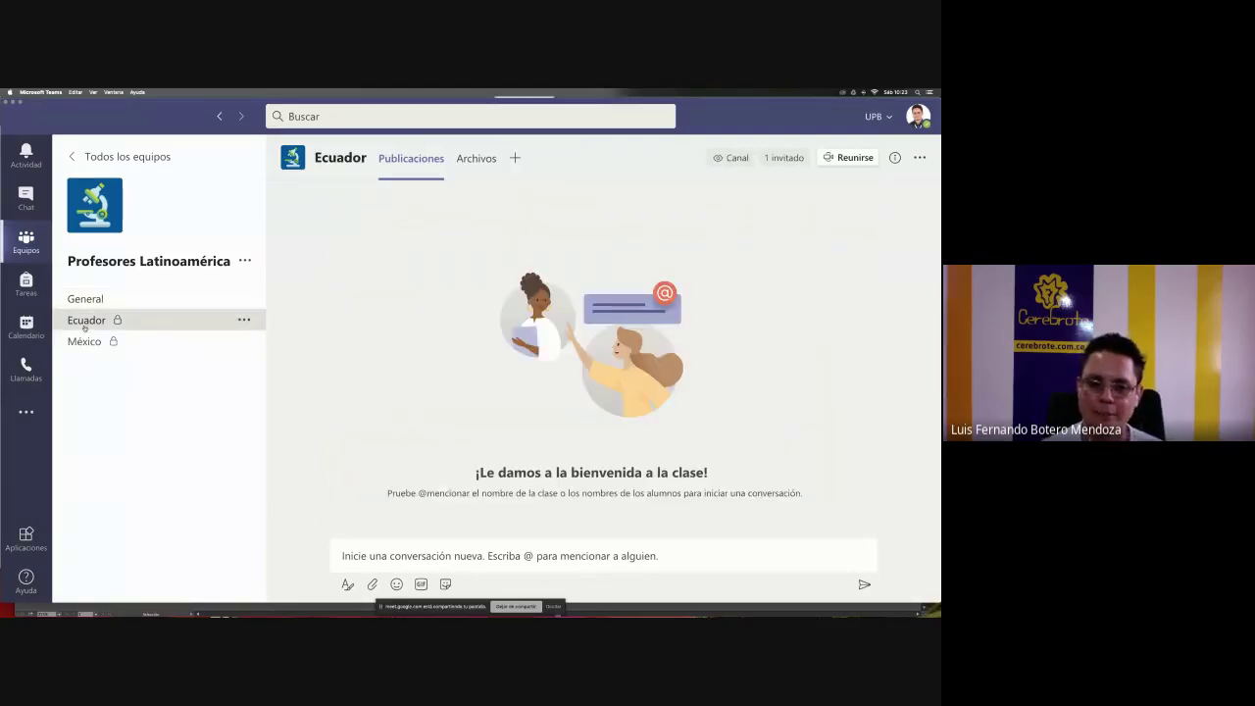
left_click(351, 555)
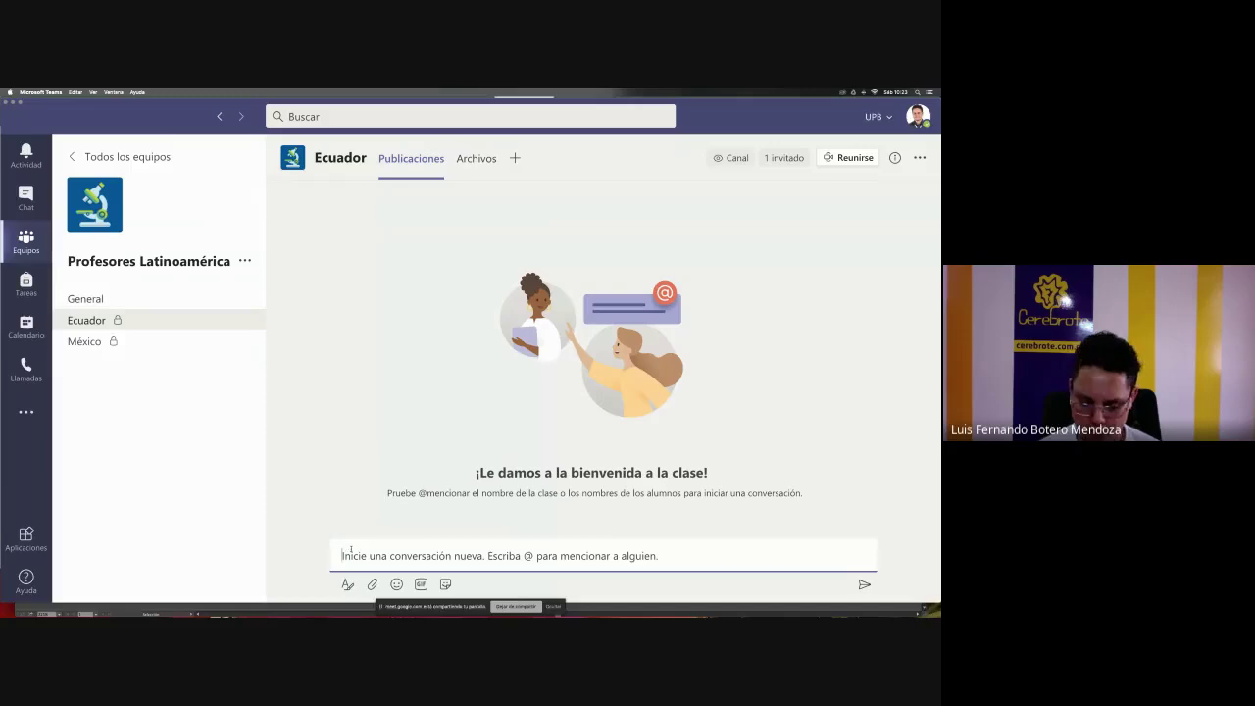
type("Hola mis ami")
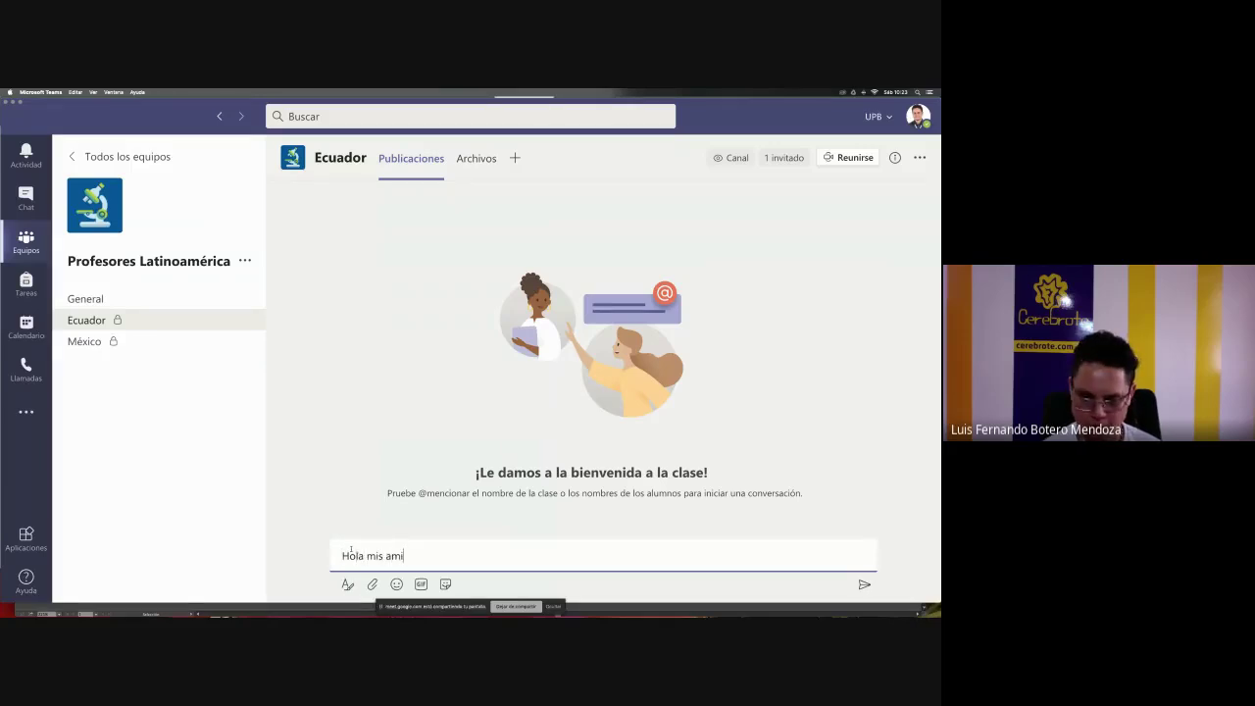
type("gos ecuatorianos")
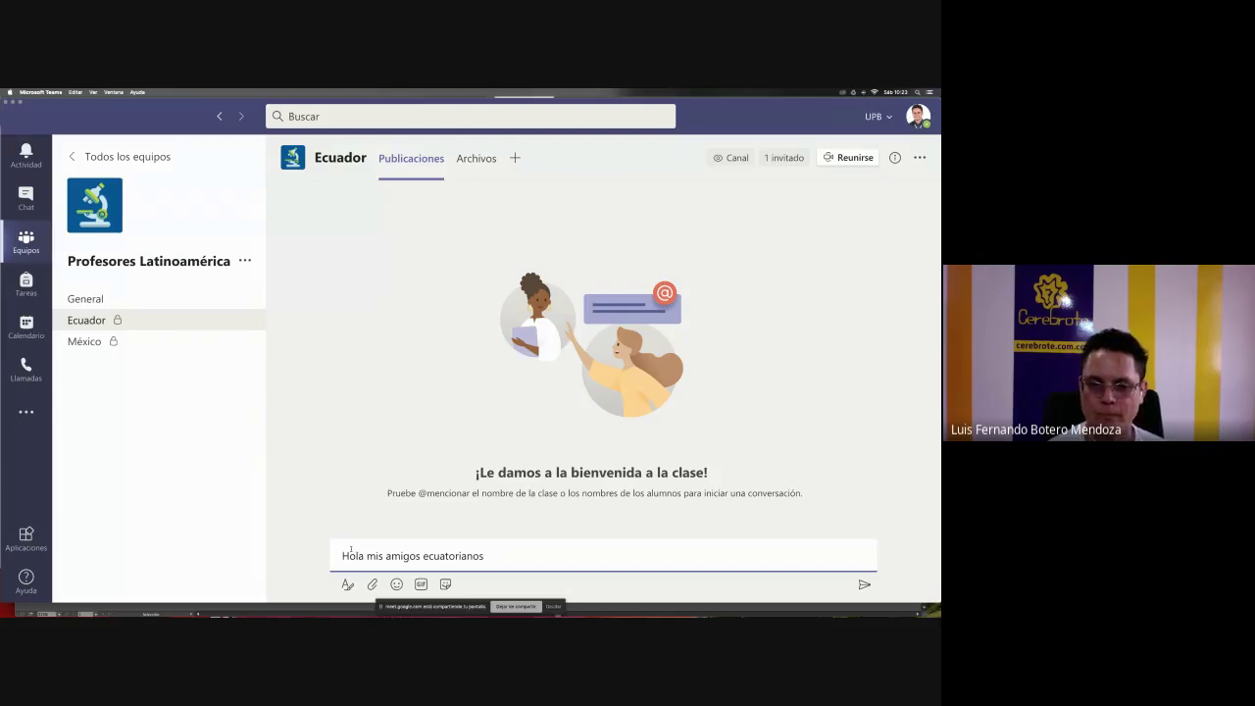
key("Return")
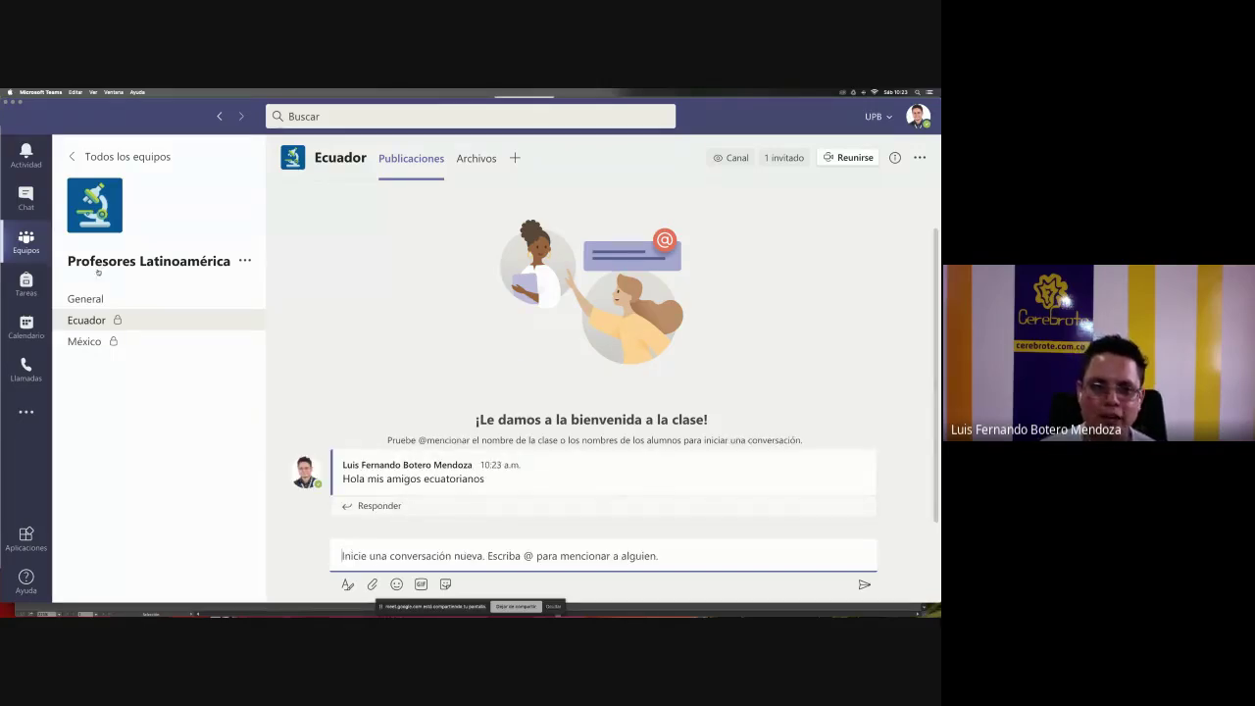
- Compare the posts in General and Ecuador, and preview the Ecuador channel meeting without joining it
left_click(86, 298)
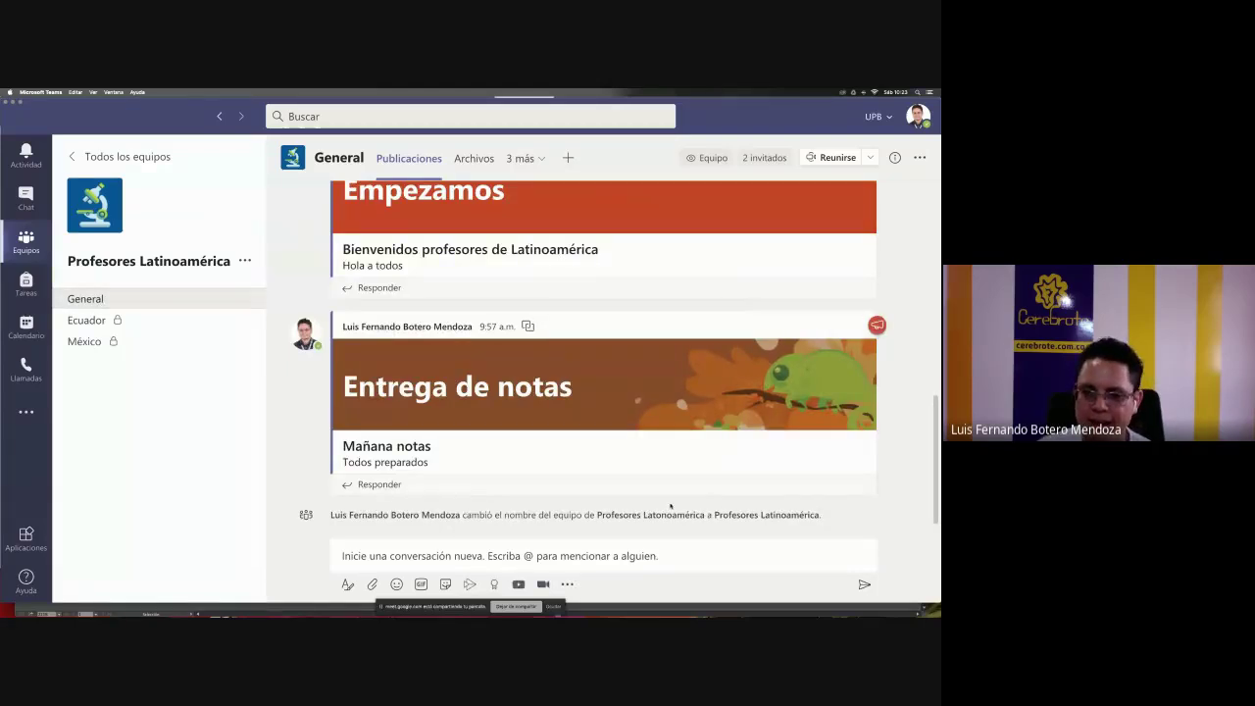
left_click(108, 321)
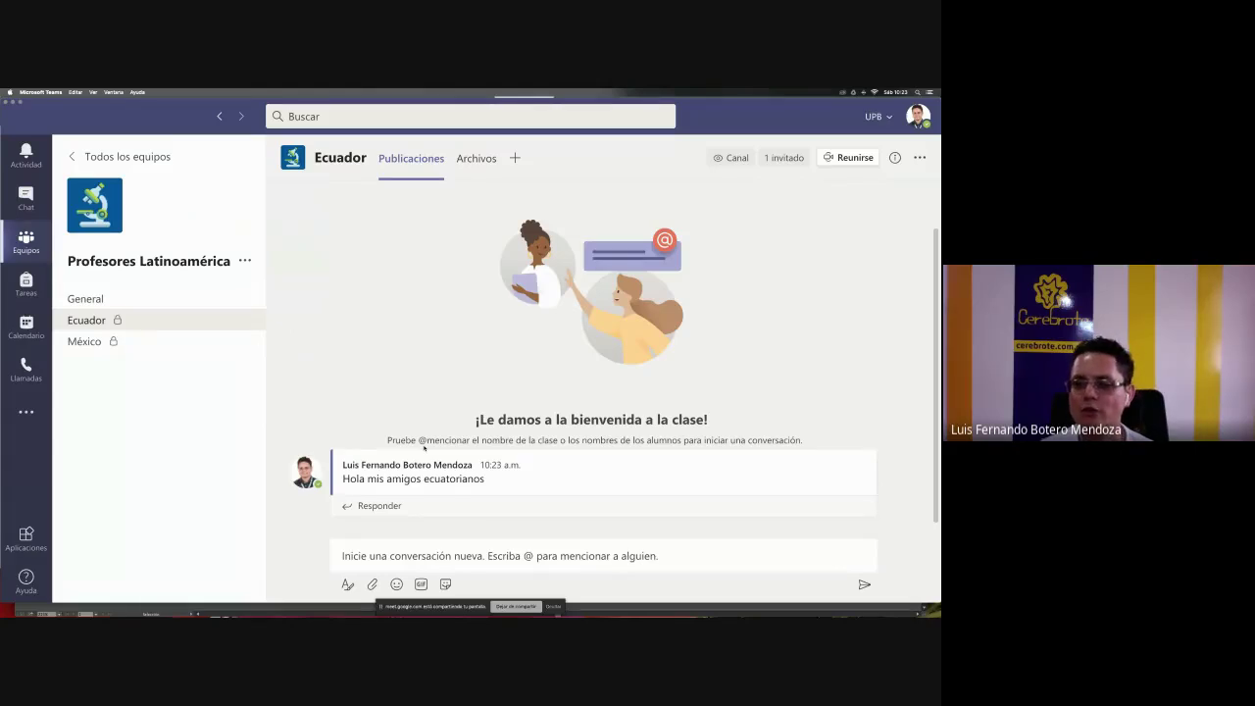
left_click(840, 158)
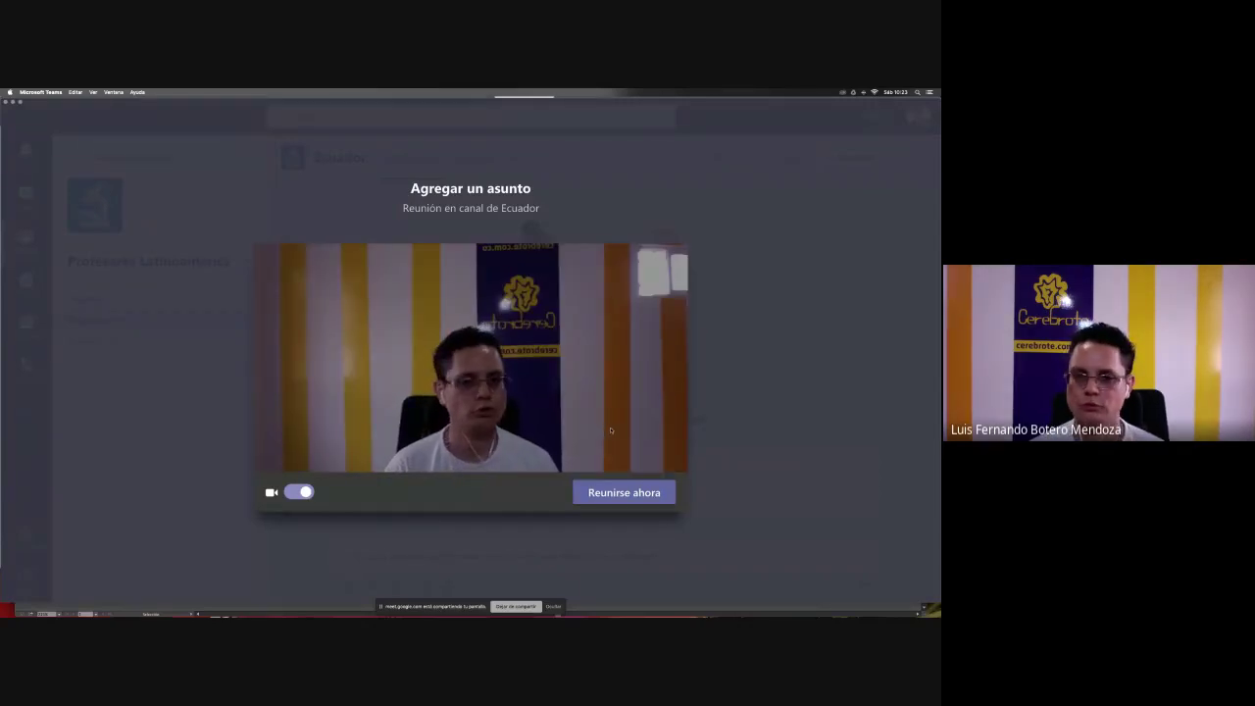
key("Escape")
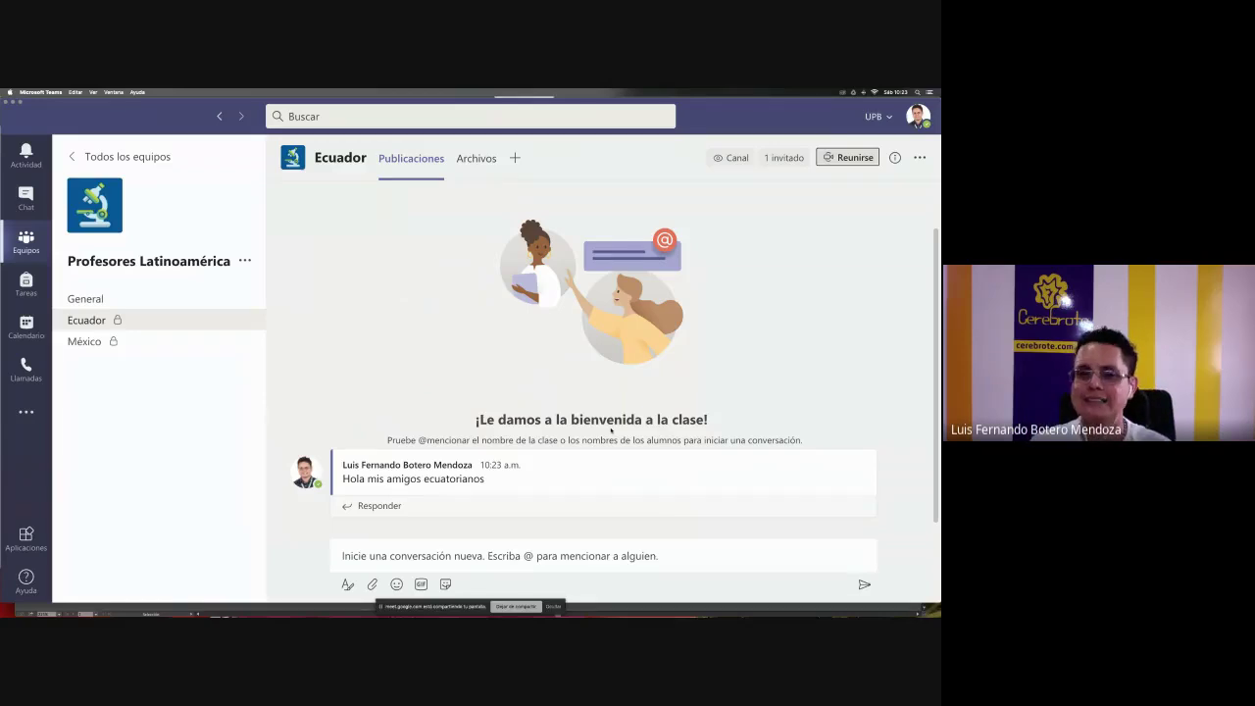
- Look through the México, General and Ecuador channels to compare their separate conversations
left_click(66, 343)
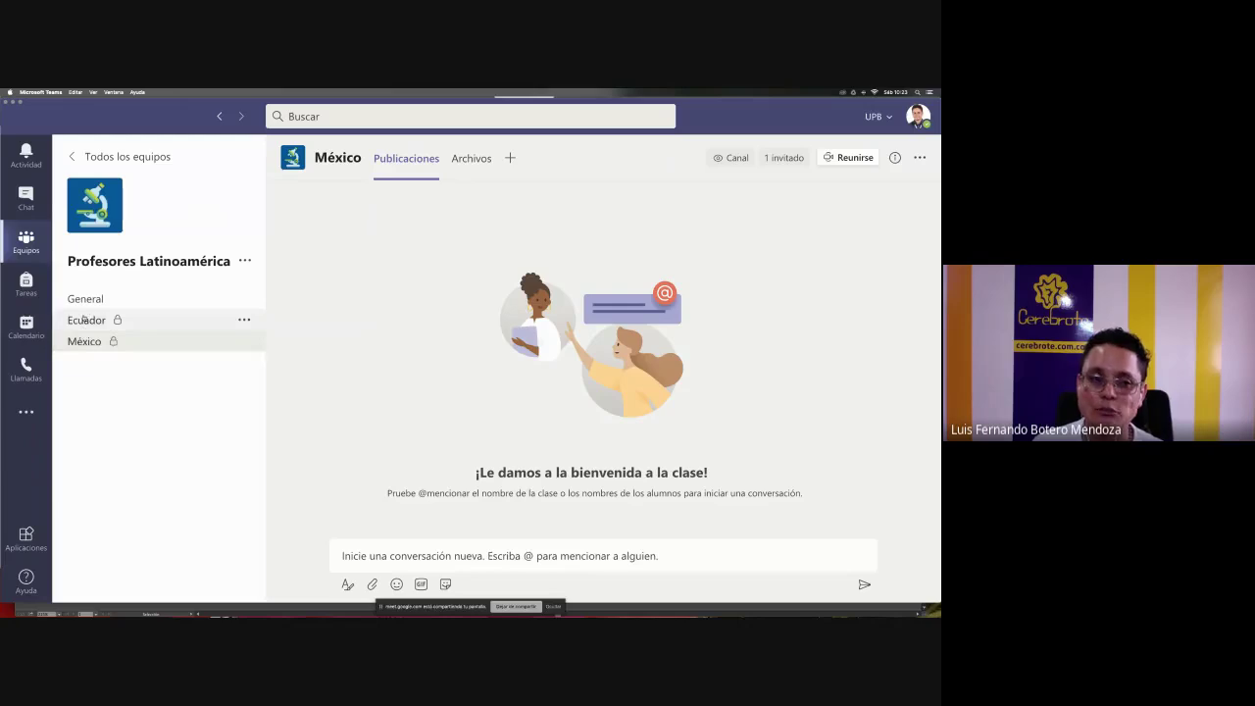
left_click(85, 303)
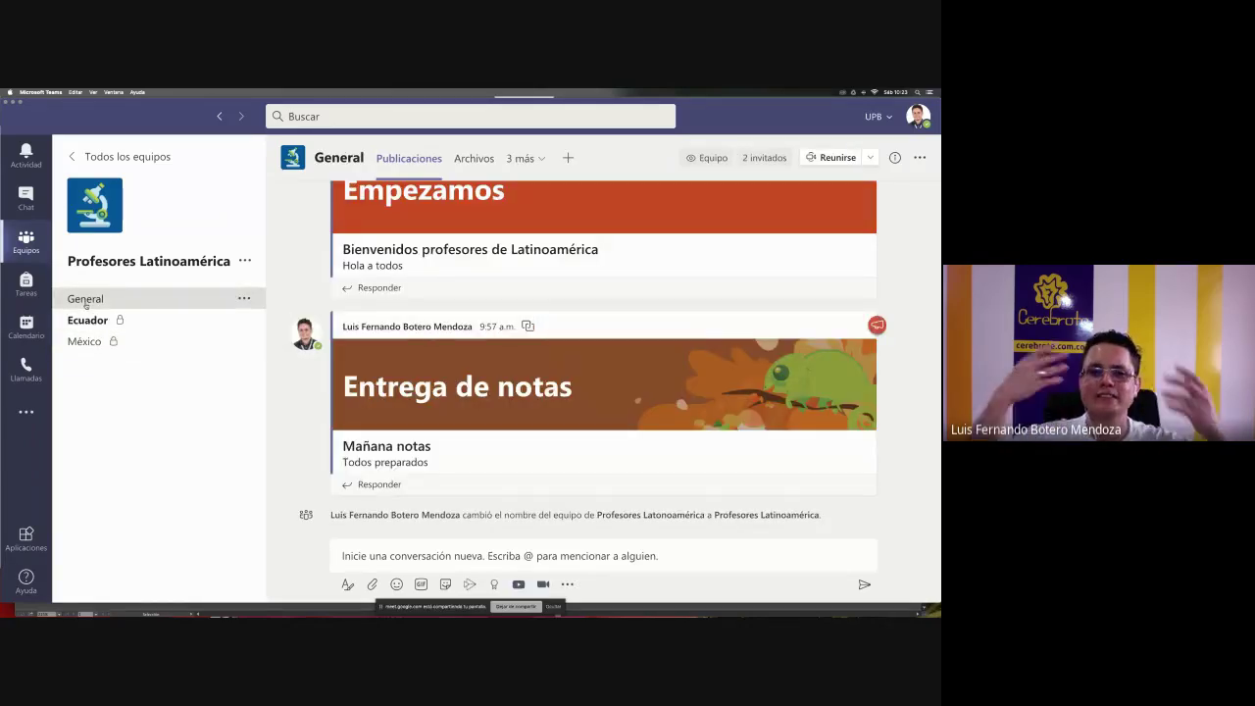
left_click(88, 316)
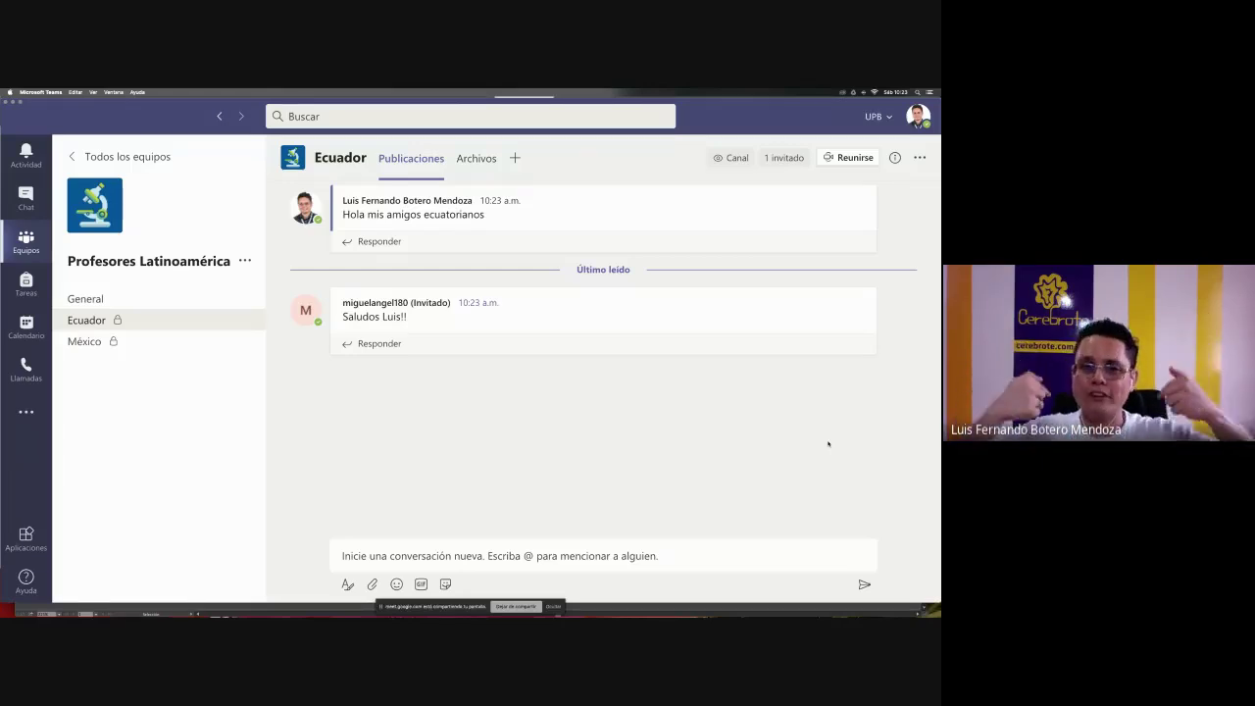
left_click(78, 345)
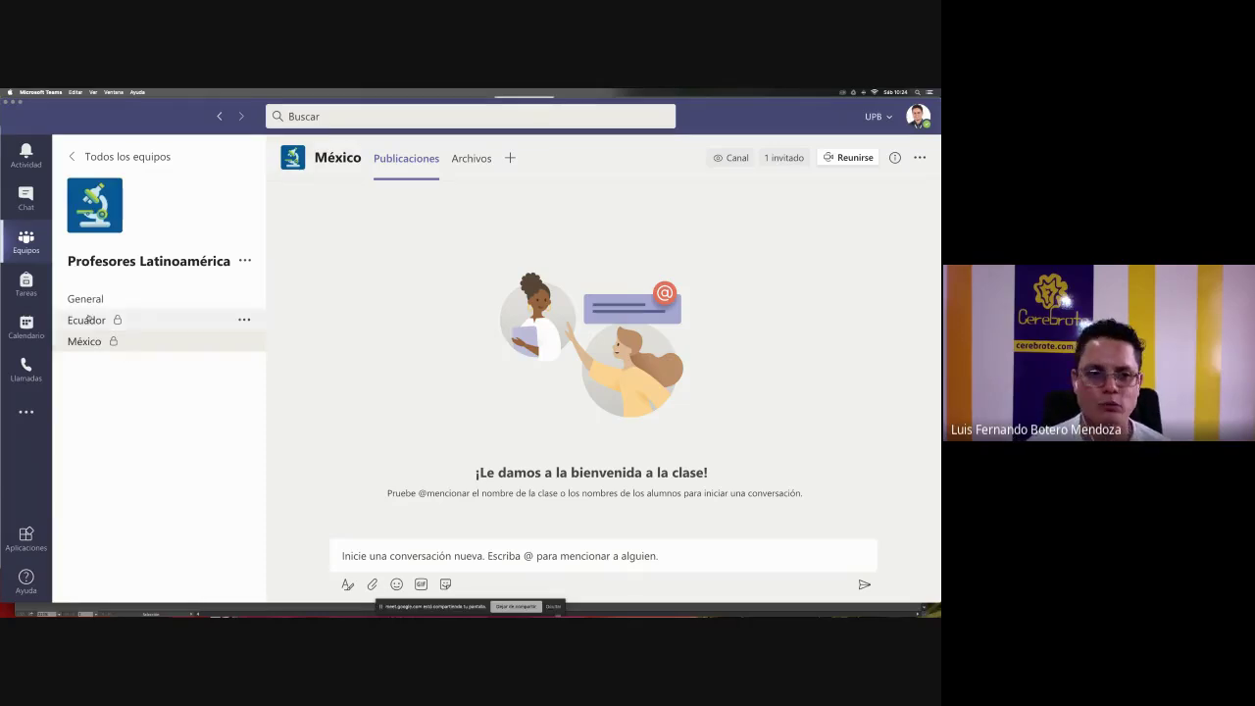
left_click(88, 319)
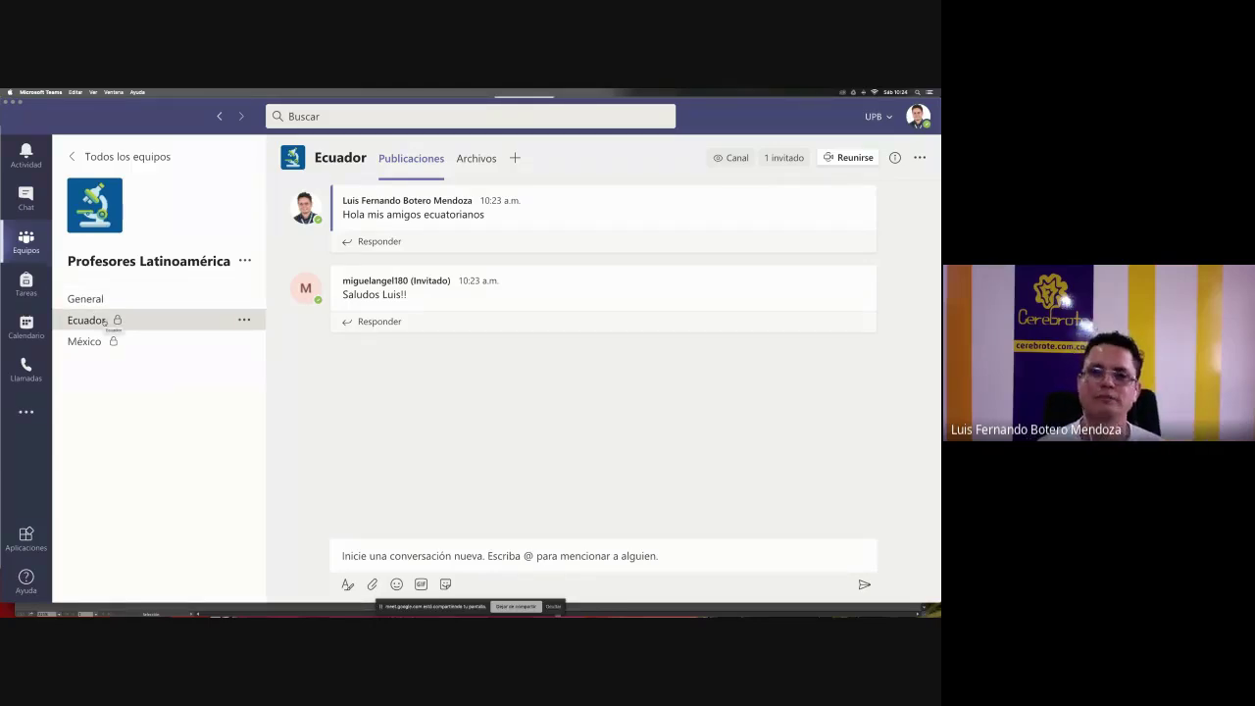
- Switch to the class diagram in Illustrator, select its green outer circle to show the whole team, and return to Microsoft Teams
key("super+Tab")
key("super+Tab")
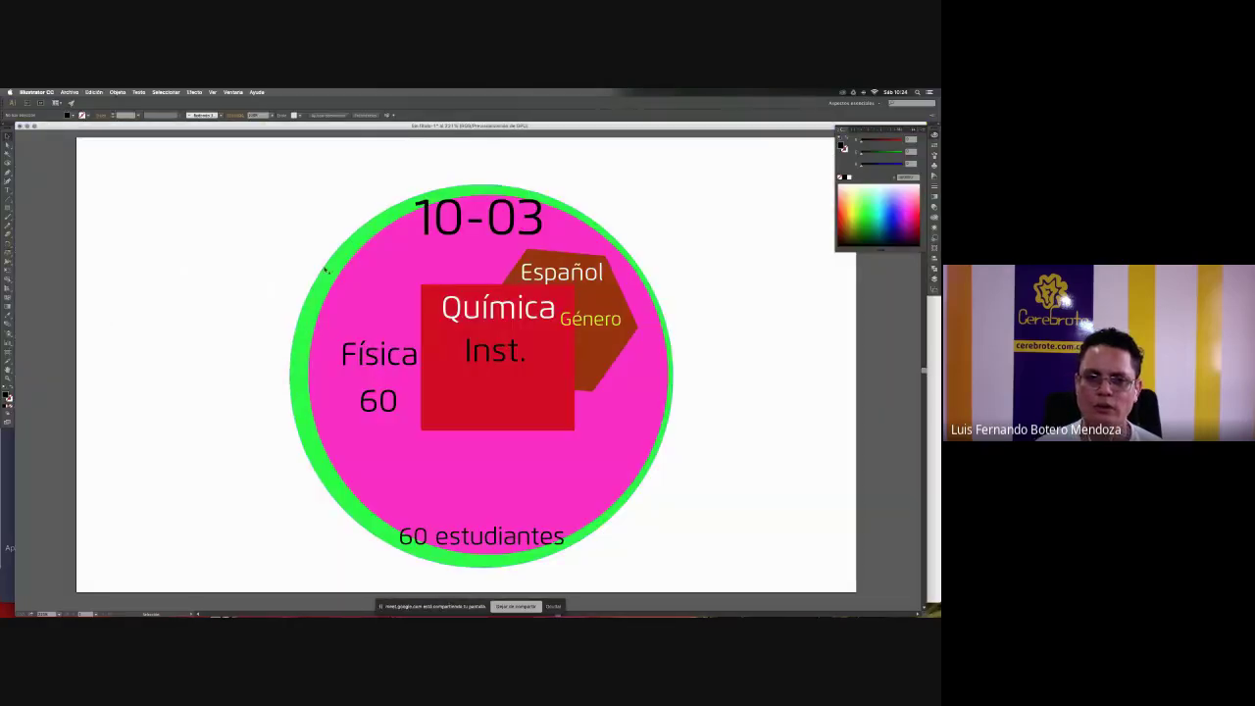
left_click(325, 268)
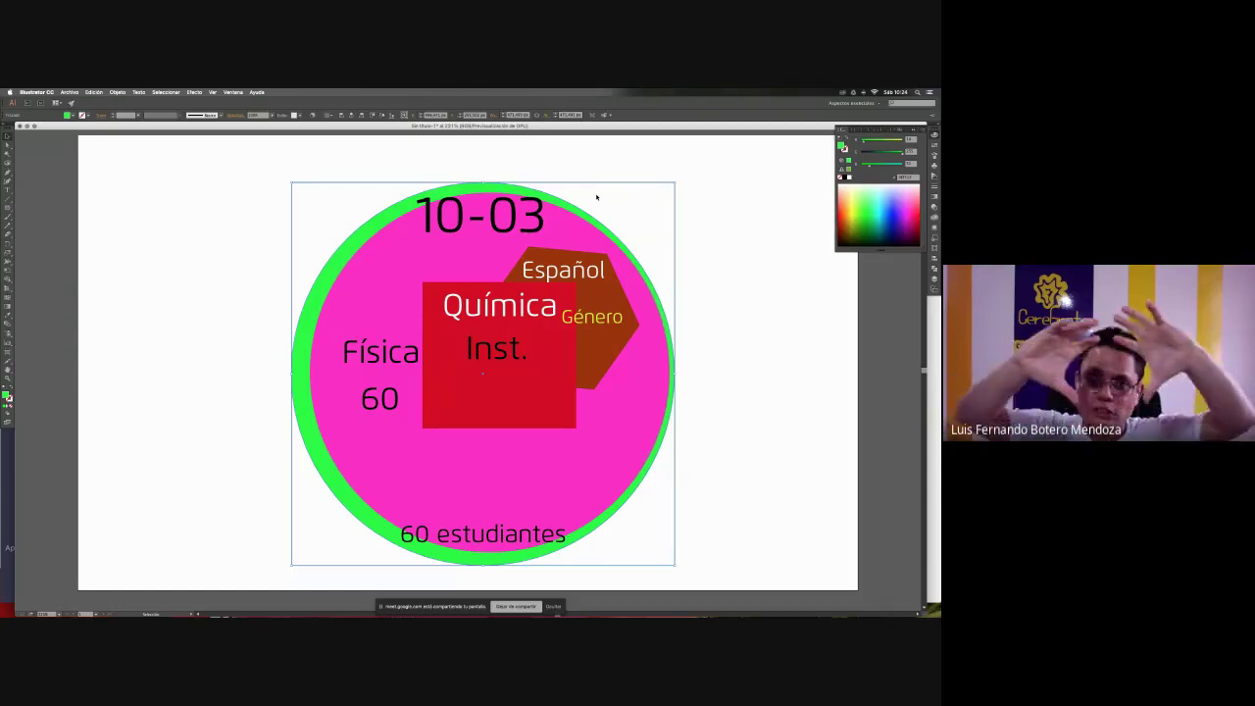
key("super+Tab")
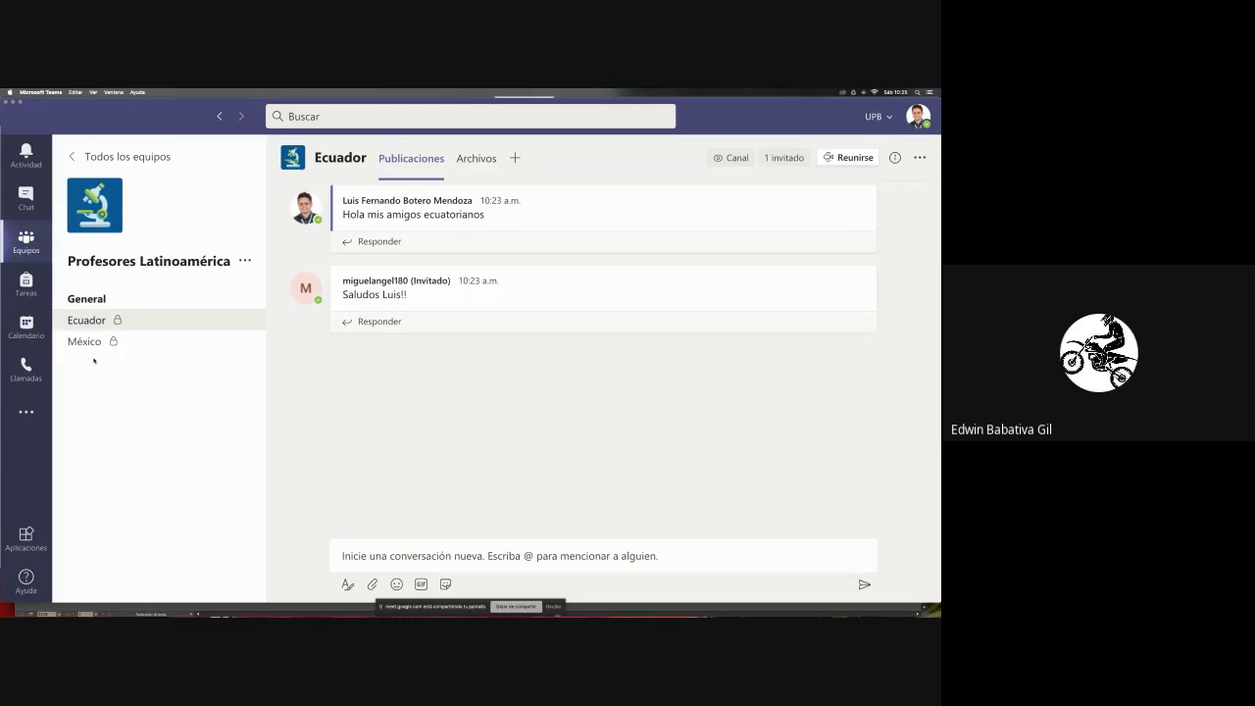
- Check which apps can be added as tabs to the Ecuador channel, and view the posts in General
mouse_move(246, 320)
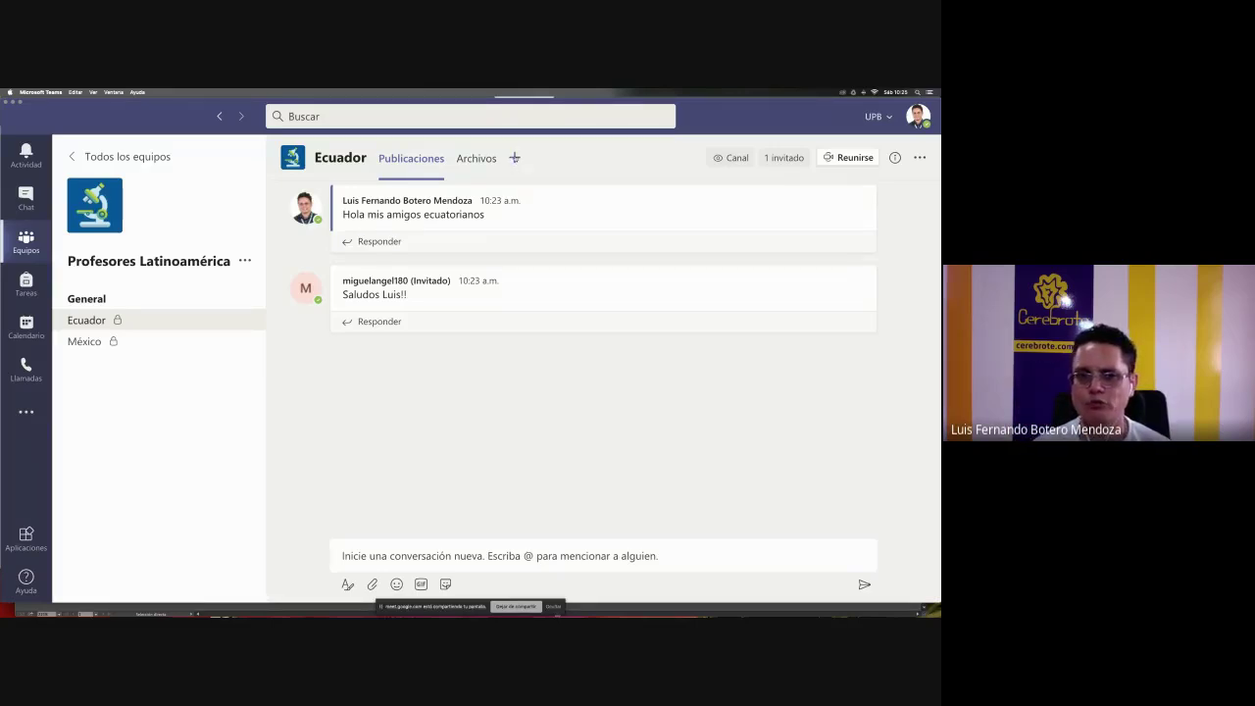
left_click(514, 158)
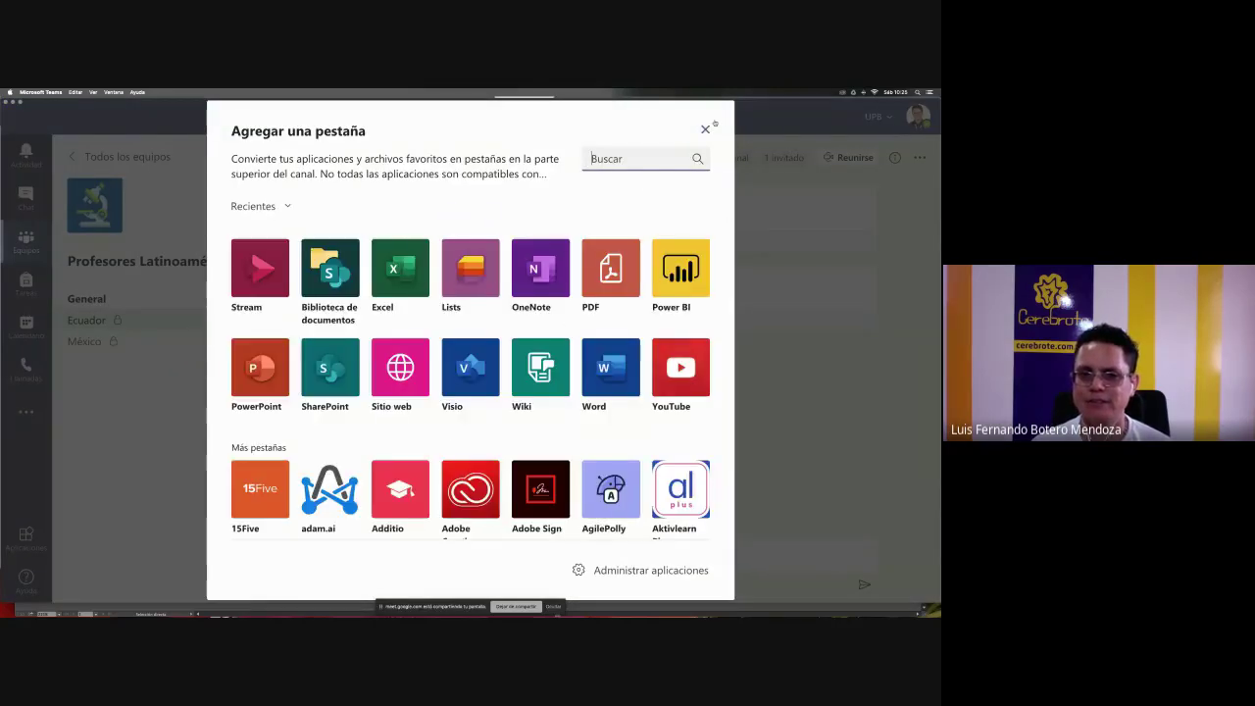
left_click(705, 130)
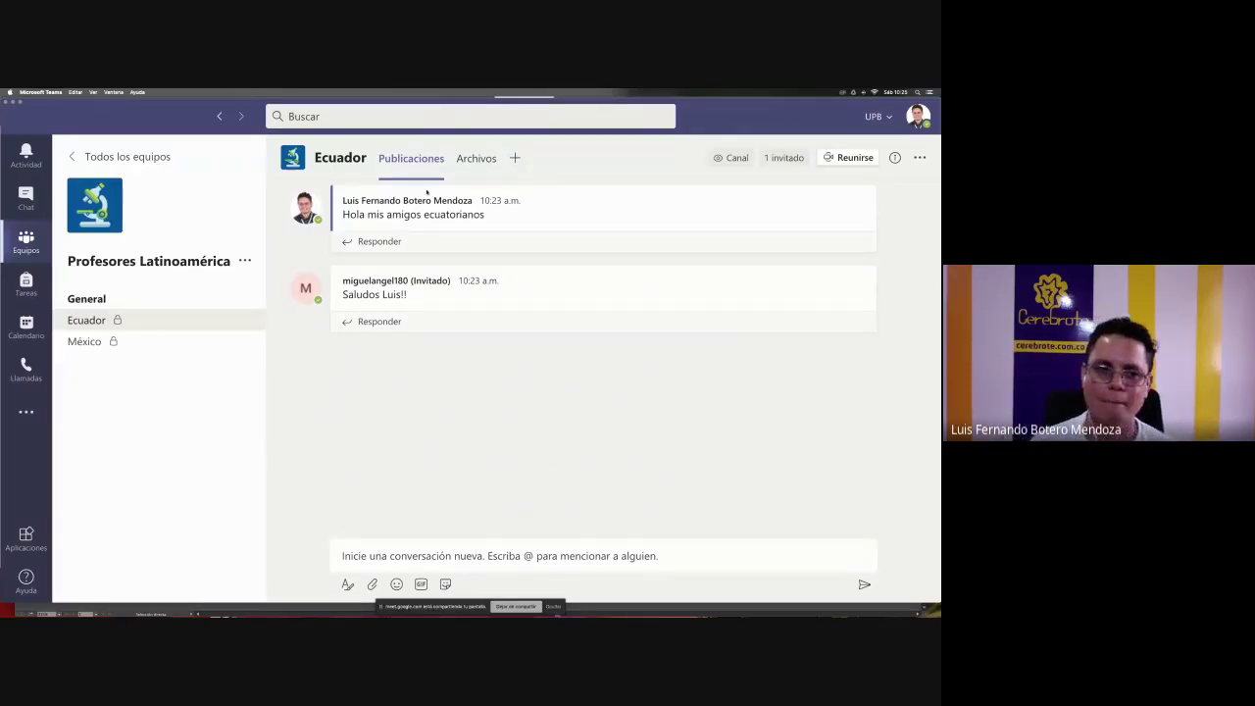
left_click(91, 299)
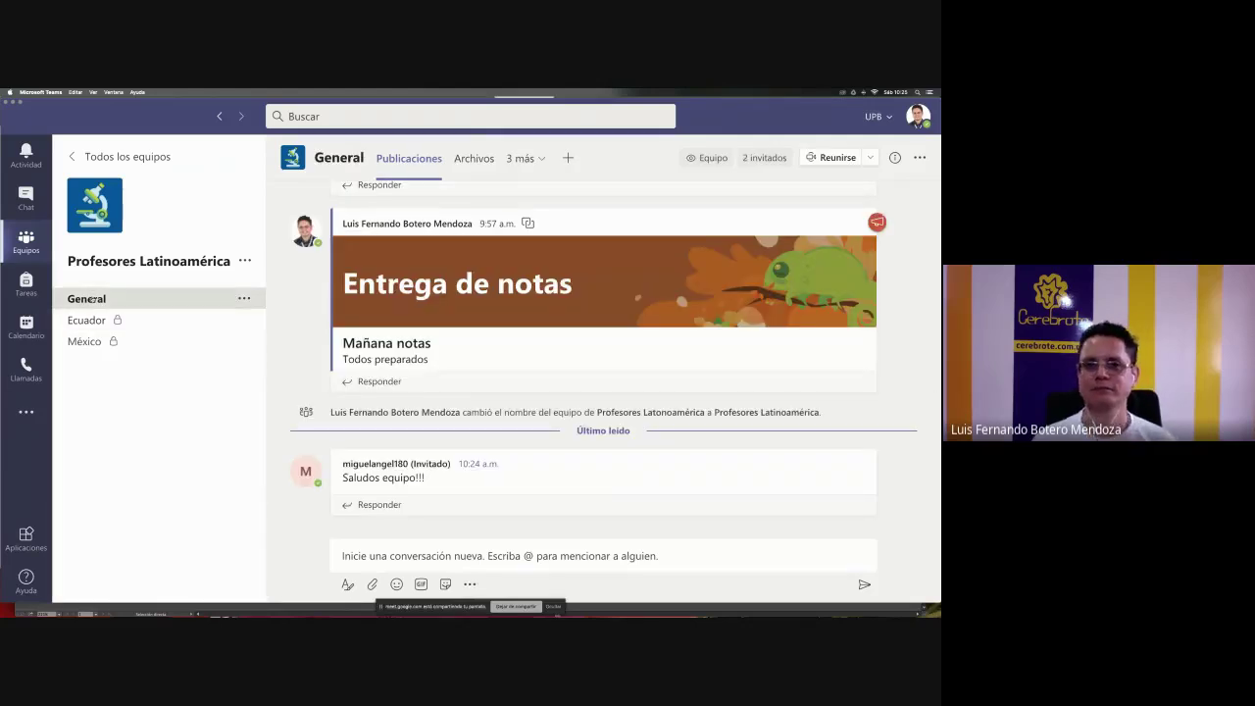